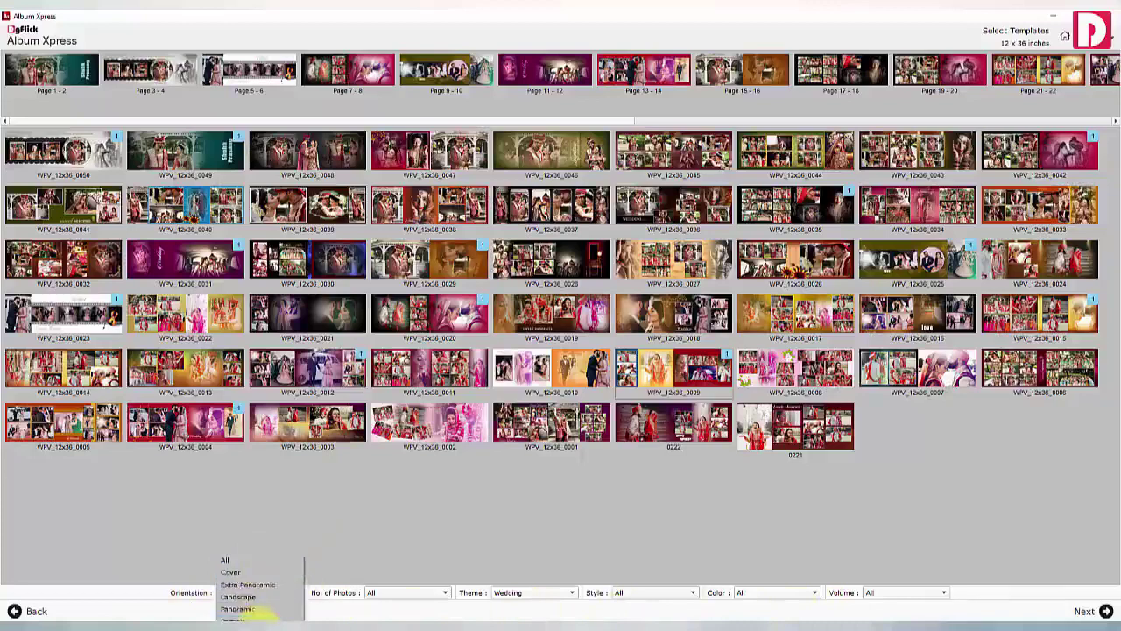
- Limit the wedding templates to Extra Panoramic orientation and generate the template-based album from all photos in the folder
click(260, 585)
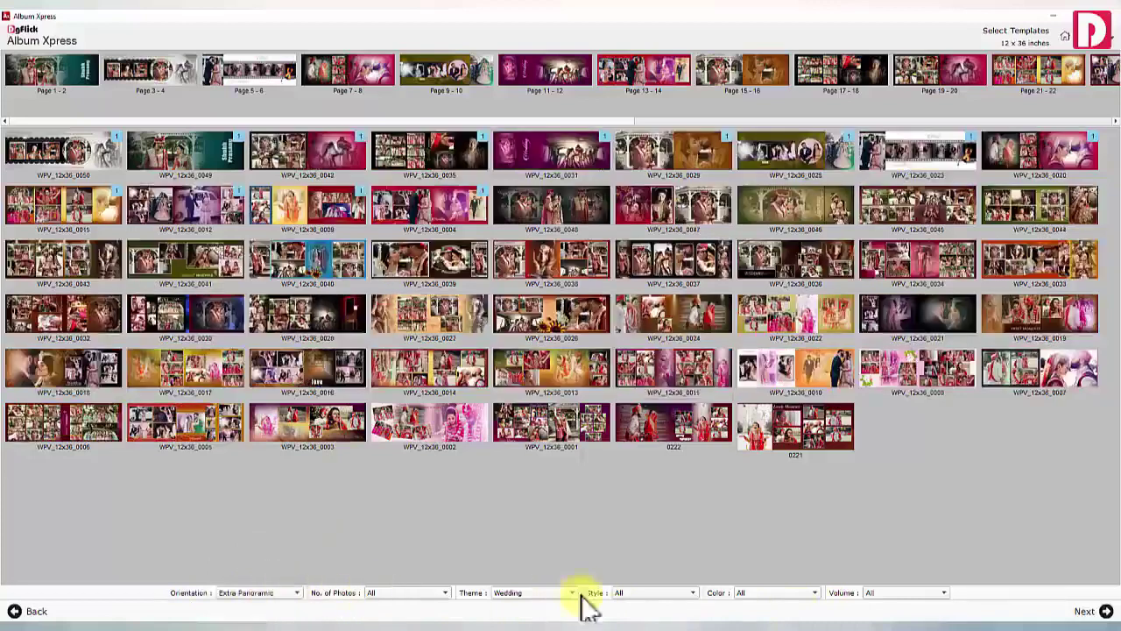
click(1084, 610)
click(256, 612)
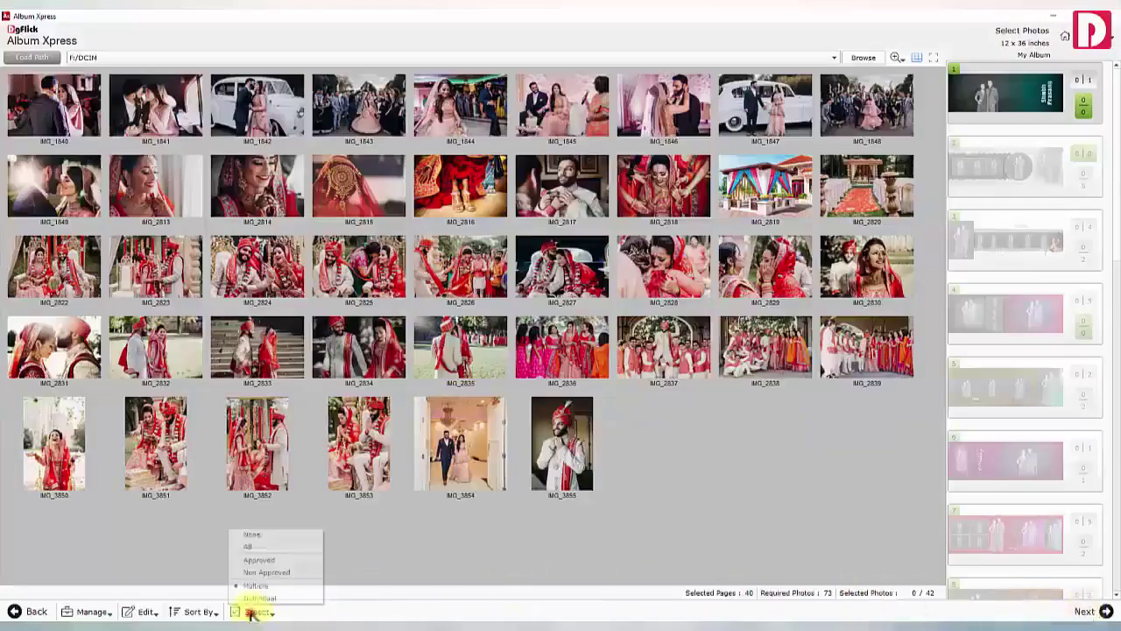
click(244, 545)
click(1085, 611)
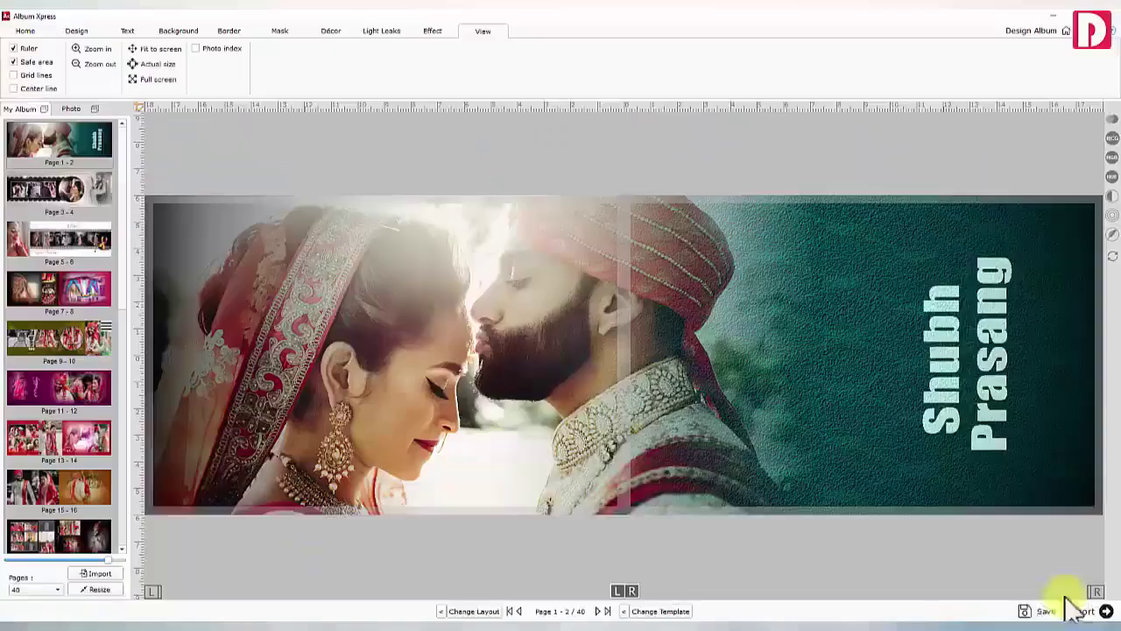
click(597, 610)
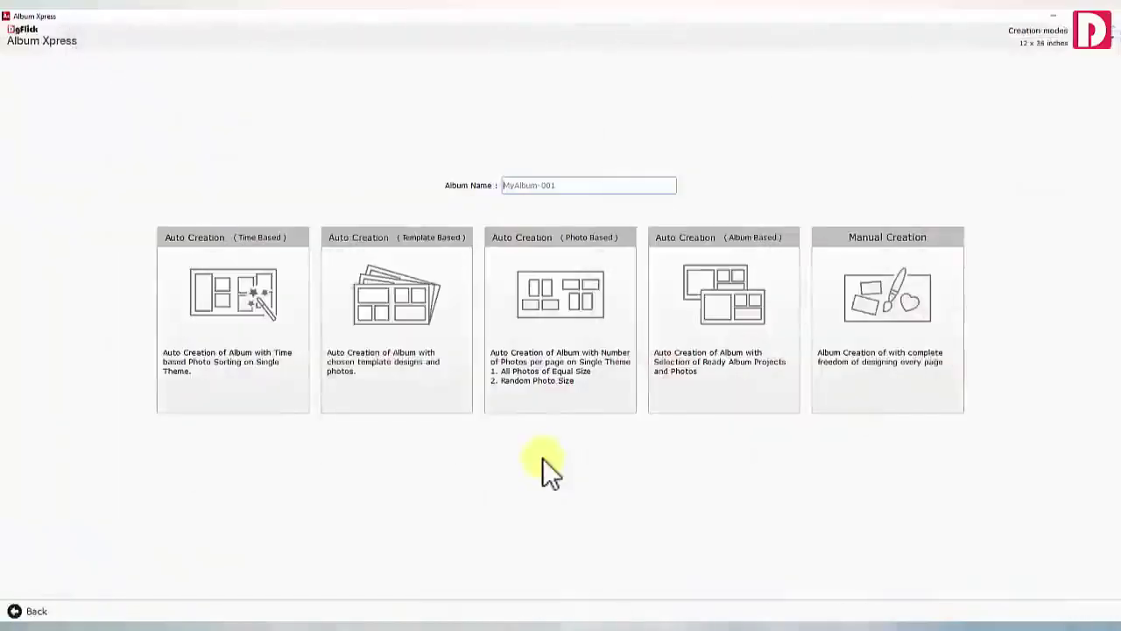
- Start a photo-based auto creation album with random photo sizes
click(558, 338)
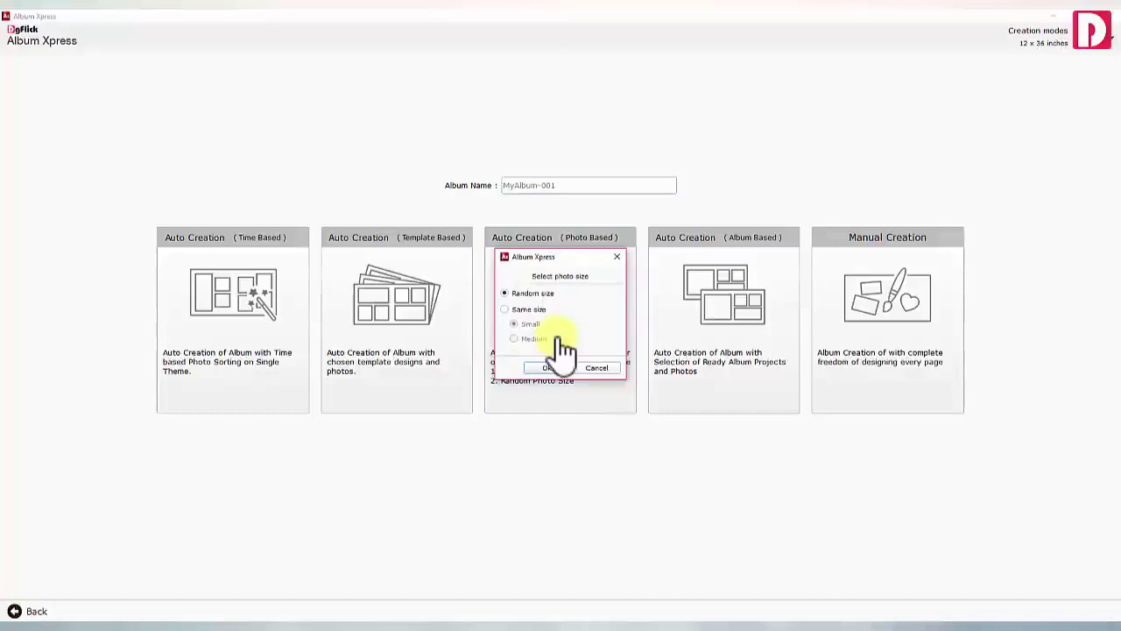
click(504, 309)
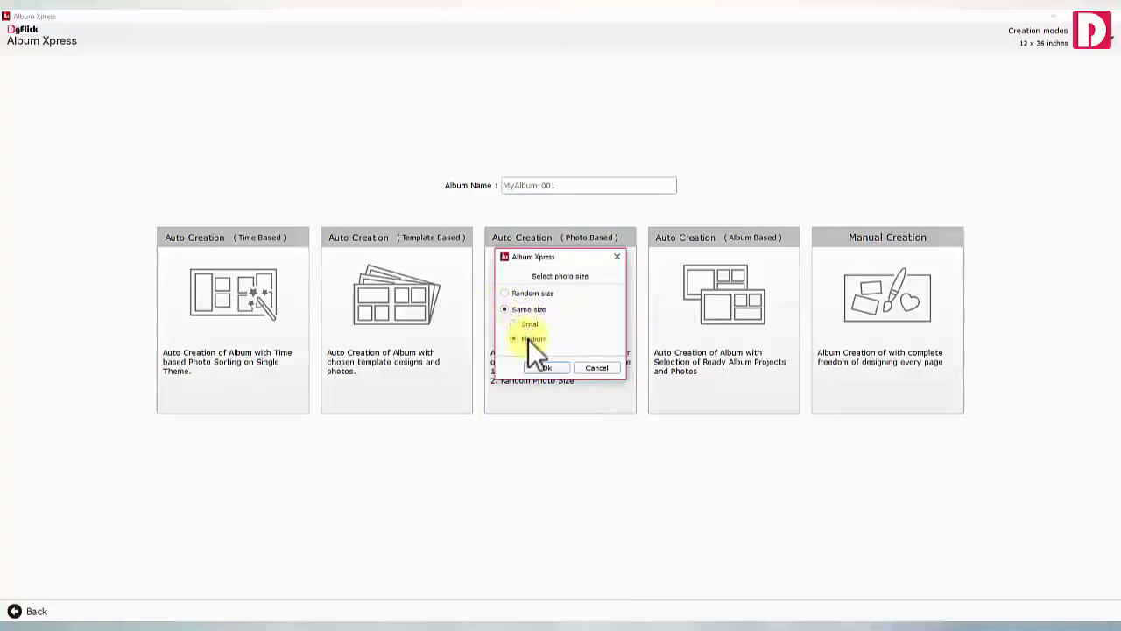
click(516, 293)
click(549, 368)
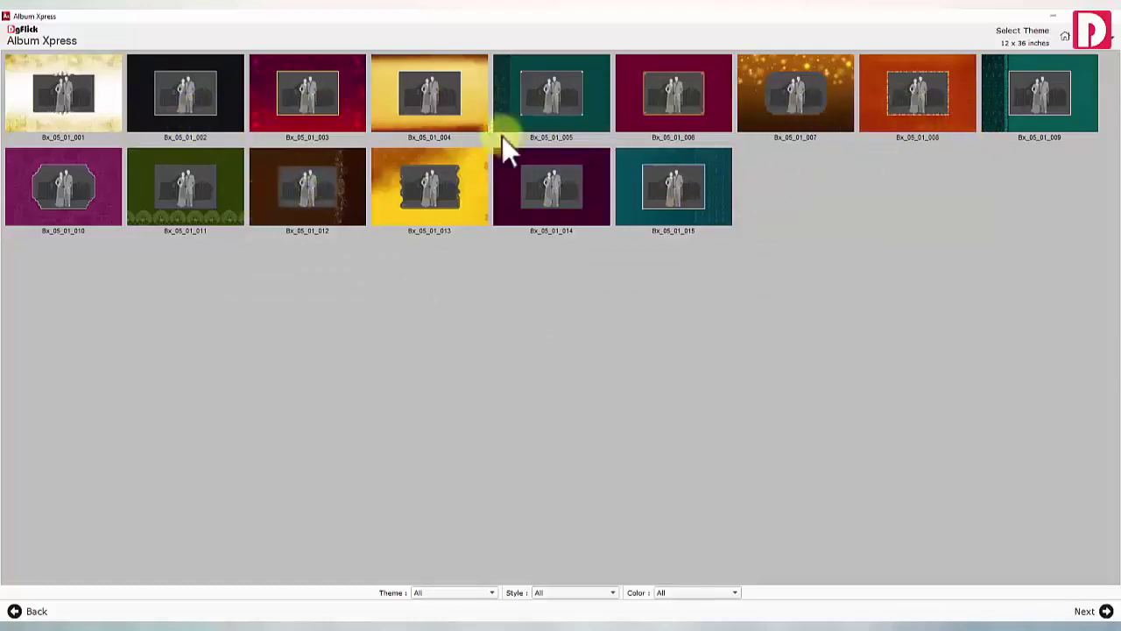
- Choose theme Bx_05_01_005 and select all photos in the folder for the album
click(551, 112)
click(1088, 611)
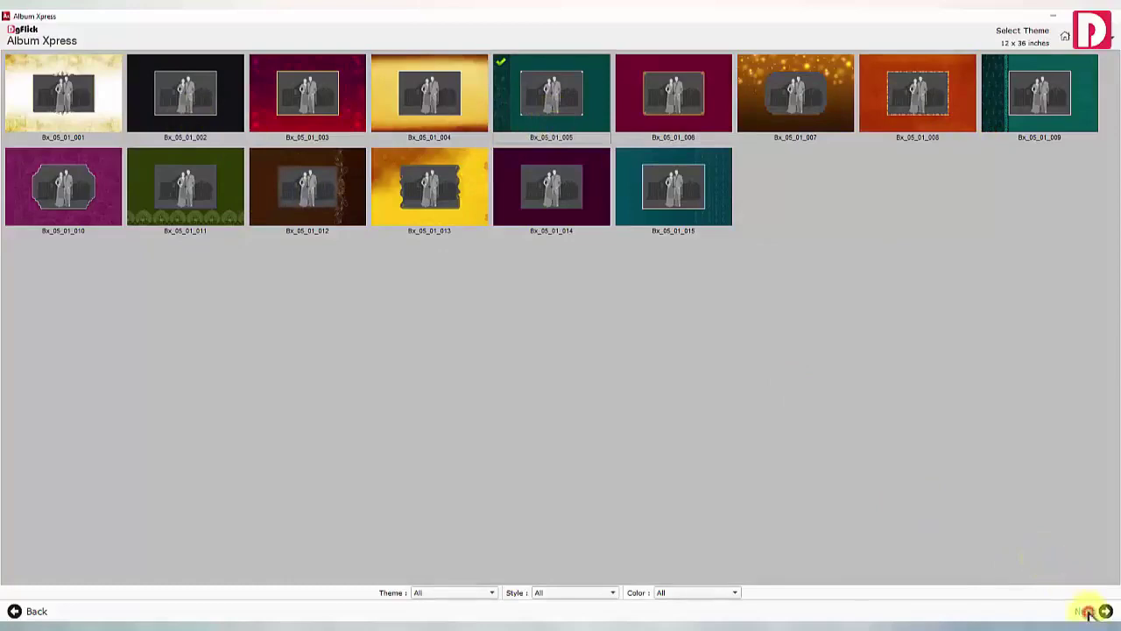
click(260, 611)
click(266, 547)
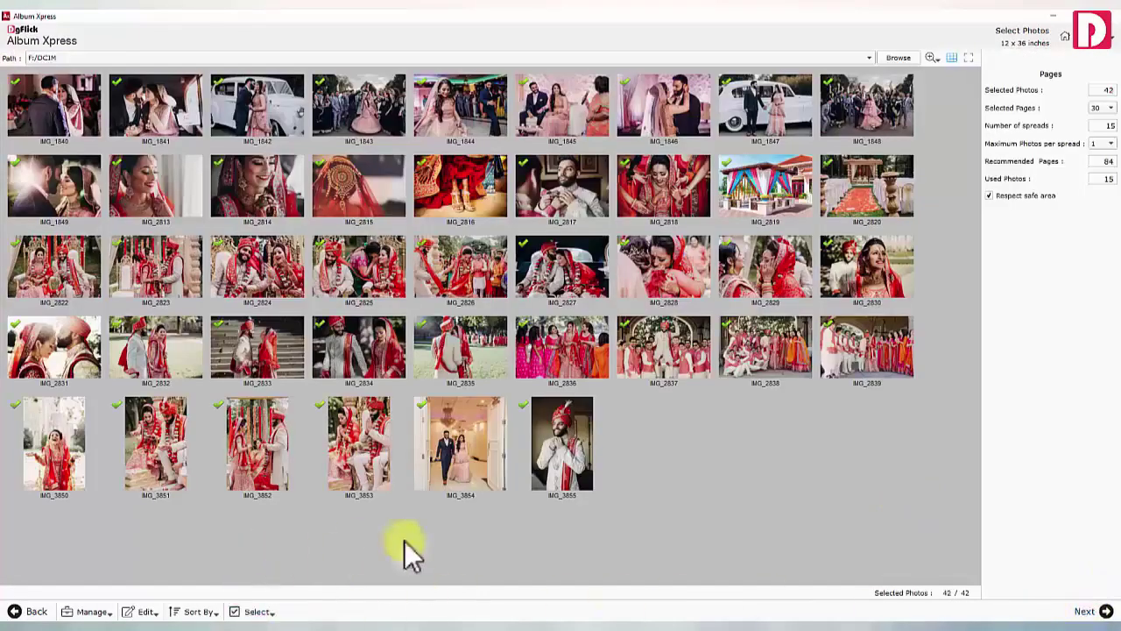
- Set the maximum photos per spread to 5 and generate the album, advancing past its first spread
click(1105, 144)
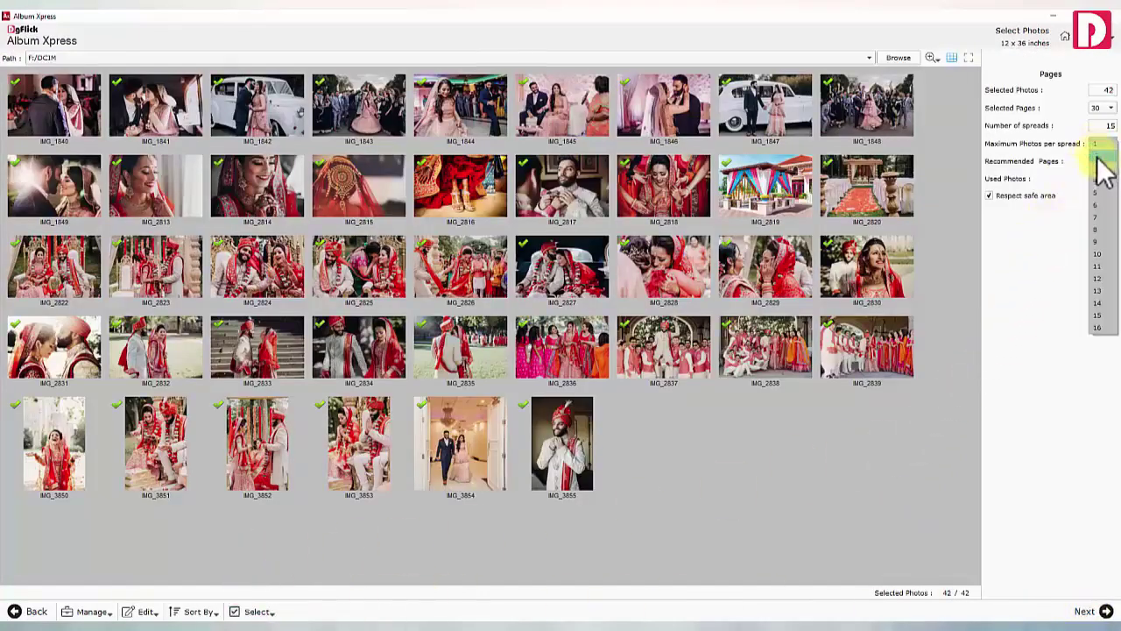
click(1102, 195)
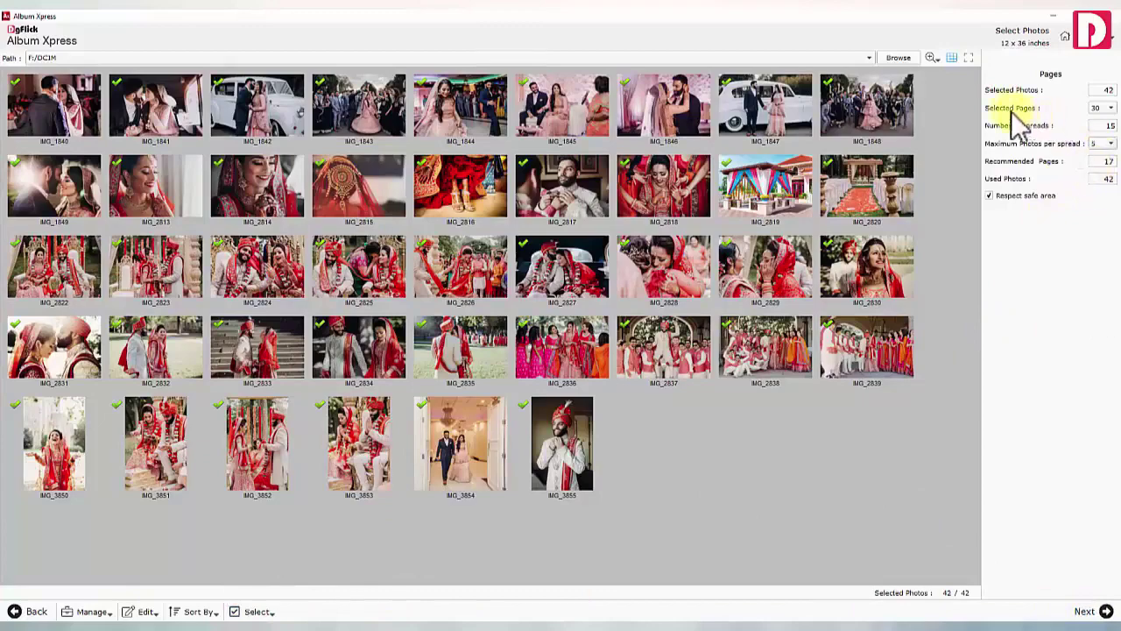
click(1086, 611)
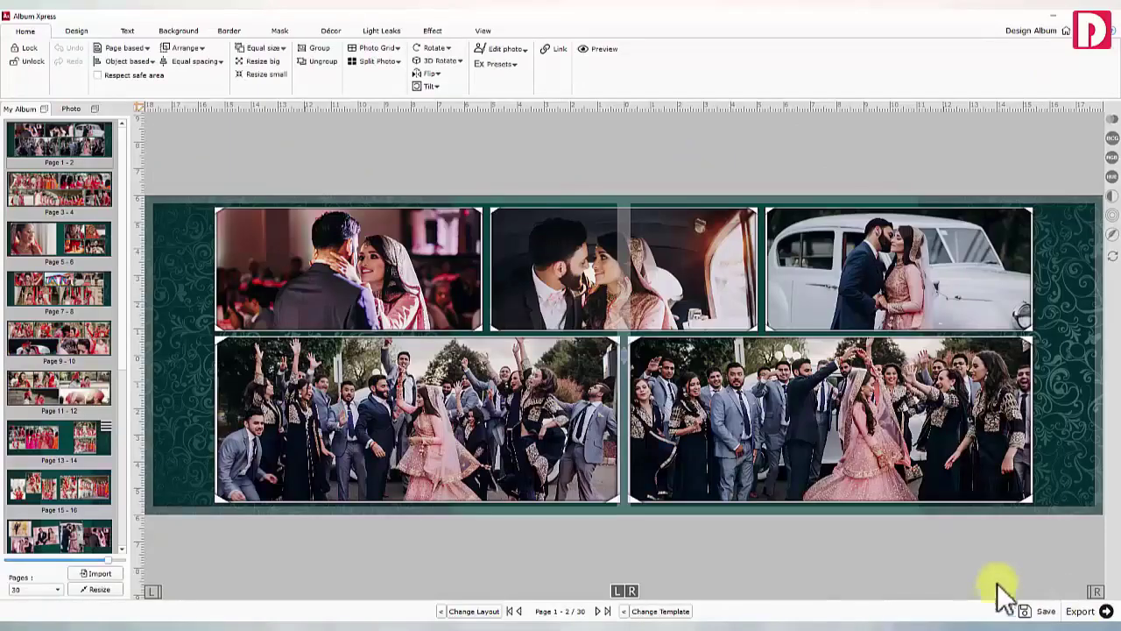
click(598, 610)
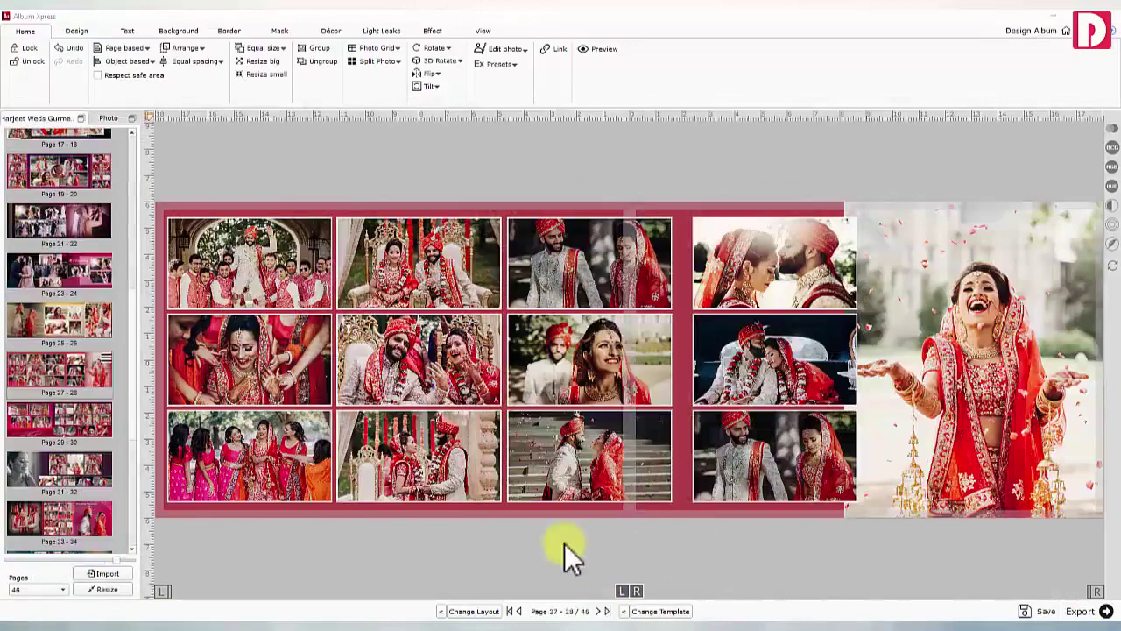
- Cycle the page 27-28 spread through two new layouts and return to the first of them
click(464, 610)
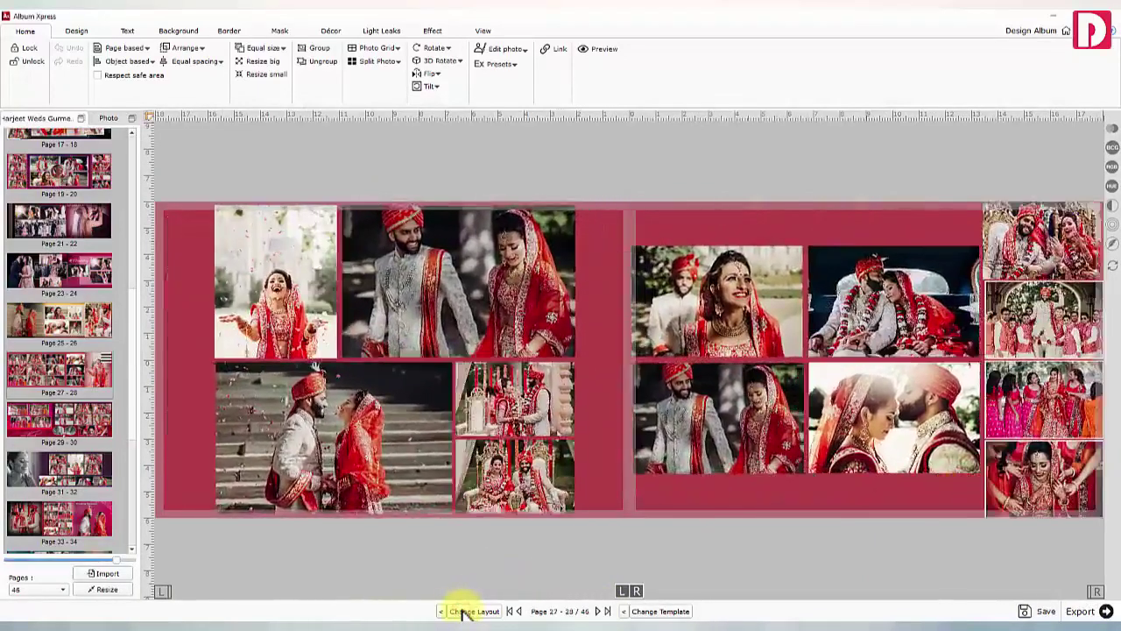
click(465, 611)
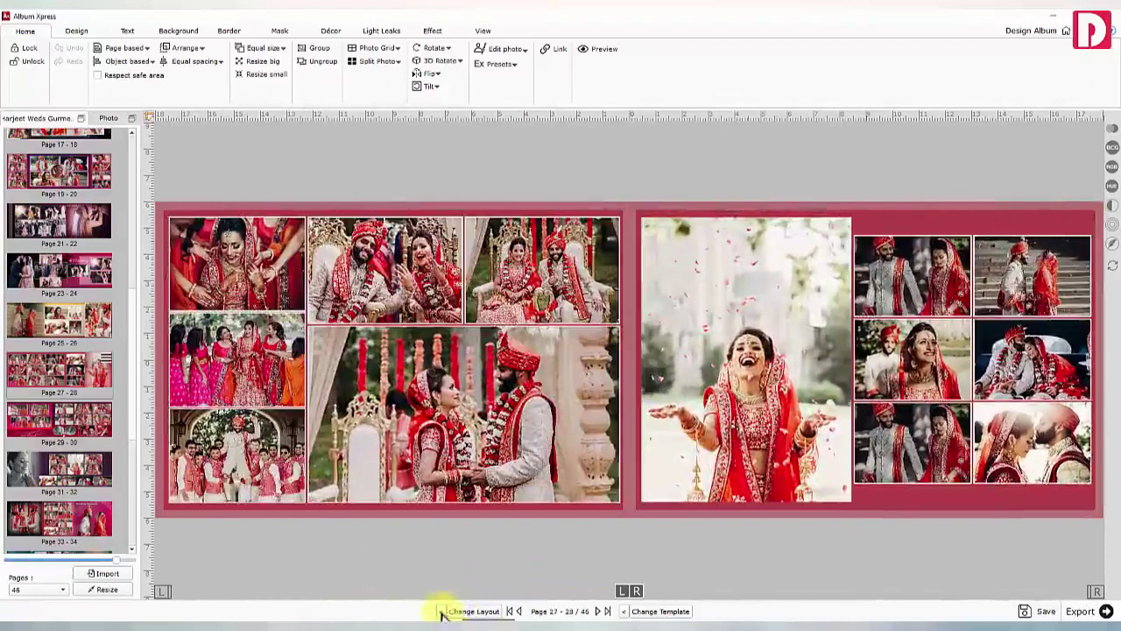
click(440, 611)
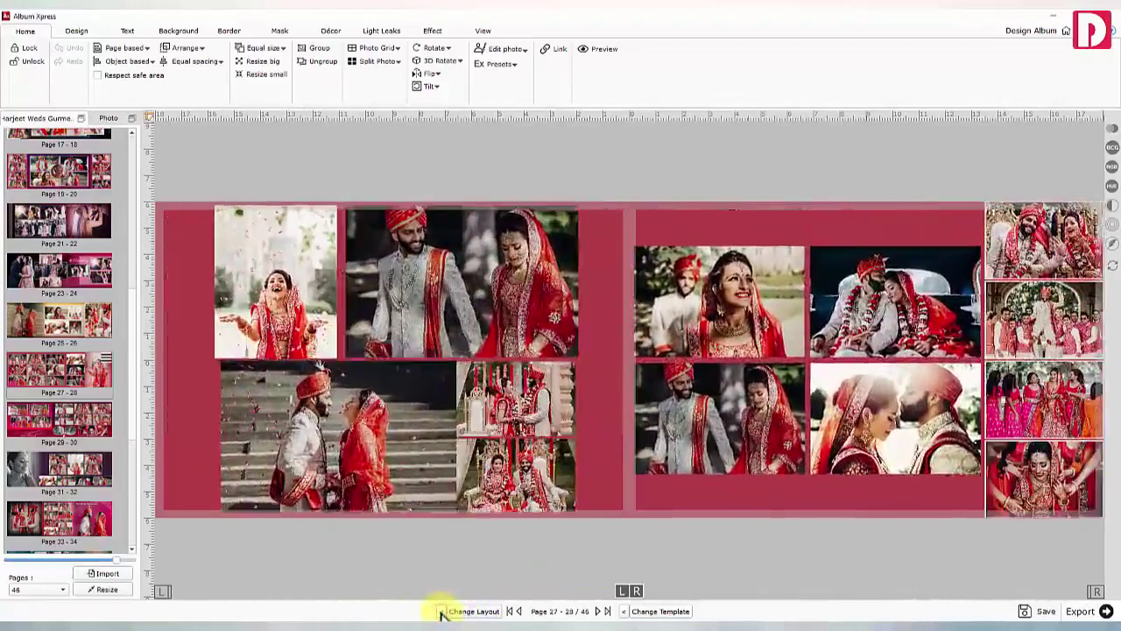
- Flip the whole page 27-28 spread horizontally and vertically
right_click(590, 350)
mouse_move(719, 504)
click(752, 509)
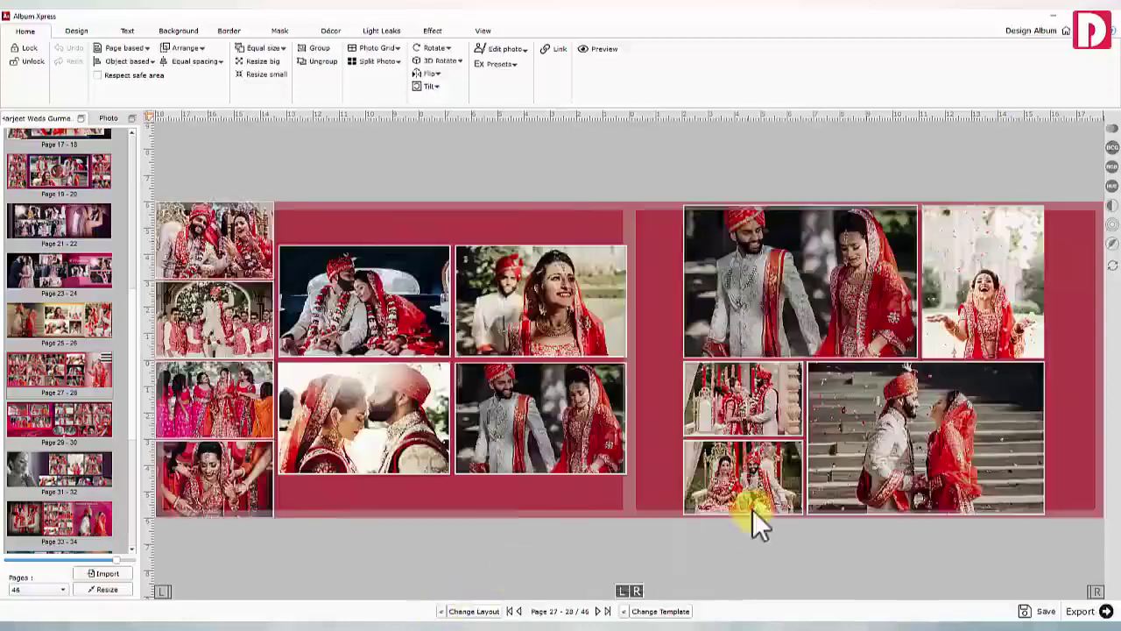
right_click(657, 371)
mouse_move(713, 527)
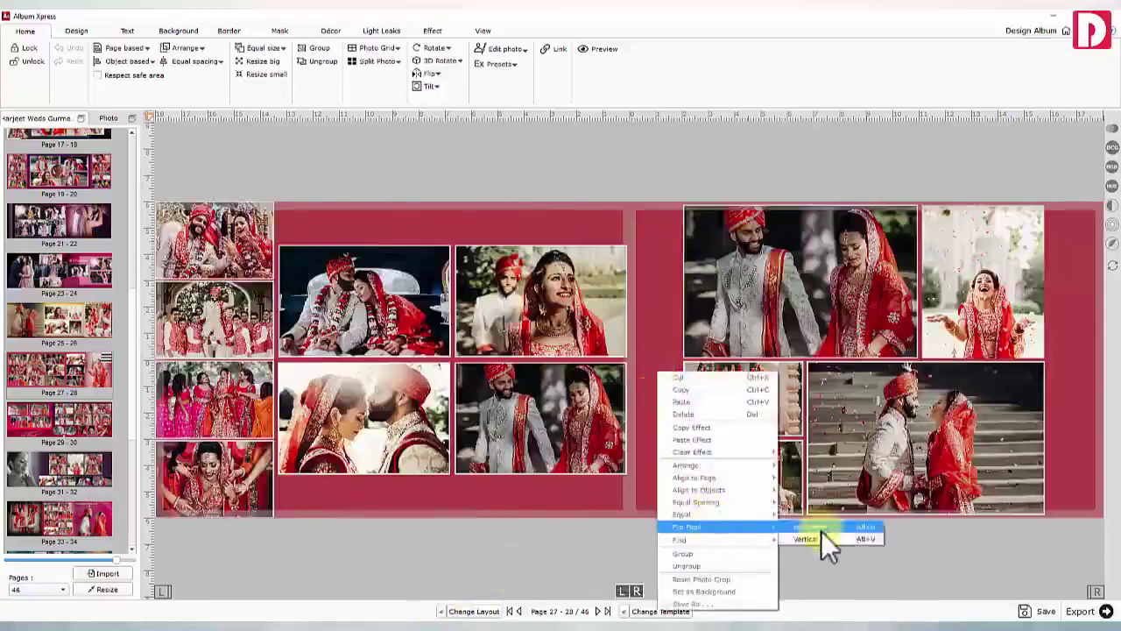
click(821, 536)
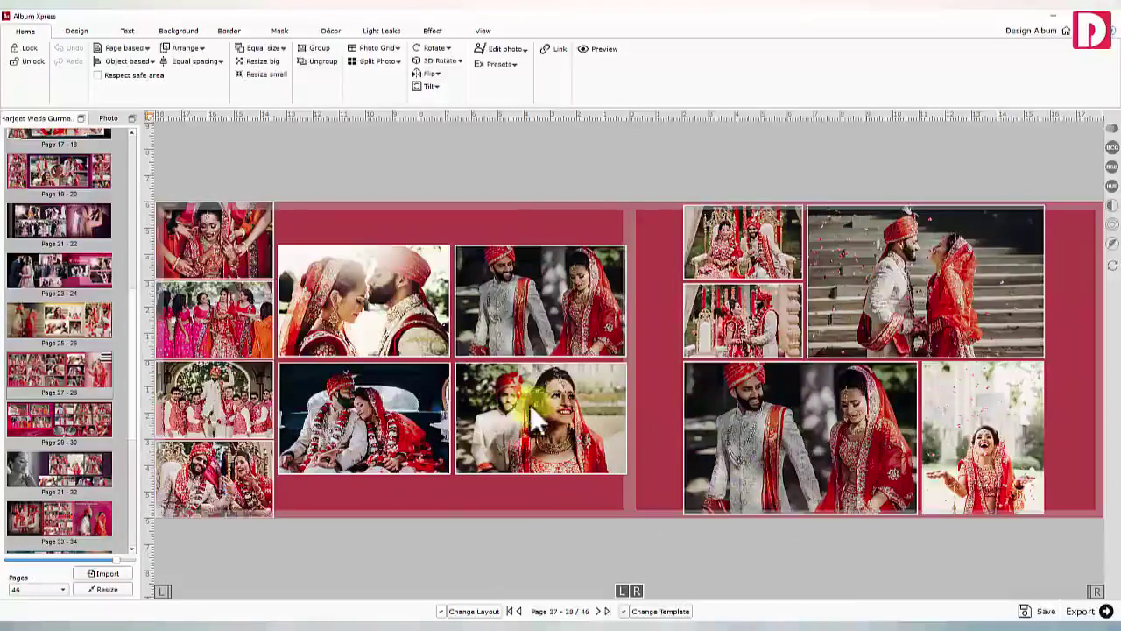
- Select the six outermost photos on page 27 and cycle only their layout to an even grid of two columns and three rows
drag(206, 173, 417, 505)
click(480, 610)
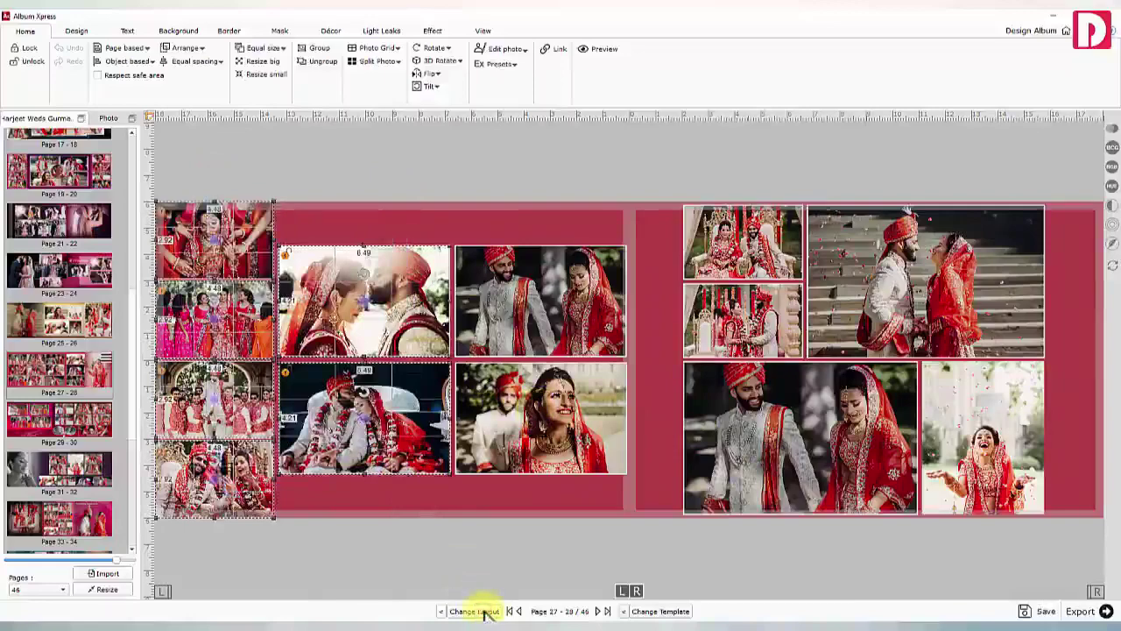
click(480, 610)
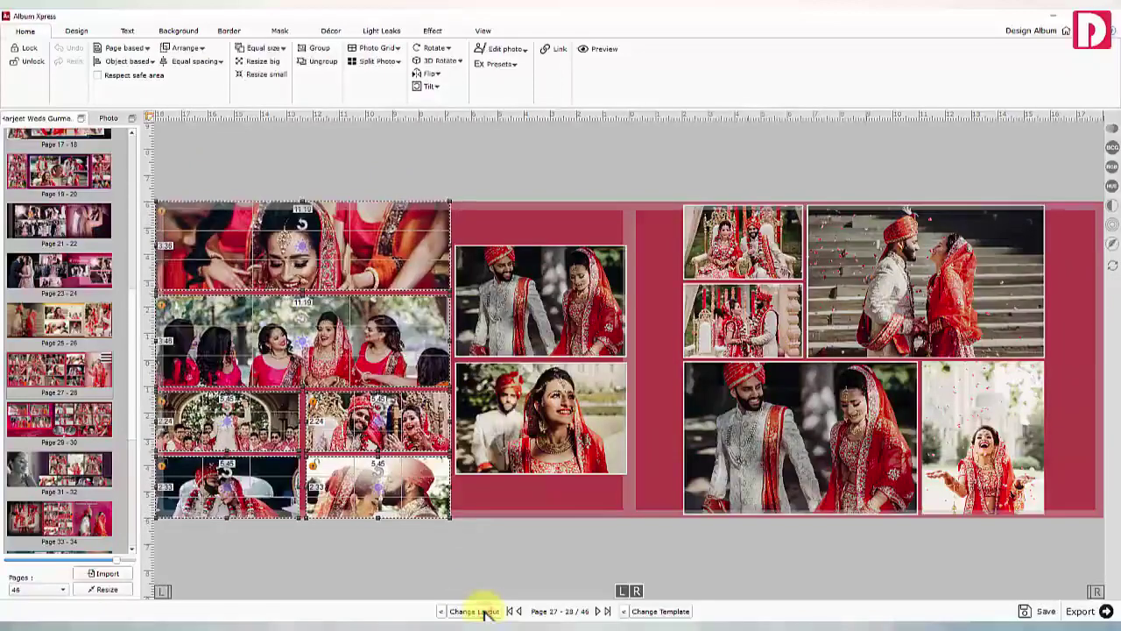
click(480, 610)
click(480, 611)
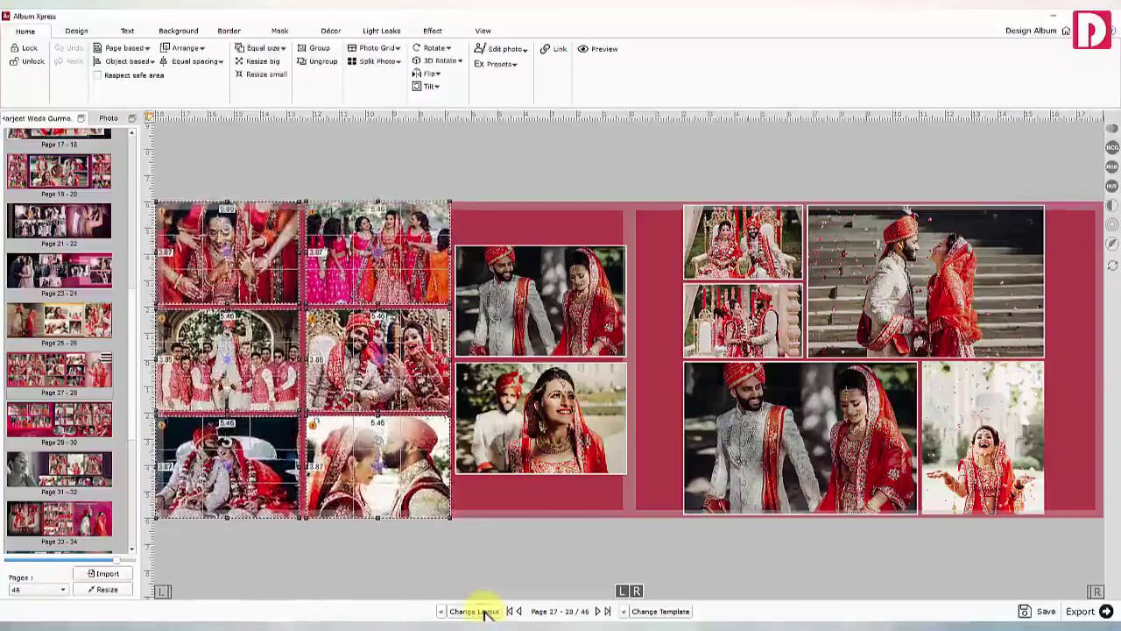
click(486, 558)
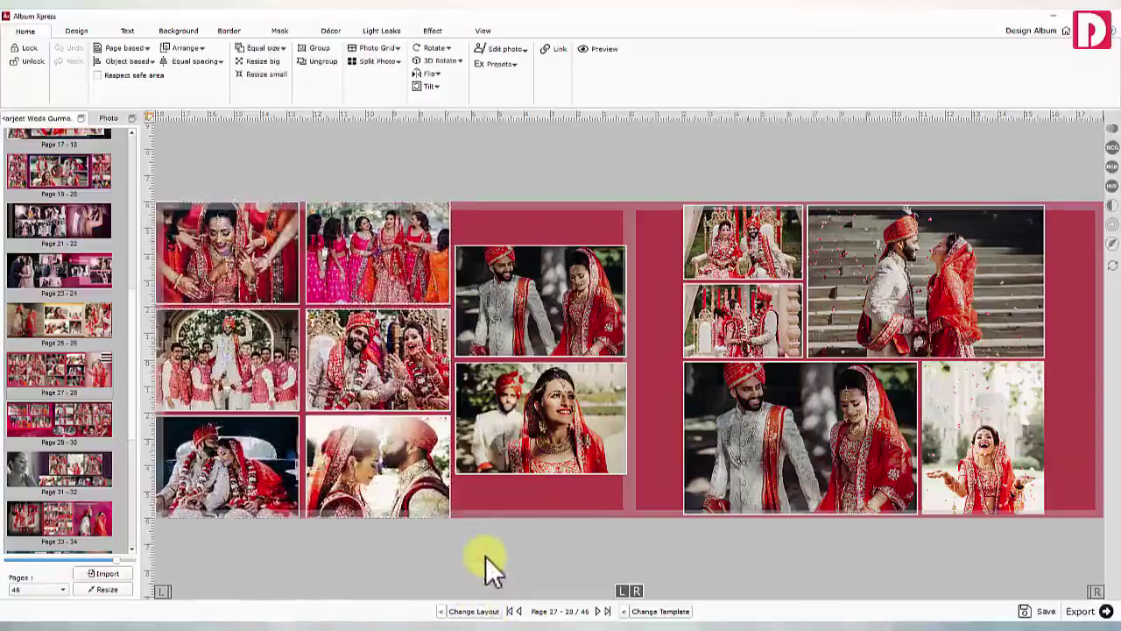
- Browse the ready-made layout and template libraries for the spread design
click(77, 31)
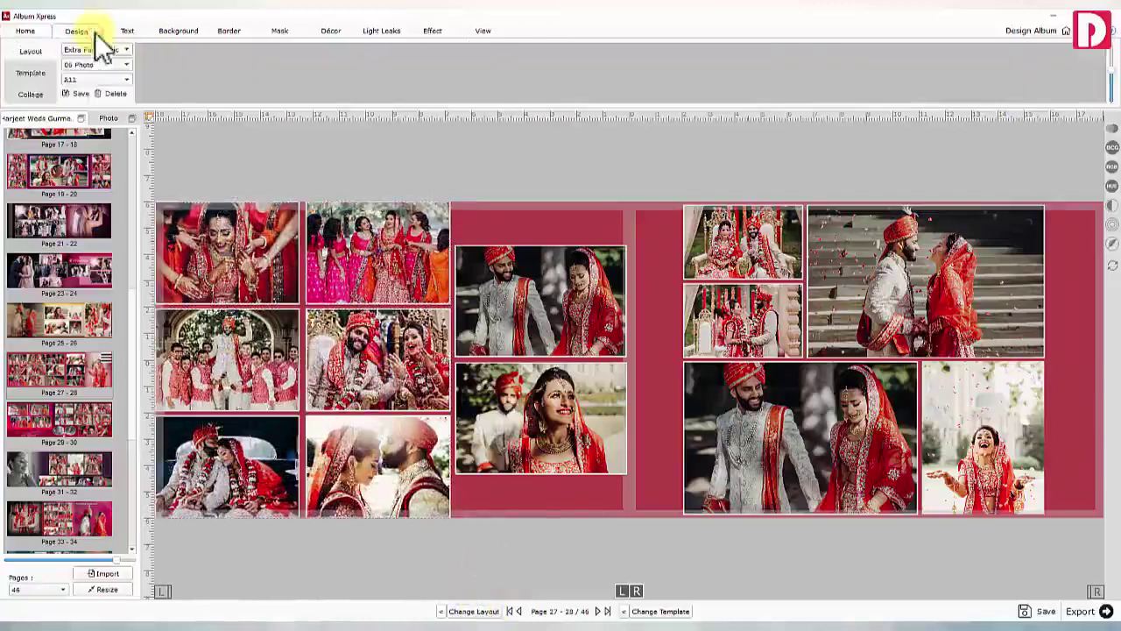
click(33, 74)
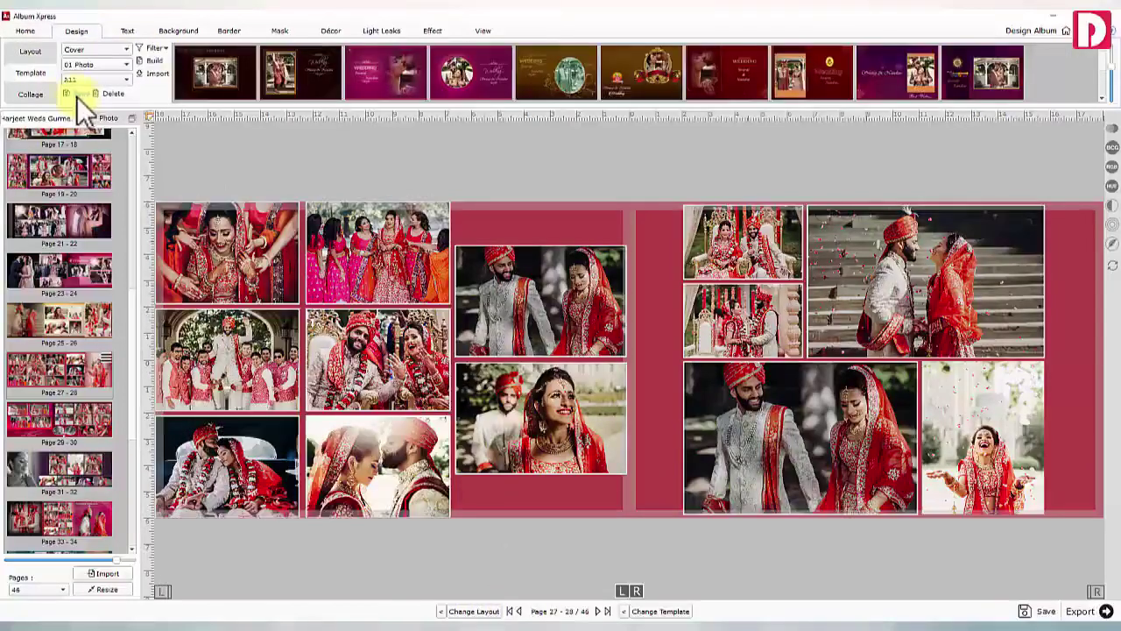
click(30, 48)
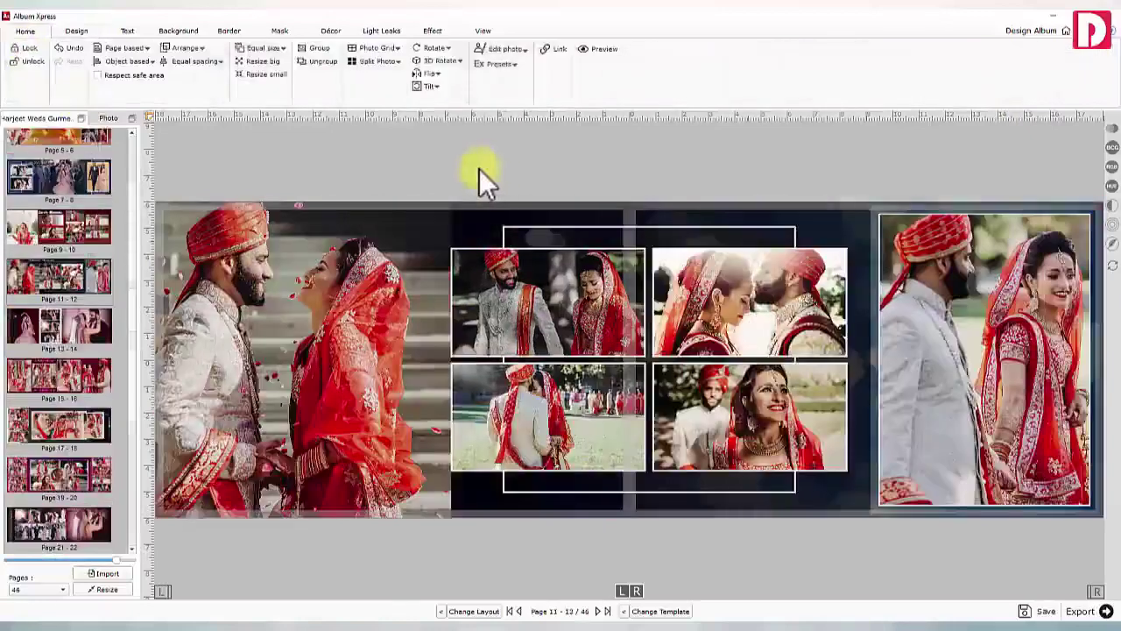
- List the Extra Panoramic design templates for the page 11-12 spread and enlarge their thumbnails
click(76, 31)
click(85, 46)
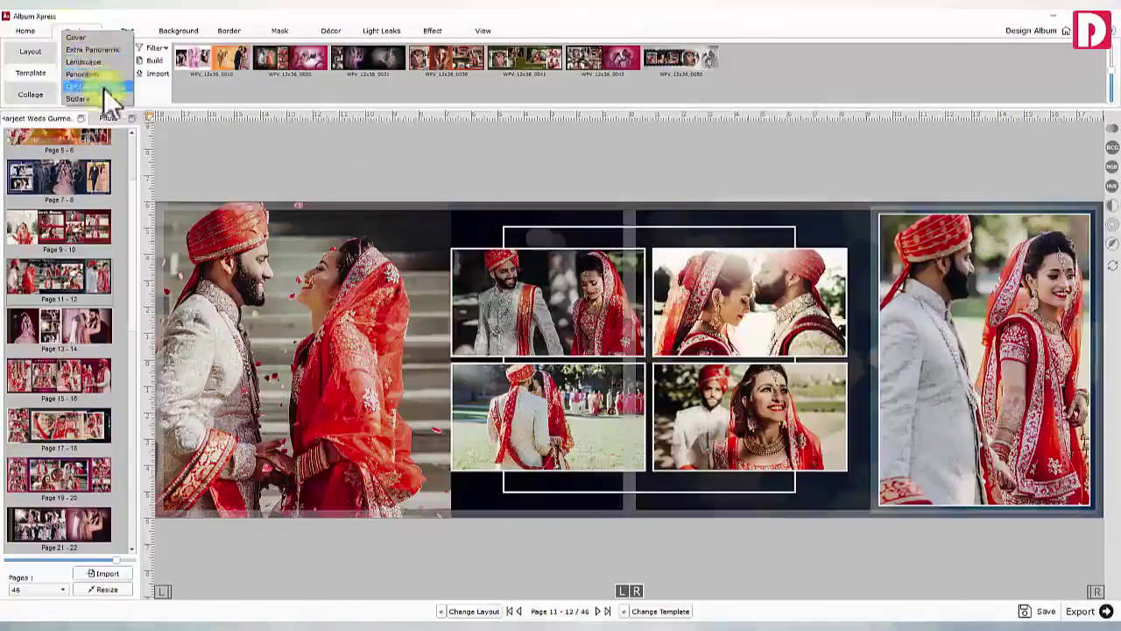
click(108, 50)
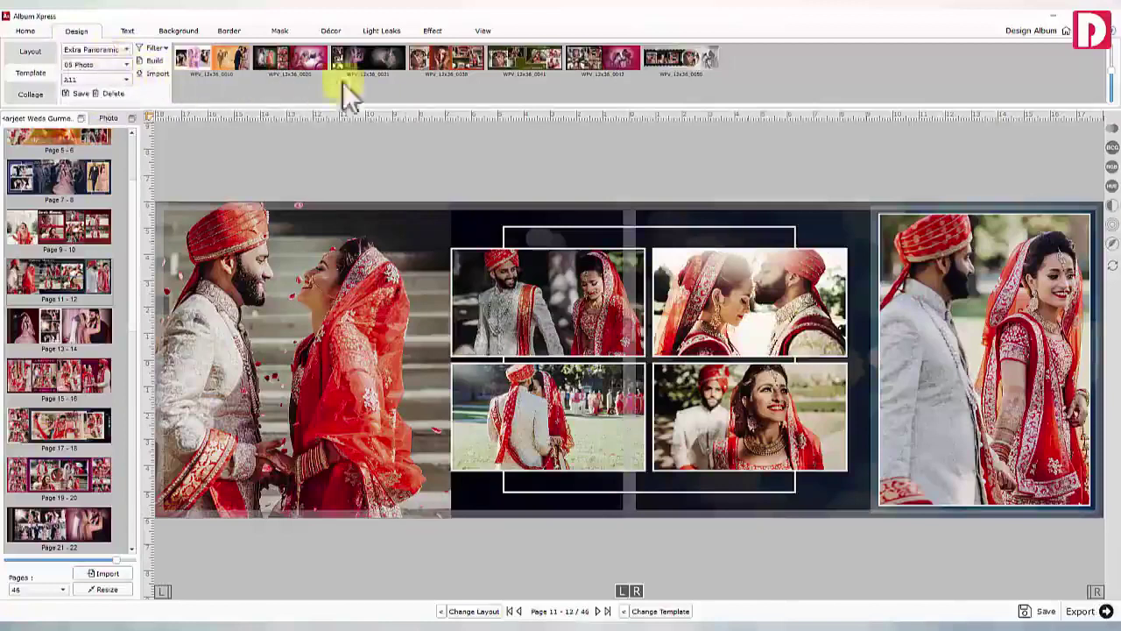
drag(1111, 72, 1111, 49)
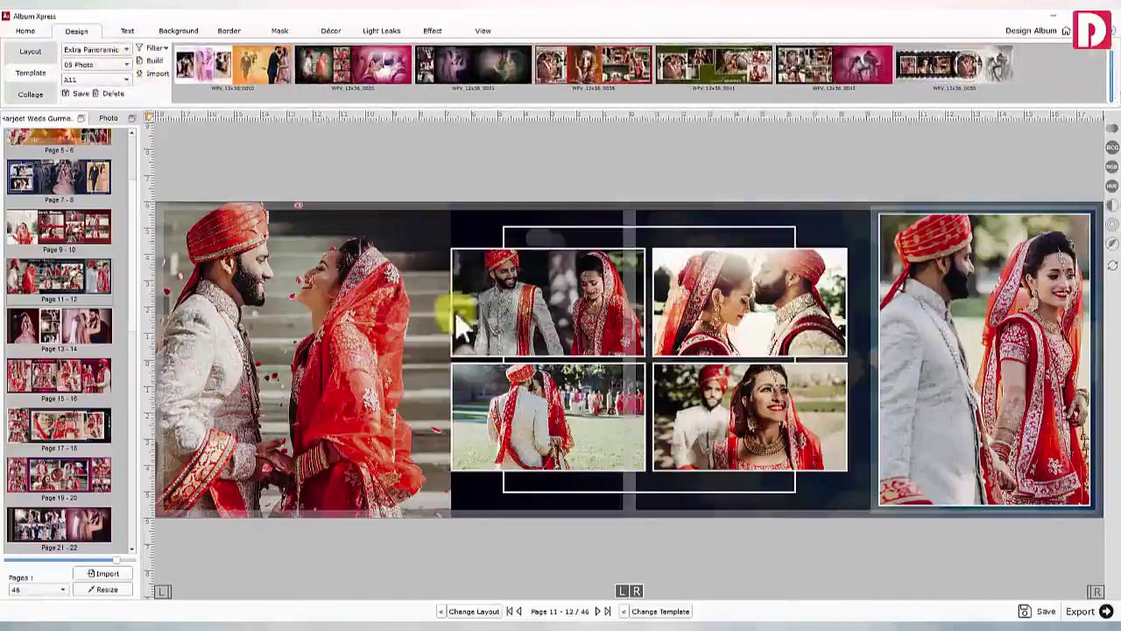
- Try two alternative automatic templates on the page 11-12 spread
click(657, 611)
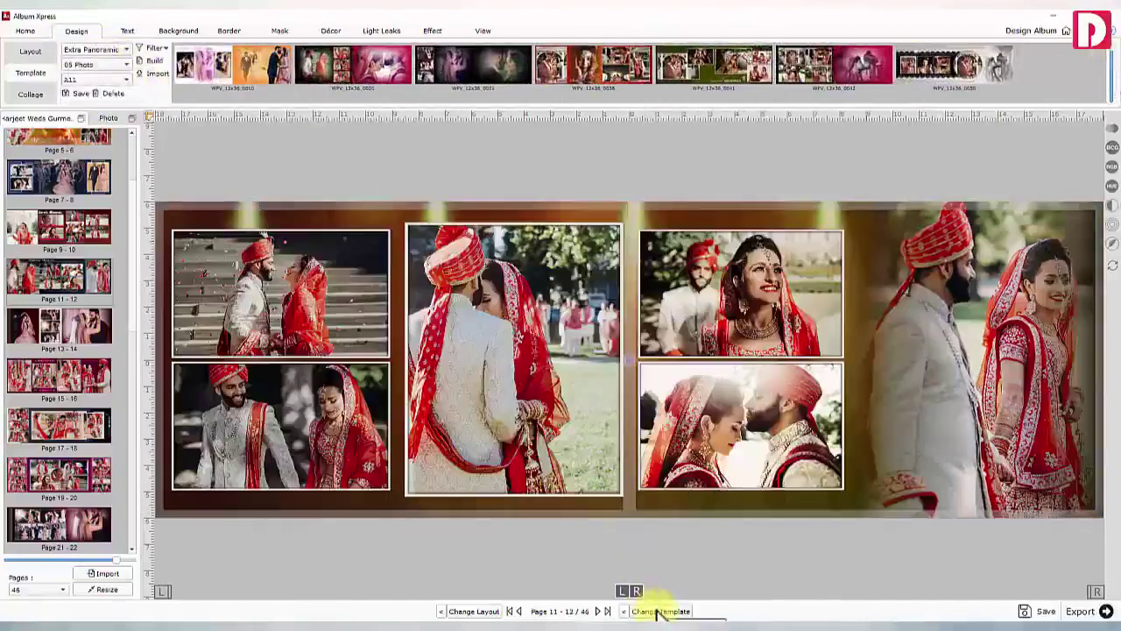
click(665, 612)
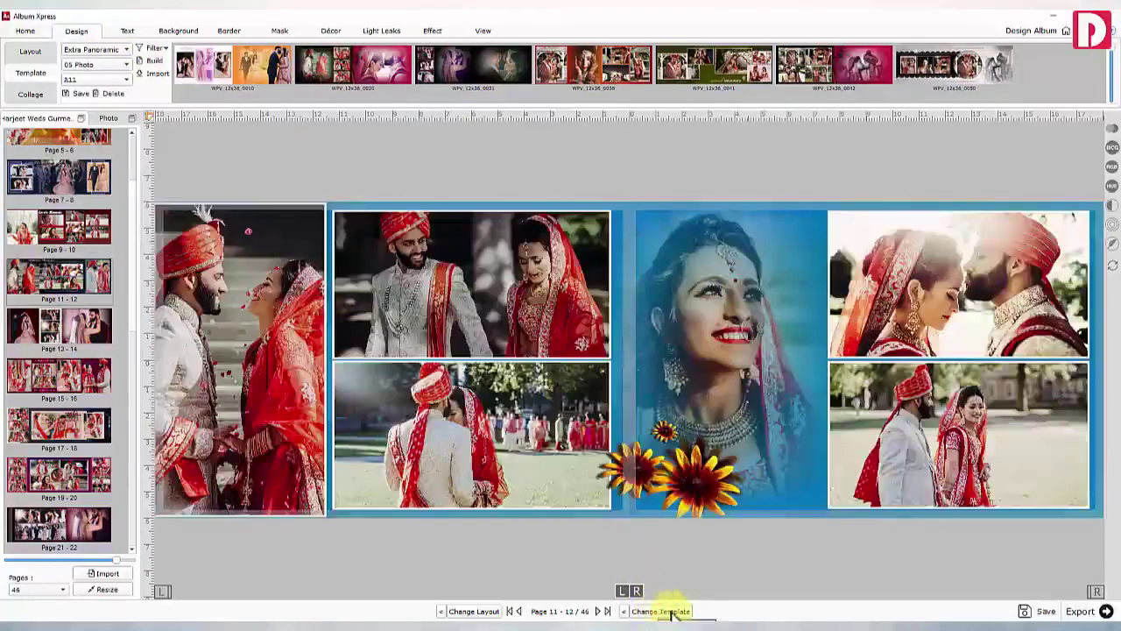
- Add the photo of the laughing bride with open arms to the page 11-12 spread and change its template to the "Wedding memories" design
click(104, 118)
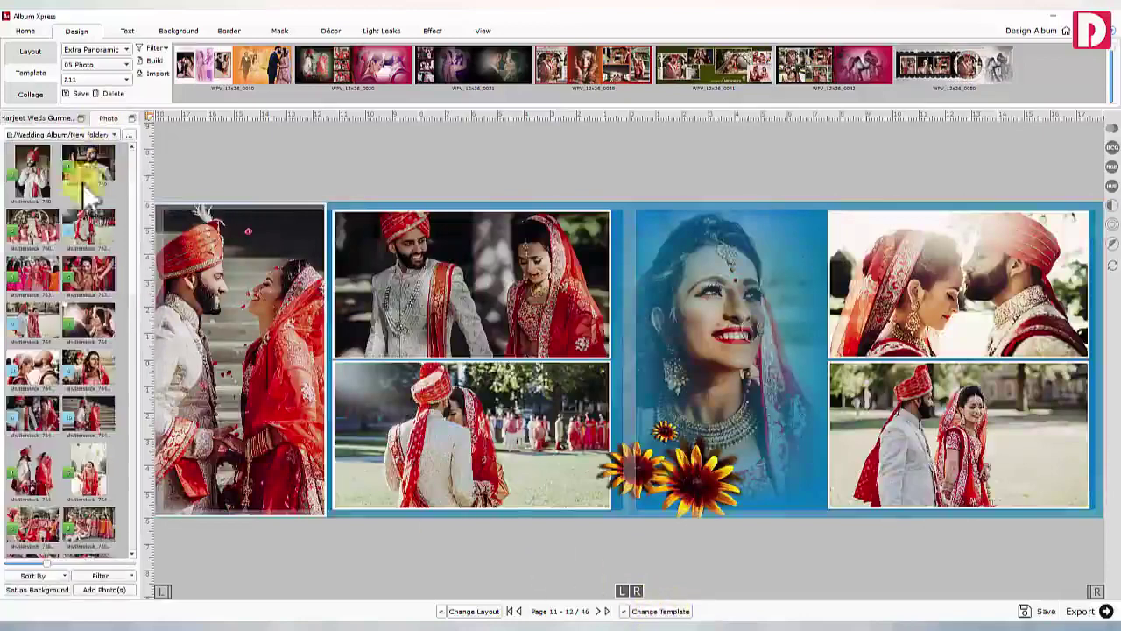
double_click(95, 472)
click(655, 610)
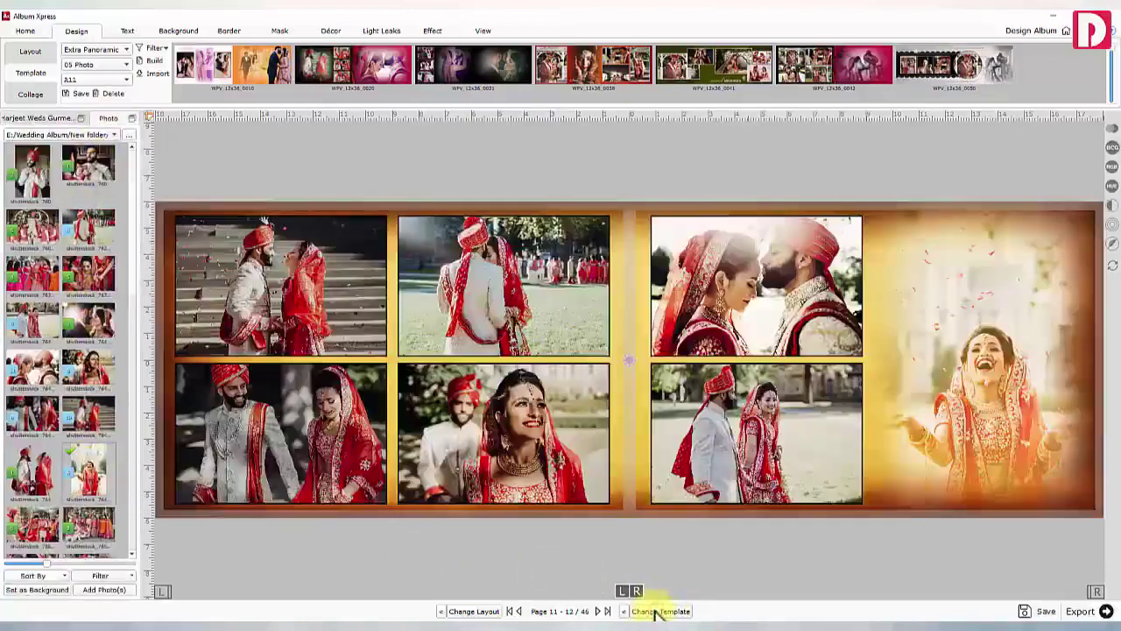
click(656, 610)
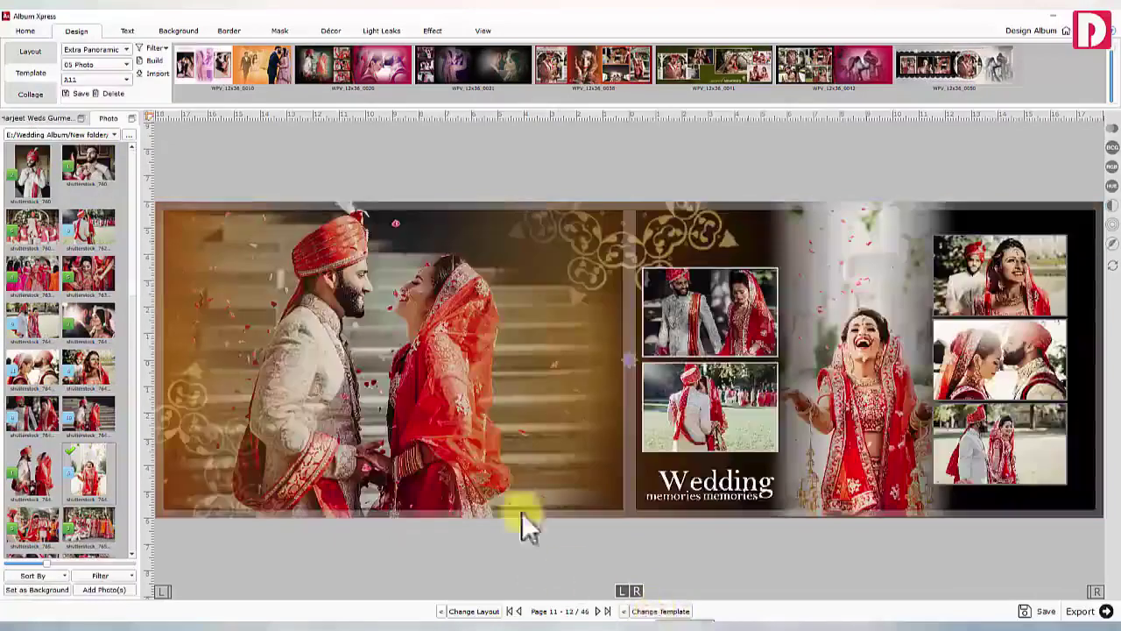
- Try the golden bokeh and peach backgrounds on the page 11-12 spread and apply the purple and maroon one
click(189, 31)
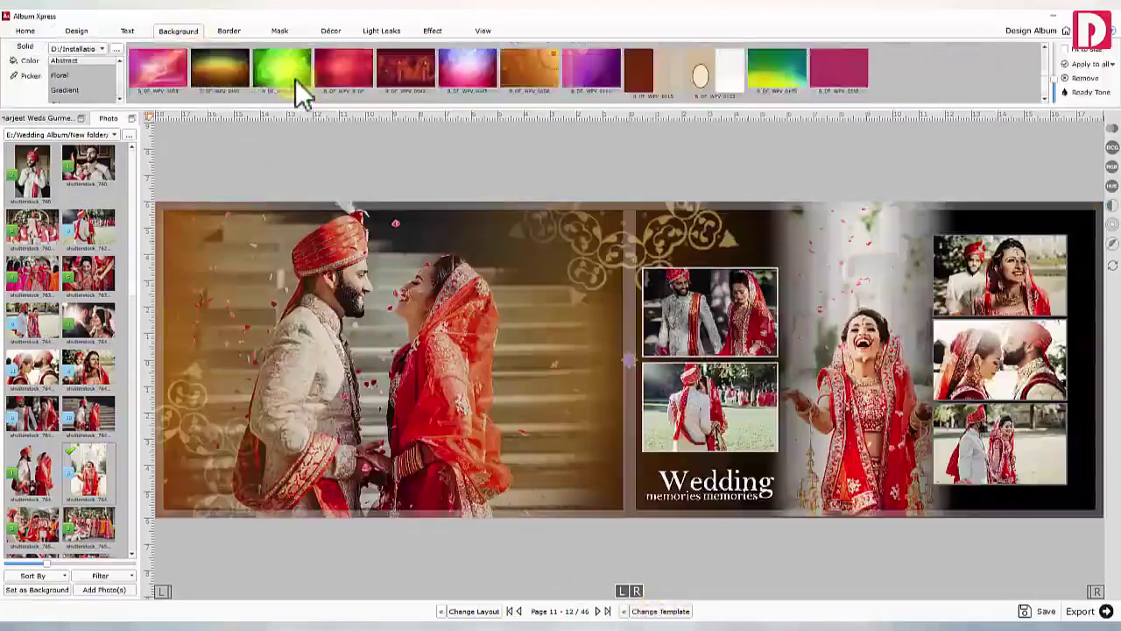
click(280, 54)
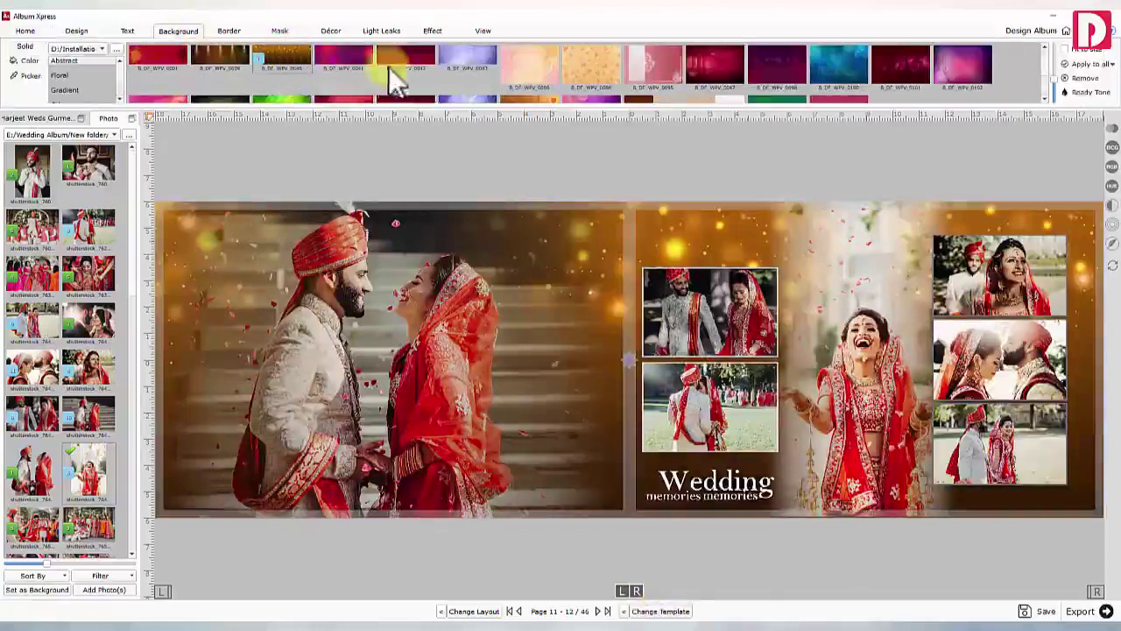
click(525, 62)
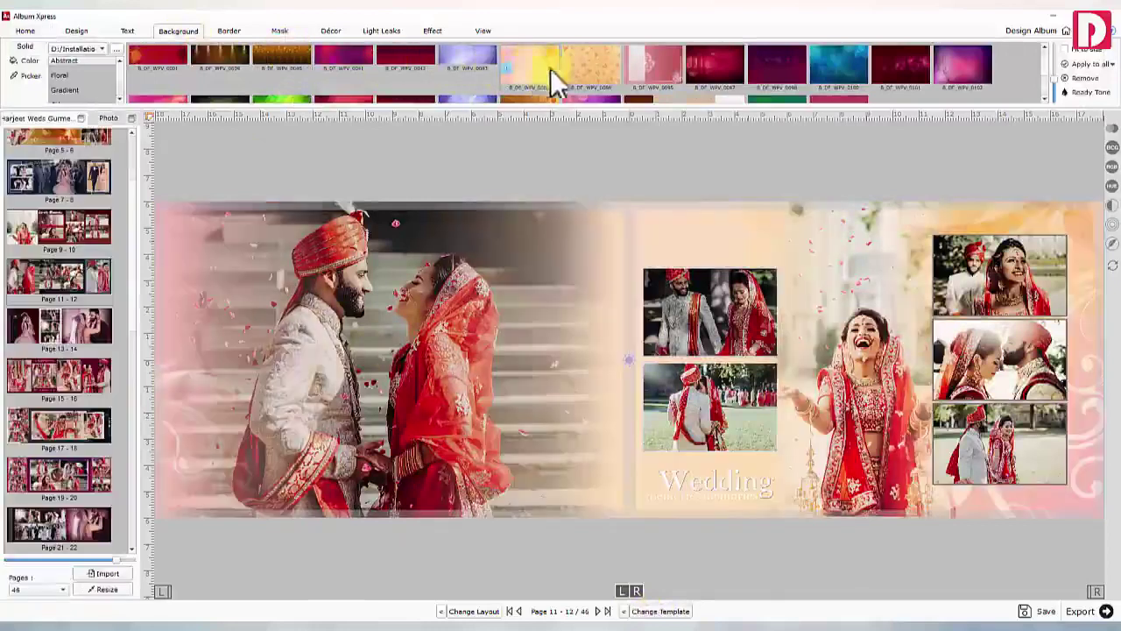
click(782, 68)
scroll(1019, 88, down, 2)
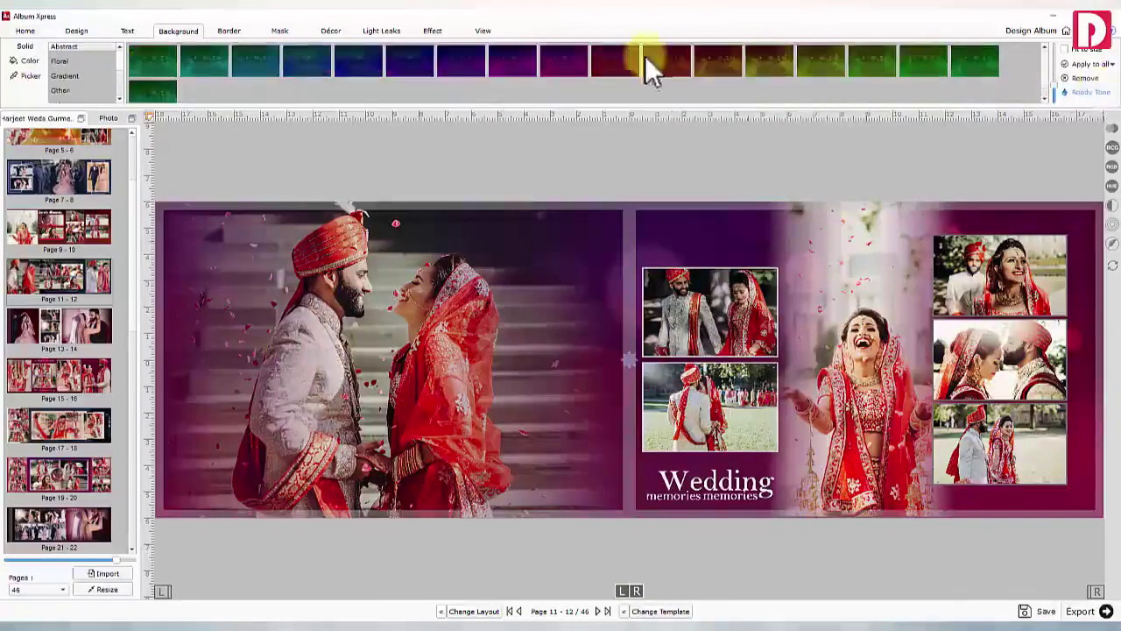
scroll(775, 86, up, 2)
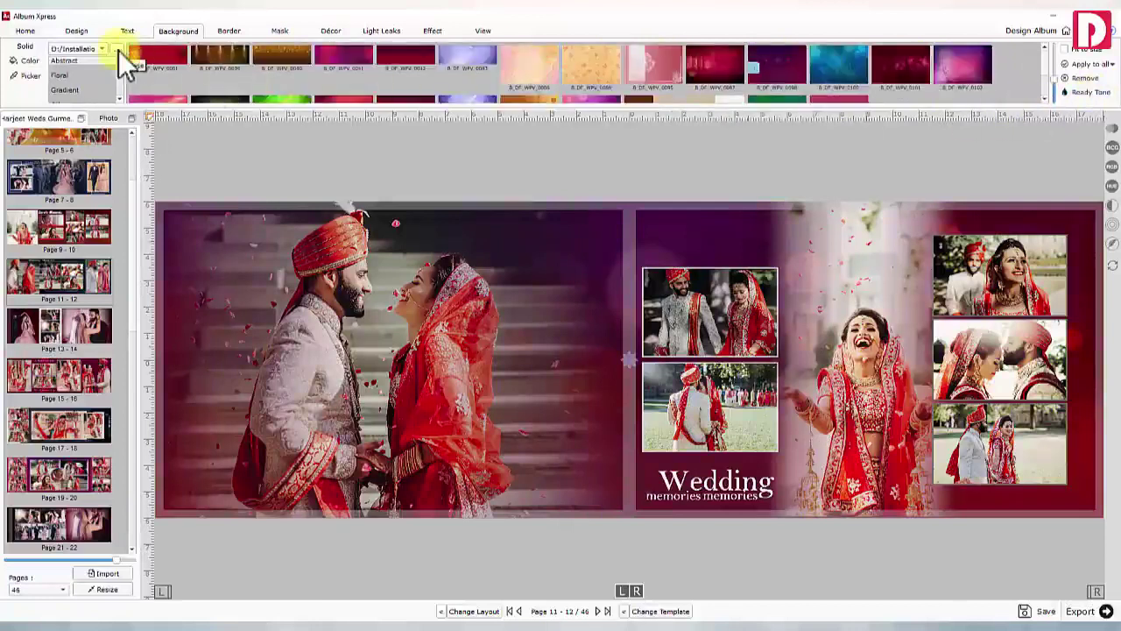
- Replace the "Wedding memories" text under the two small photos with a new two-line text reading "Lovely Moments"
click(677, 479)
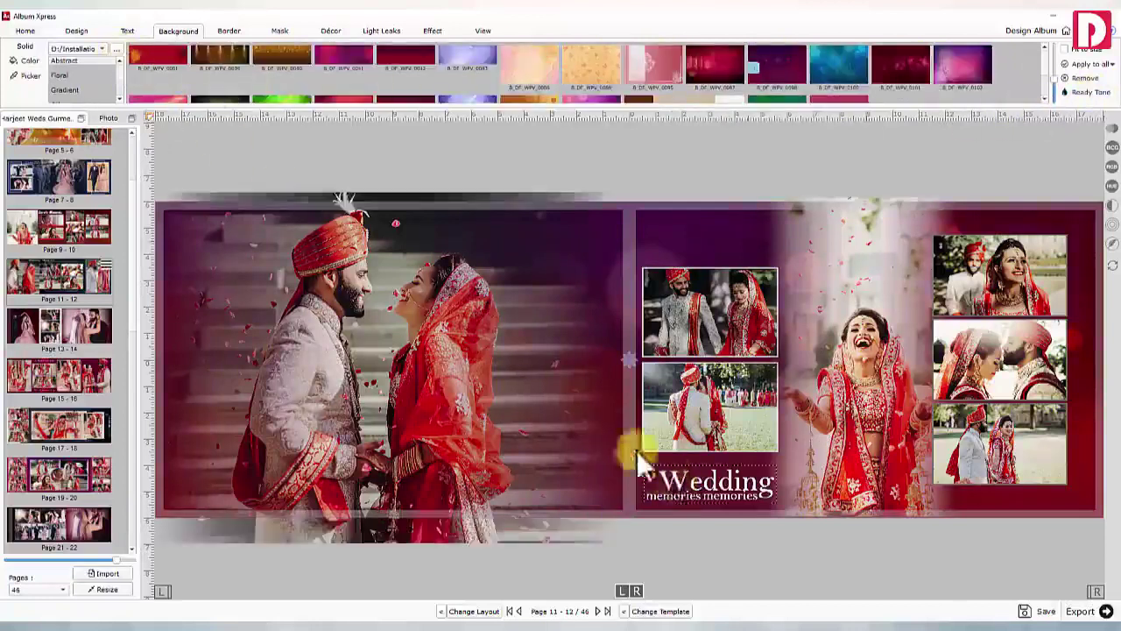
key(Delete)
click(145, 32)
drag(708, 375, 722, 475)
click(85, 49)
key(Return)
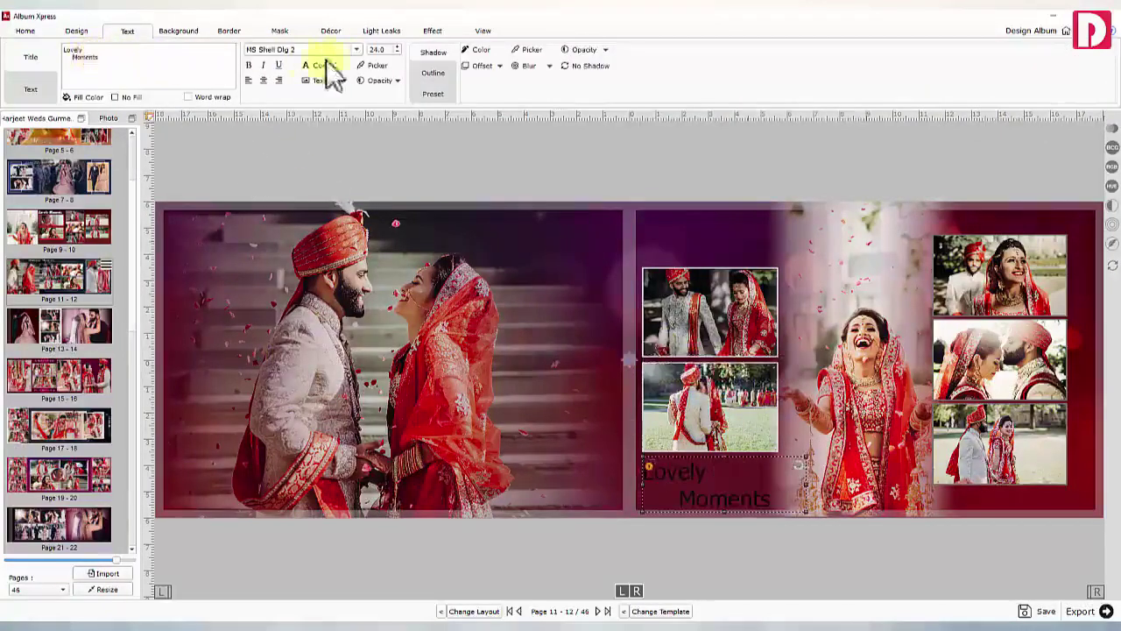
- Format the "Lovely Moments" text in white Pricedown Bl at size 55 and stretch it to about size 63.5
click(359, 49)
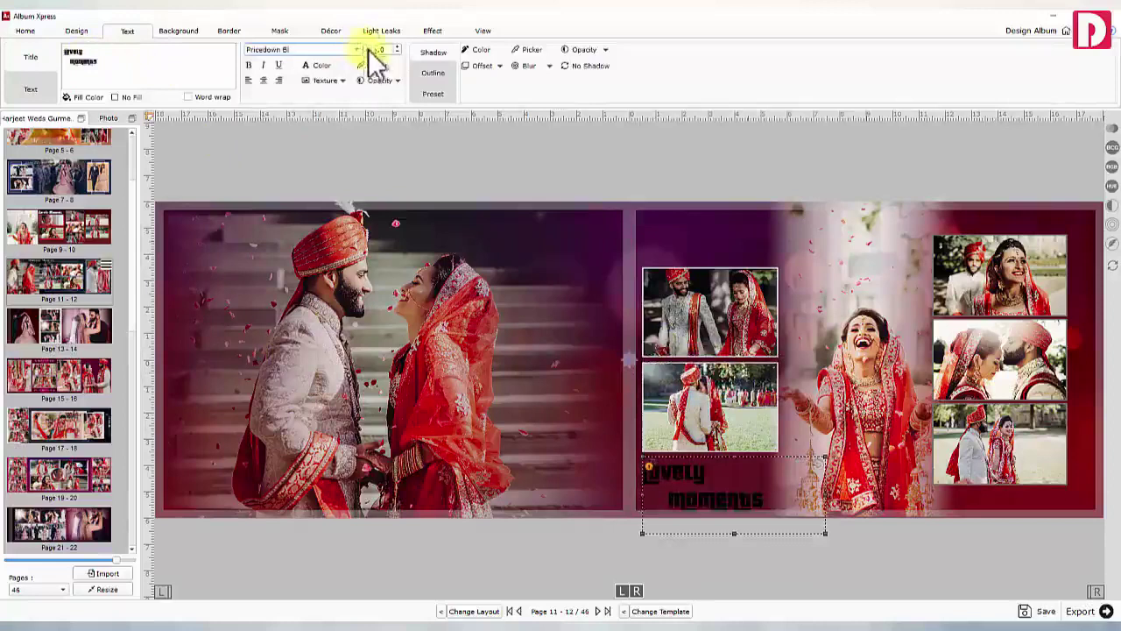
scroll(368, 50, down, 4)
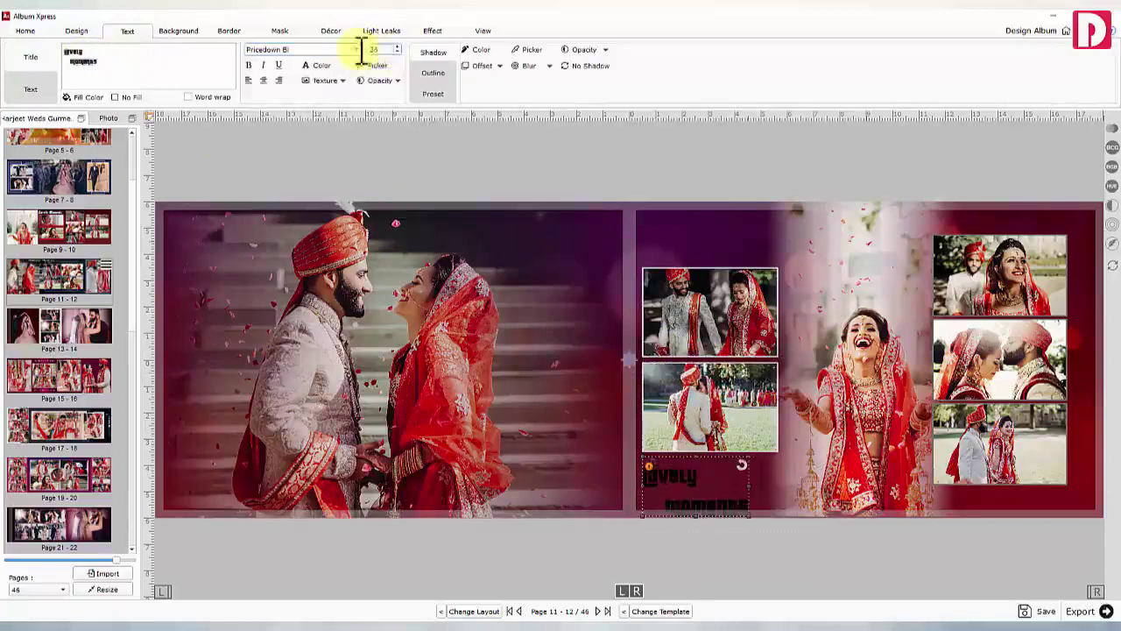
text(55)
key(Return)
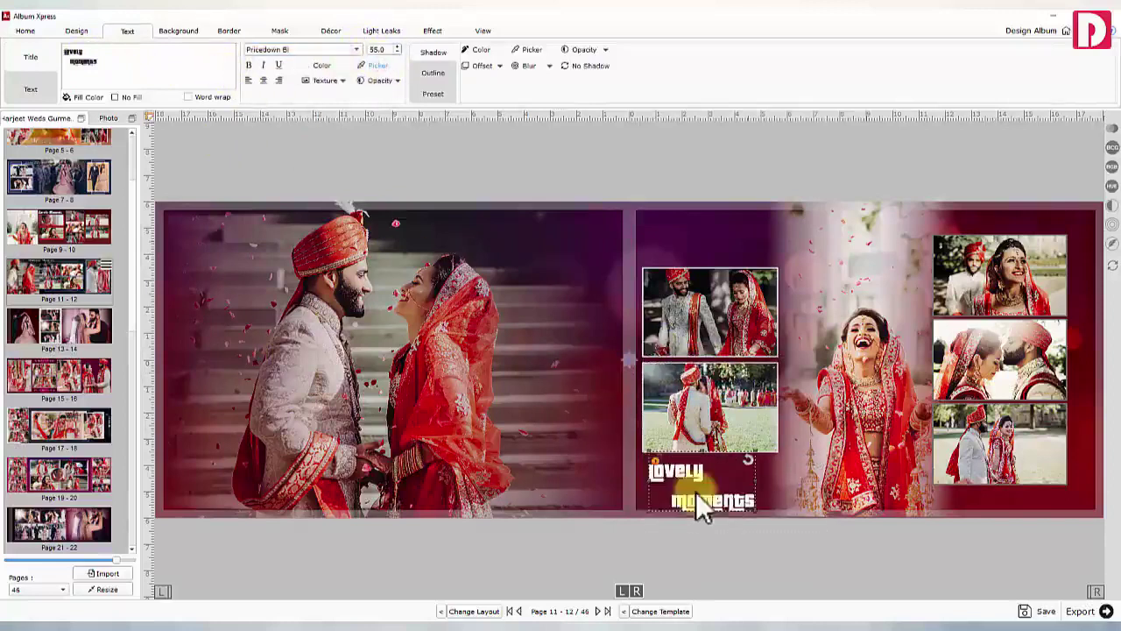
drag(753, 510, 757, 526)
click(757, 527)
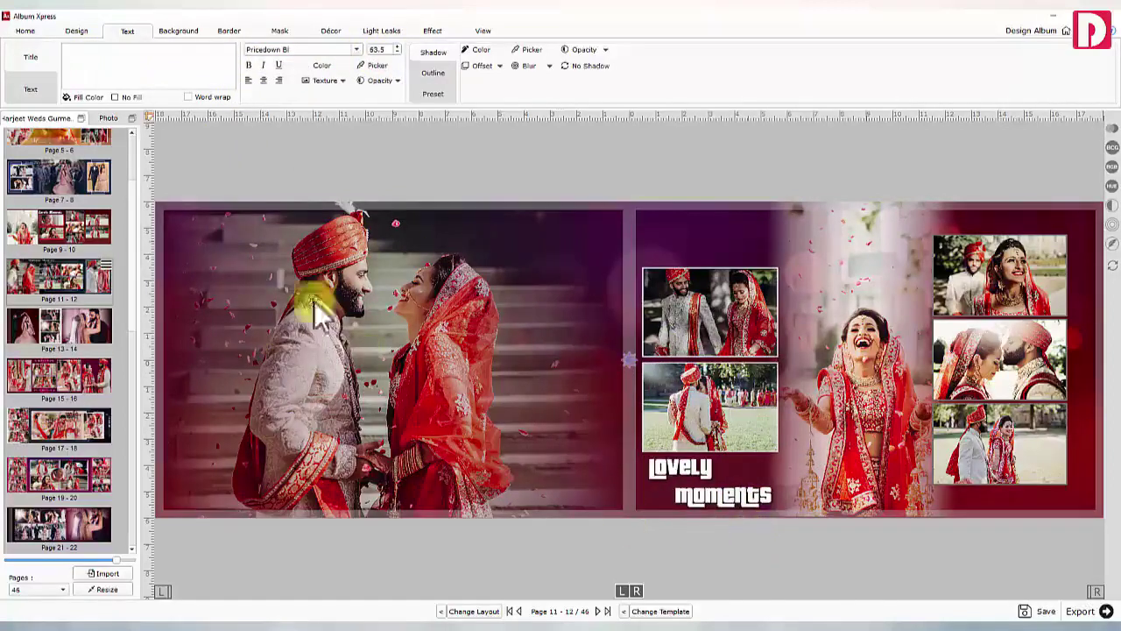
- Save the spread as an Extra Panoramic wedding template named 0222 with the volume name WPV_12x36_0001
click(85, 36)
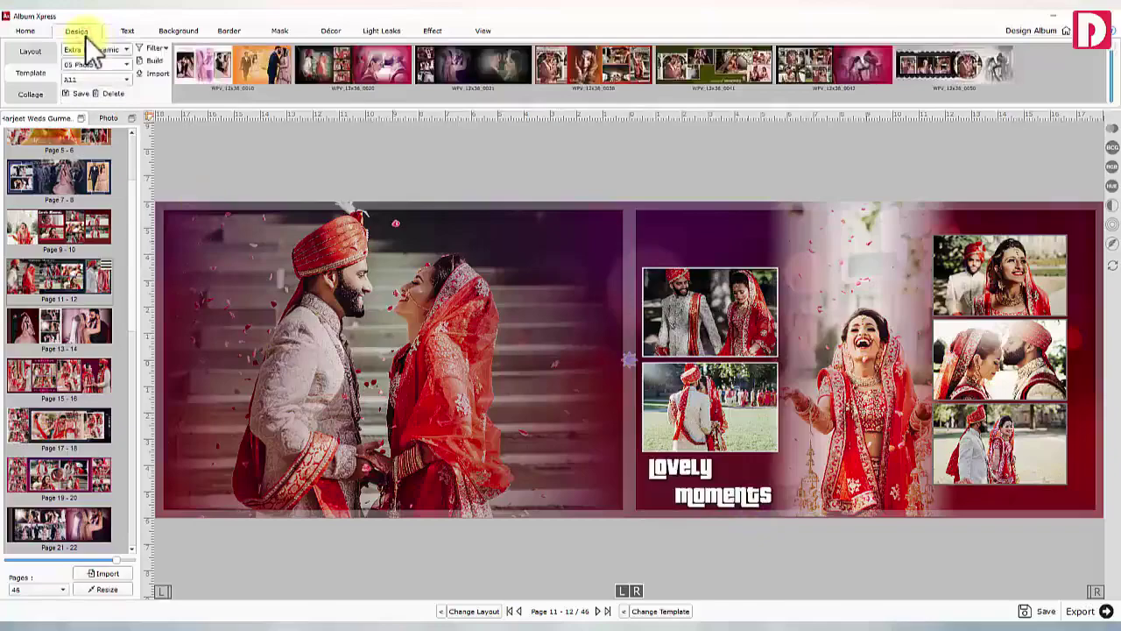
click(78, 93)
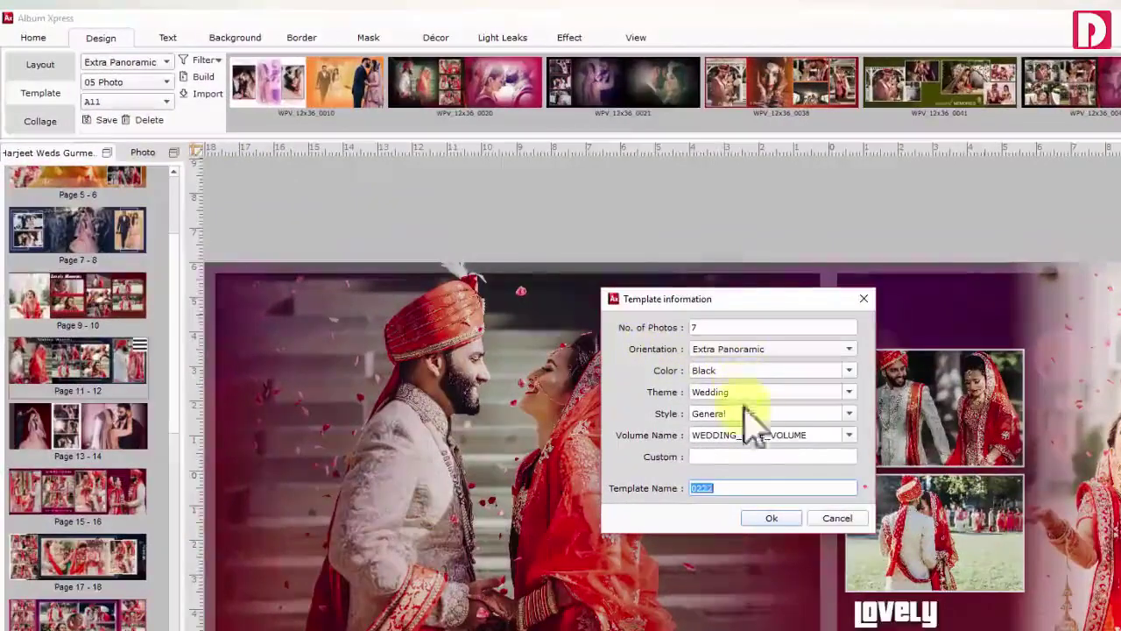
drag(818, 435, 683, 438)
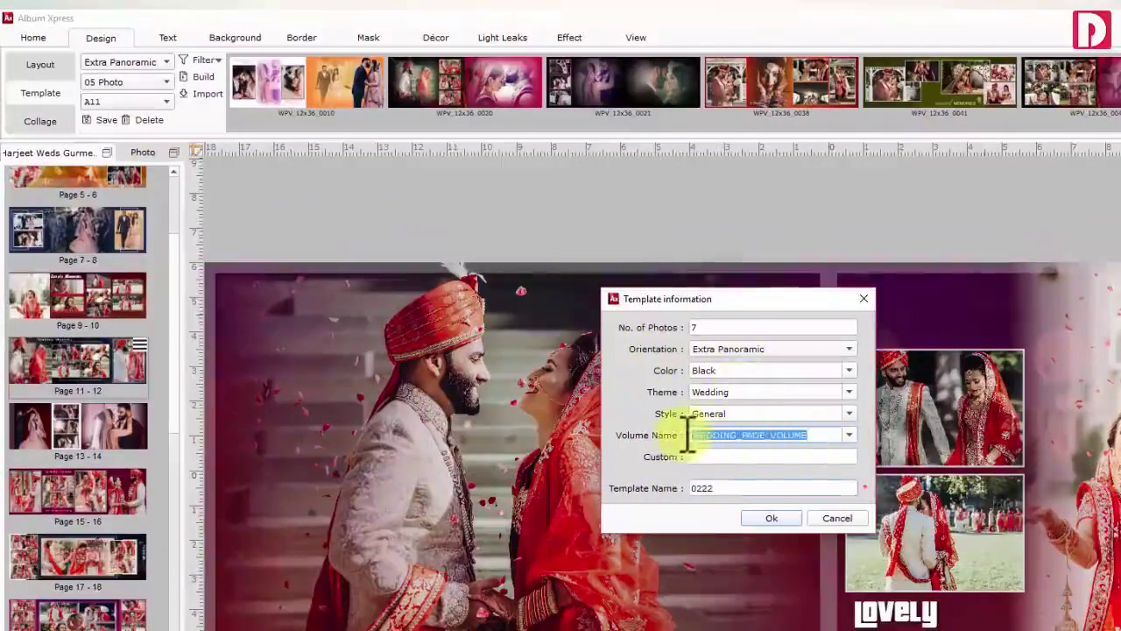
text(WPV_12x36_0001)
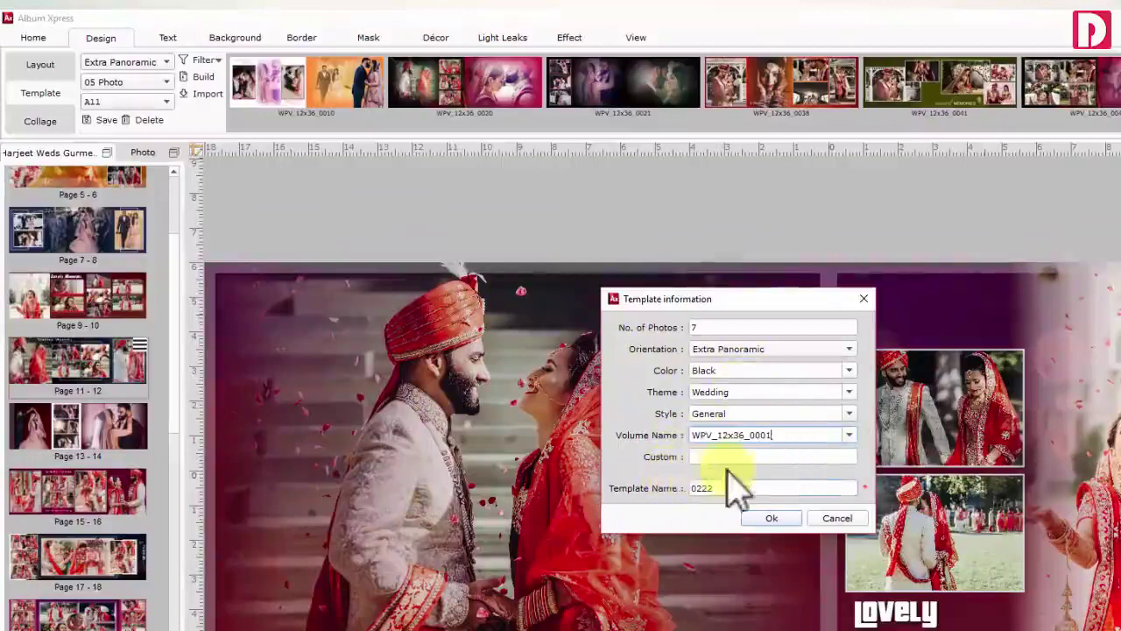
click(769, 521)
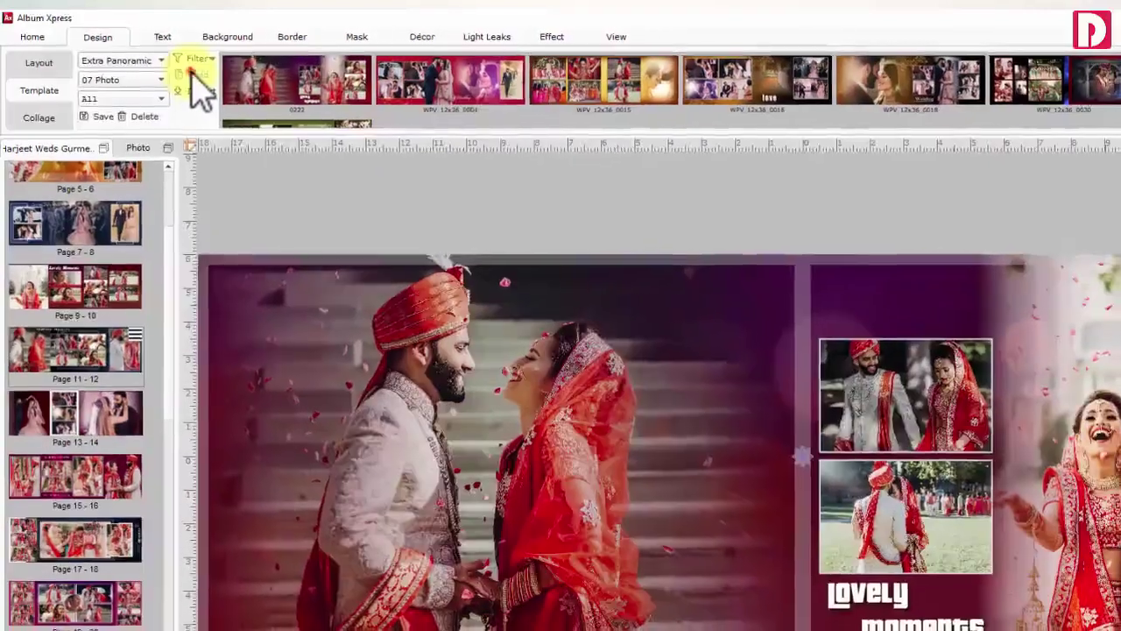
- Browse the wedding cover templates available to build and close their window
click(198, 76)
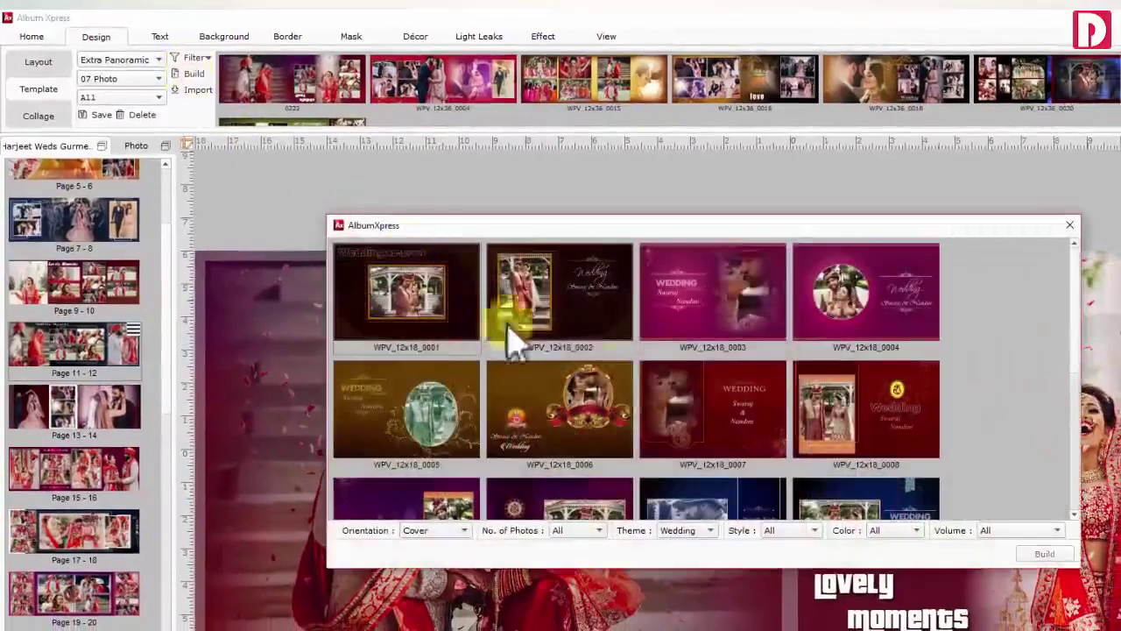
scroll(826, 438, down, 3)
scroll(827, 442, up, 3)
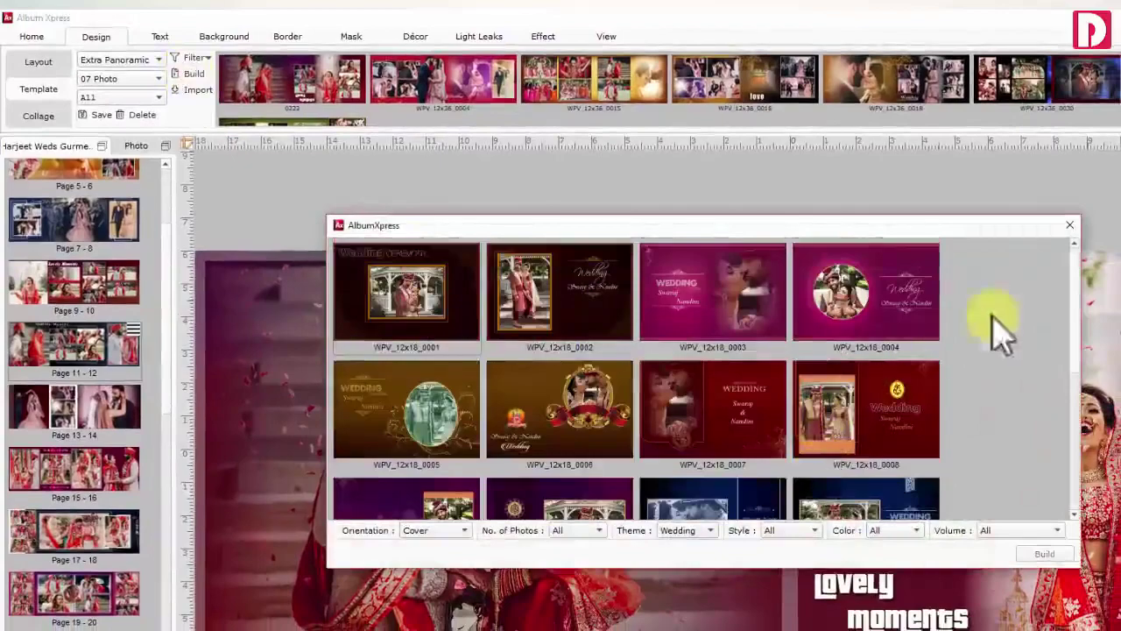
click(1070, 226)
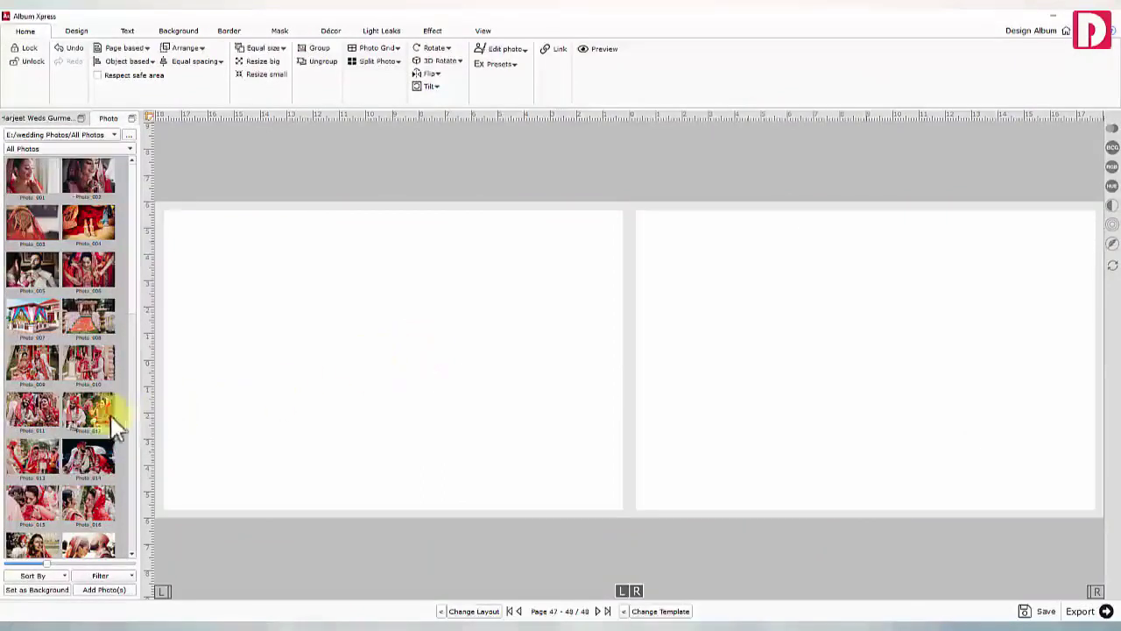
- Place Photo_022 on the first page of the blank 47-48 spread and enlarge it to about 11.94 × 7.96 inches
scroll(105, 426, down, 3)
click(91, 497)
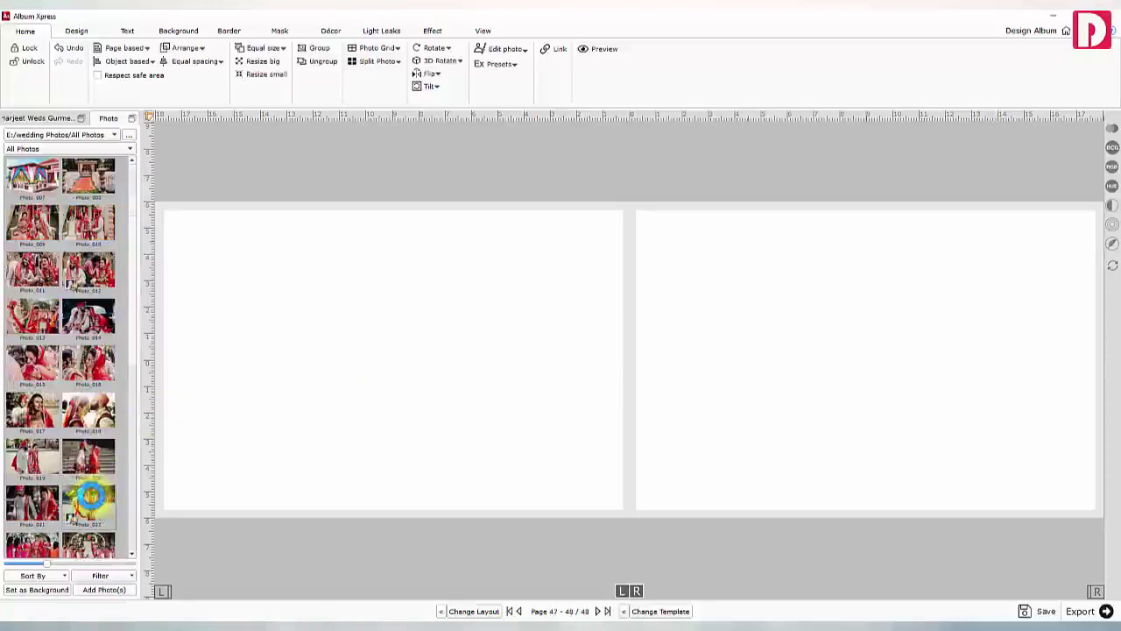
drag(611, 393, 275, 346)
drag(408, 384, 493, 453)
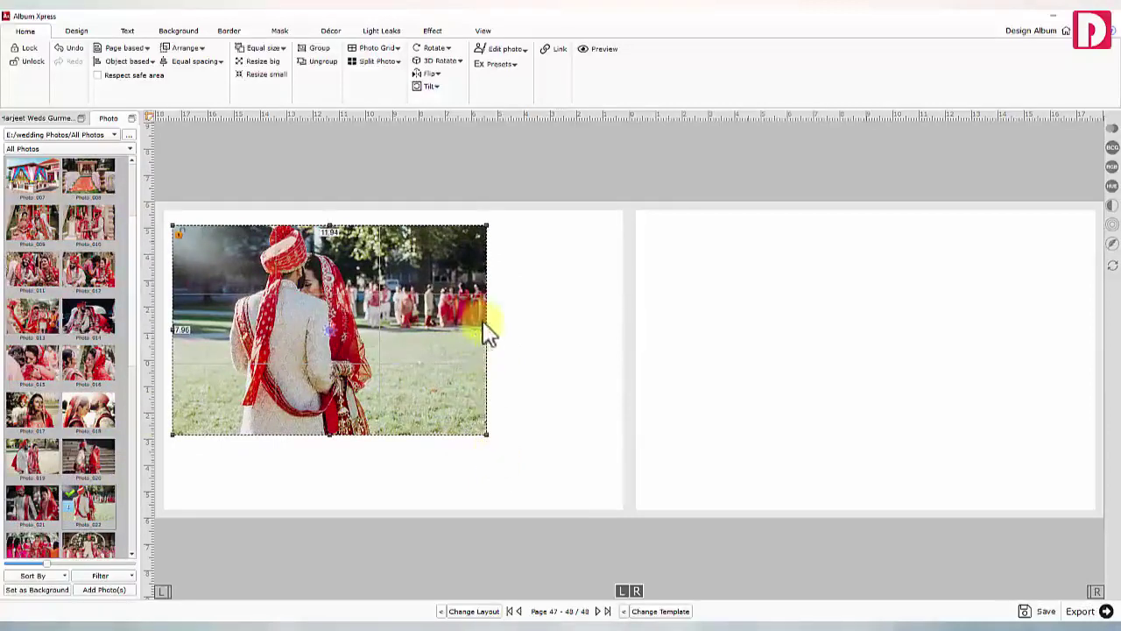
- Crop both sides of the photo around the couple and set its size to 6 × 8 inches
drag(486, 328, 378, 328)
drag(173, 329, 226, 330)
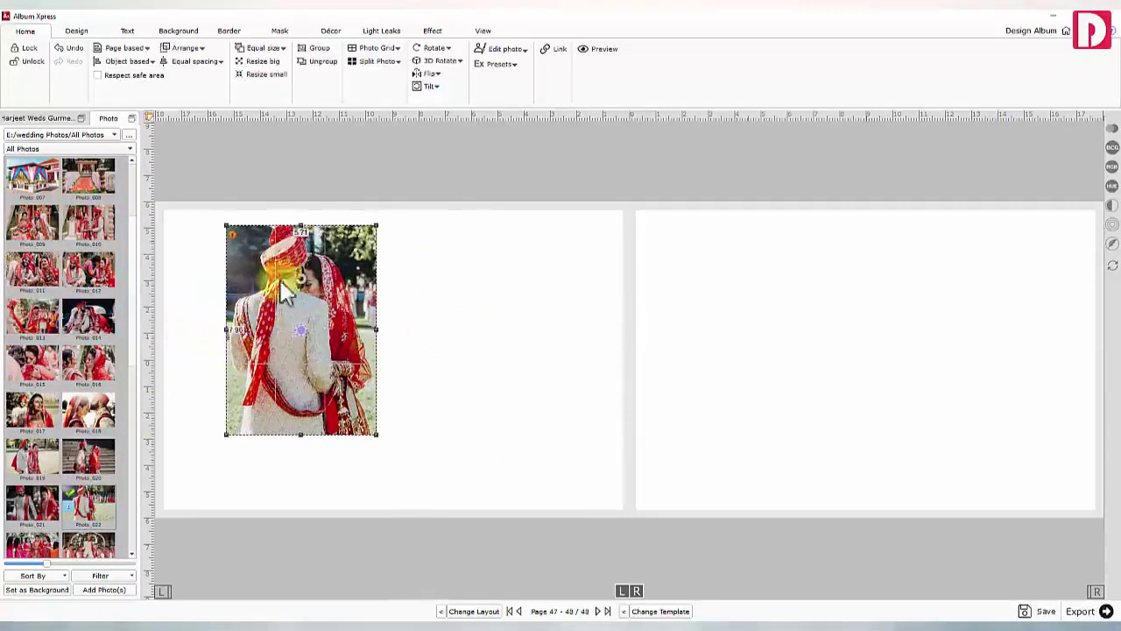
click(298, 235)
text(6)
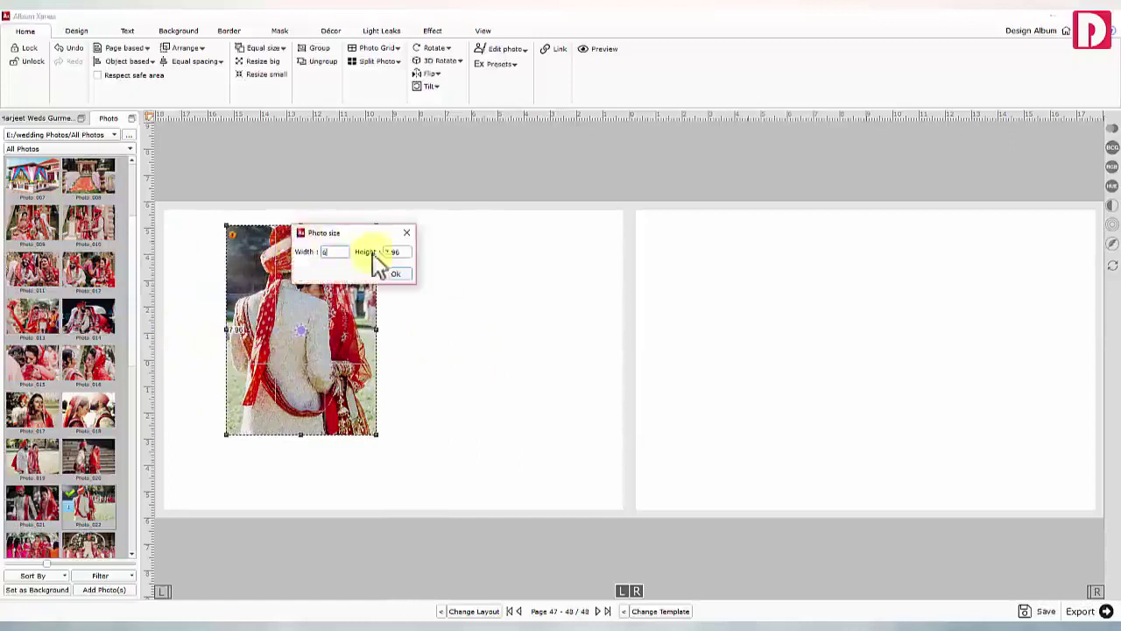
drag(400, 251, 375, 252)
text(8)
click(396, 280)
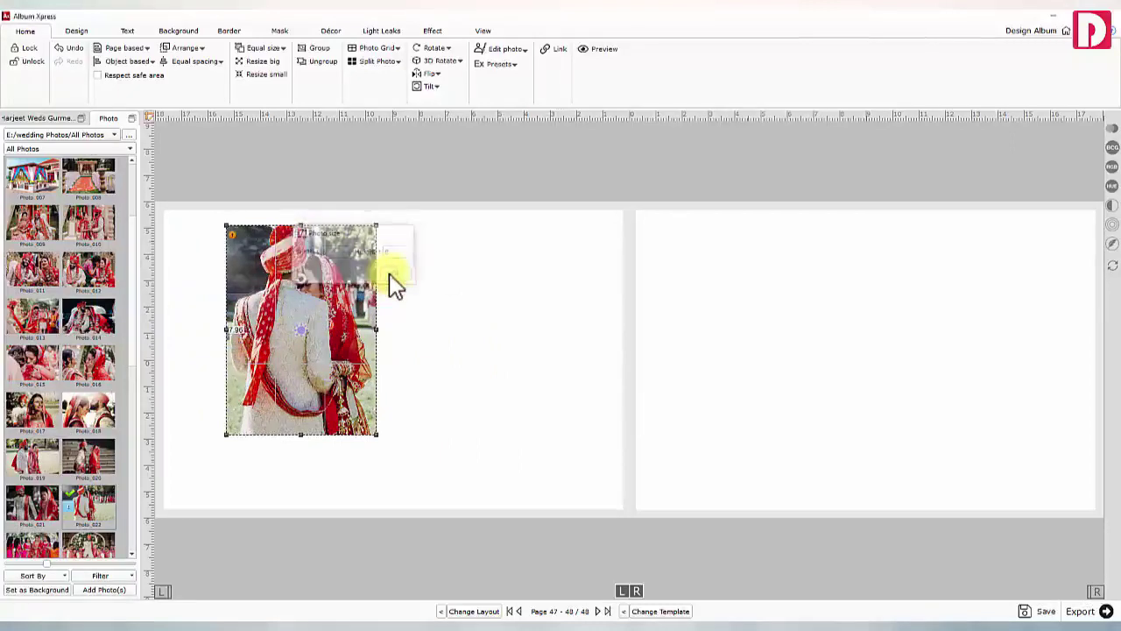
- Enlarge the photo frame to nearly full page height, about 7.89 × 11.23 inches, and zoom the picture inside it
drag(363, 338, 290, 330)
drag(326, 422, 288, 517)
scroll(270, 357, up, 5)
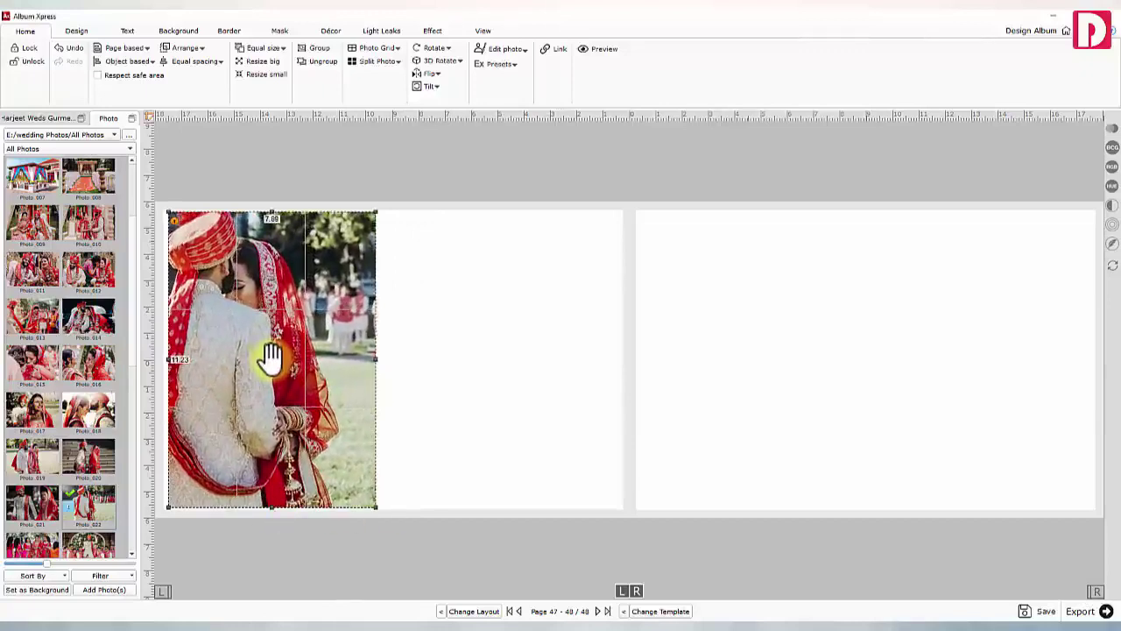
- Reposition the picture inside its frame so that both the groom and the bride are fully framed
drag(269, 357, 307, 351)
drag(313, 359, 317, 366)
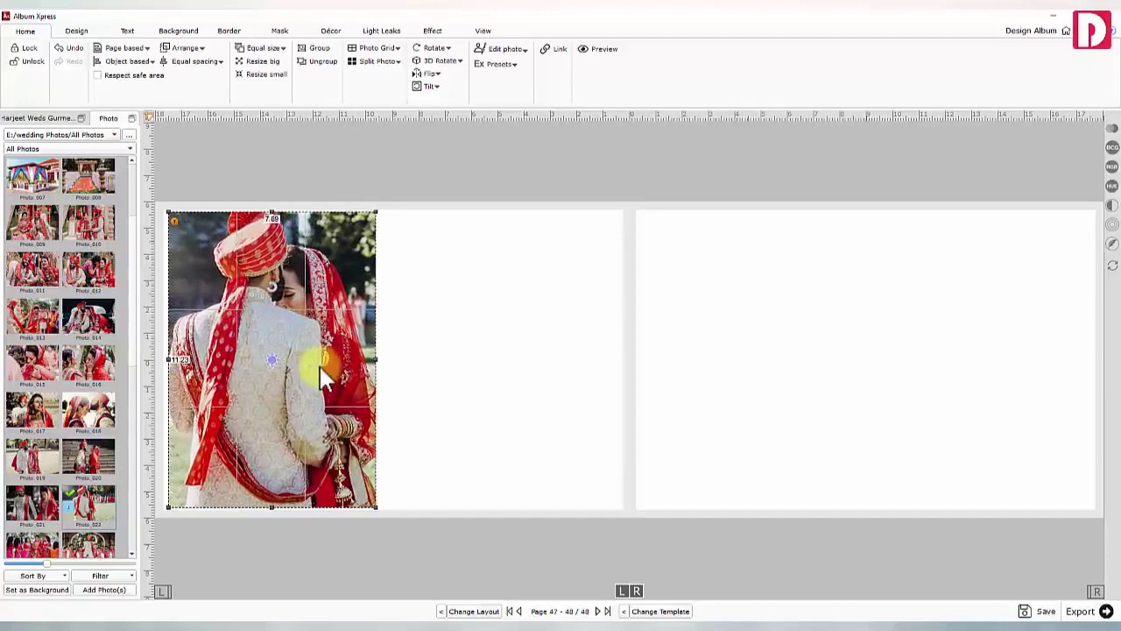
drag(319, 366, 321, 356)
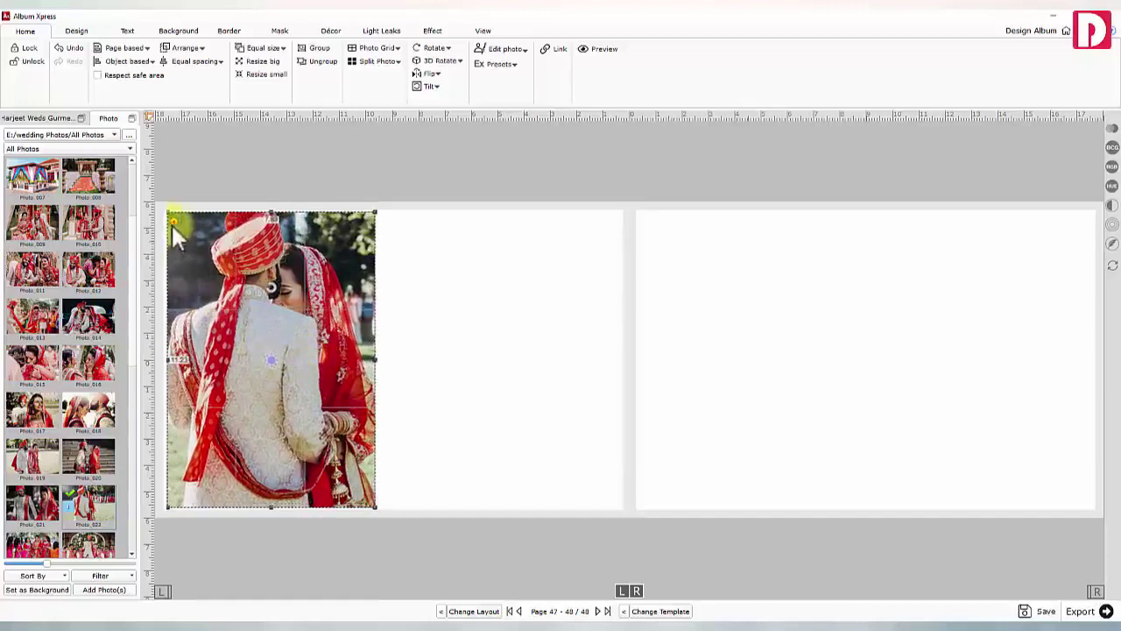
drag(172, 224, 174, 222)
drag(313, 357, 319, 364)
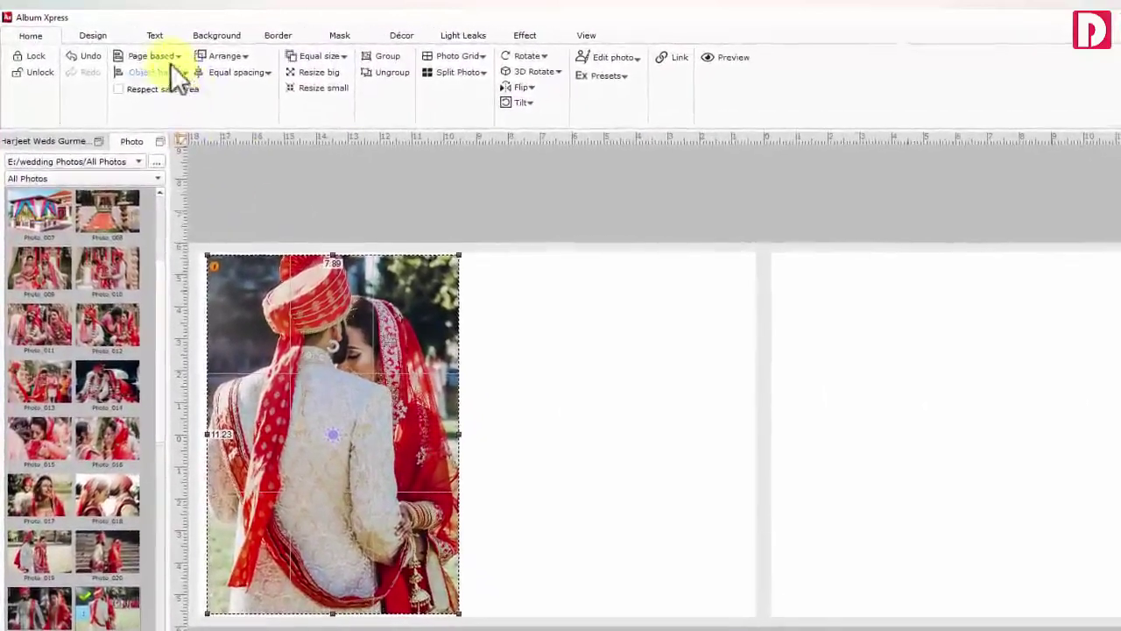
- Align the large photo to the center left of the page and deselect it
click(164, 56)
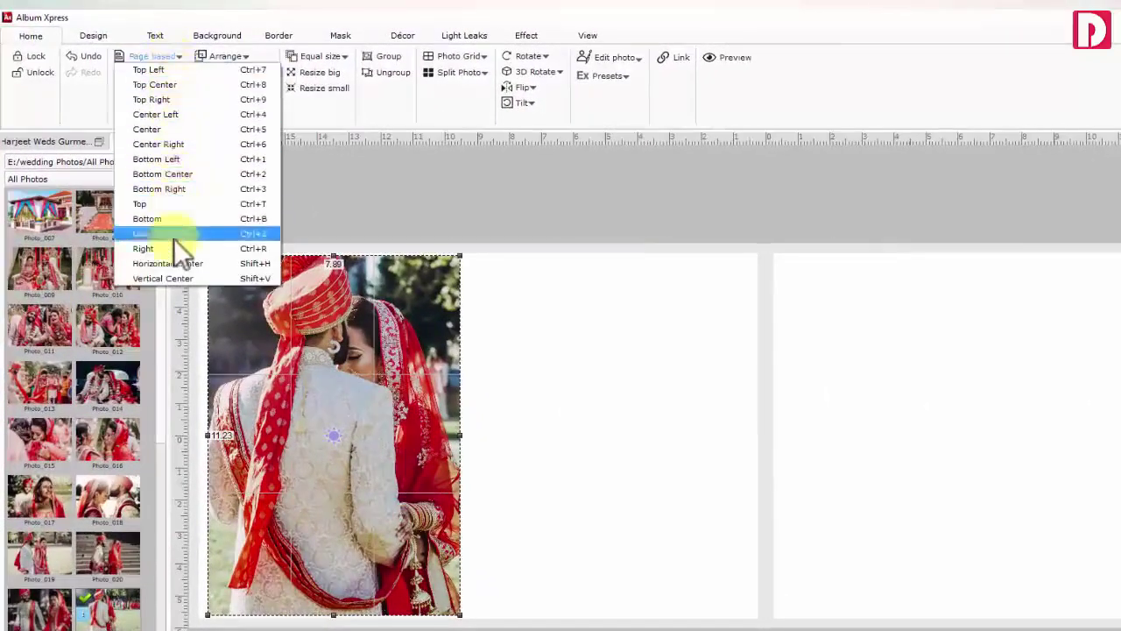
click(188, 115)
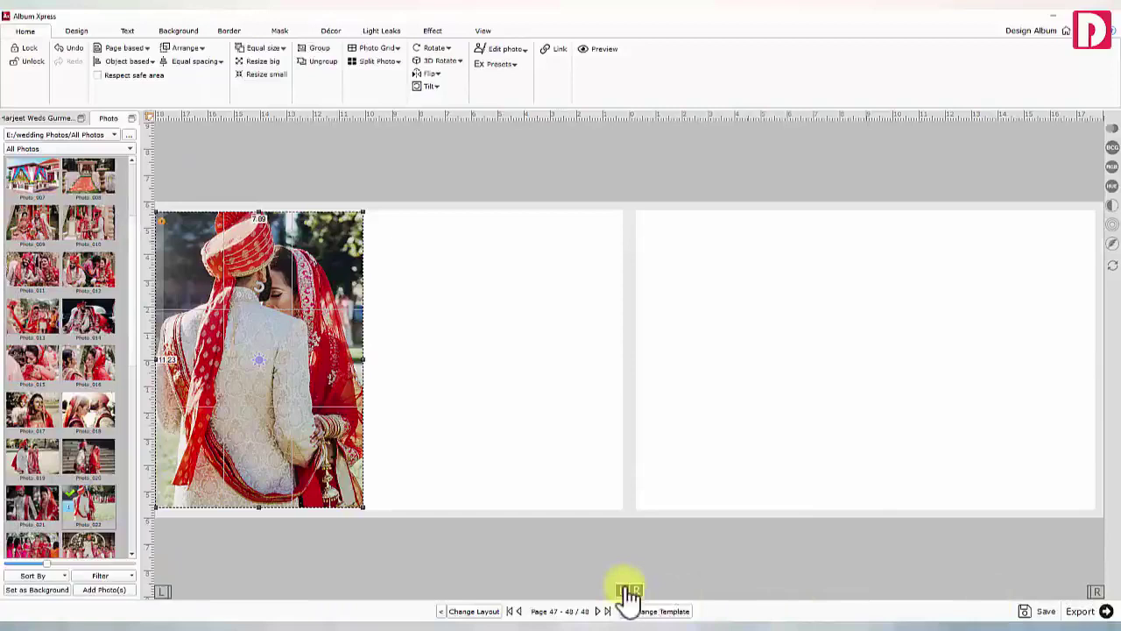
click(433, 457)
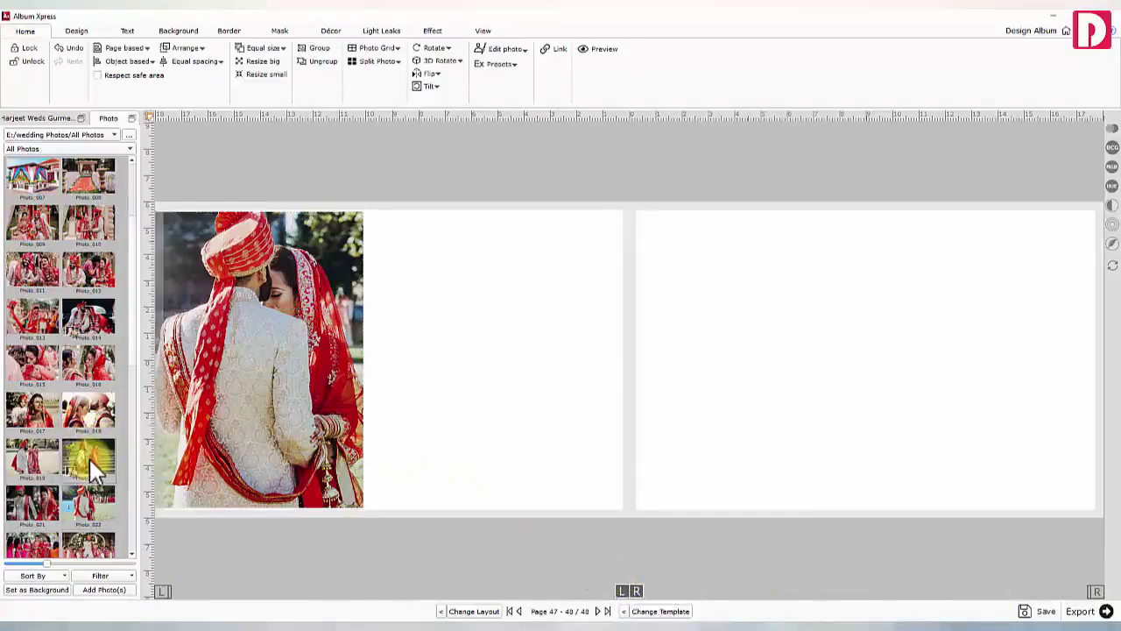
- Add Photo_019, Photo_020 and Photo_037 together to the page 47-48 spread
ctrl+click(39, 460)
scroll(41, 463, down, 5)
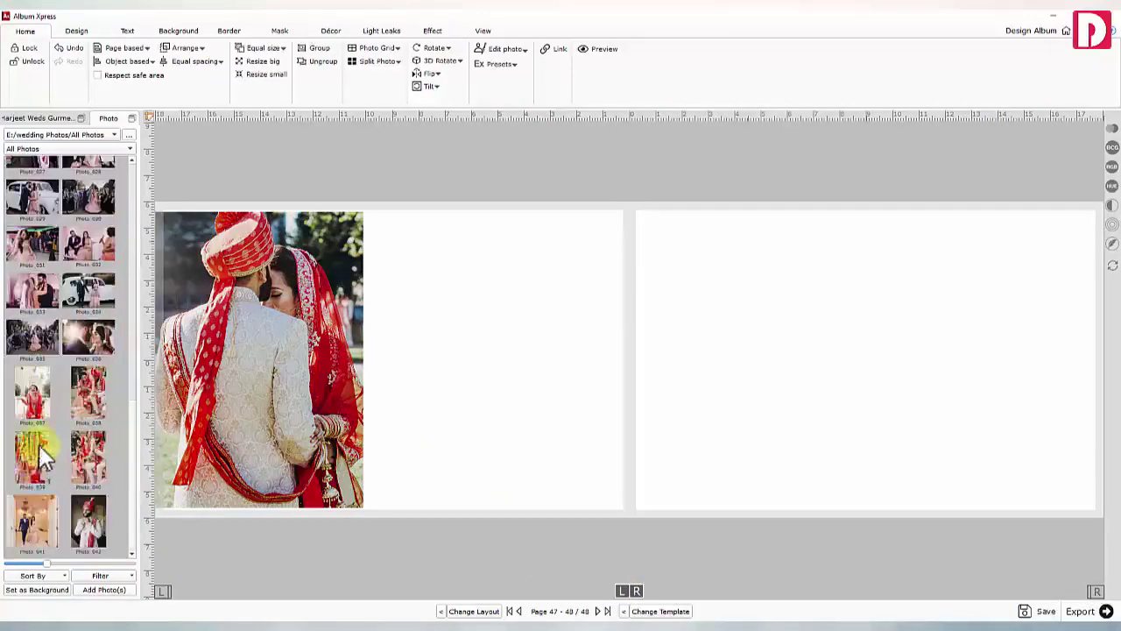
ctrl+click(30, 410)
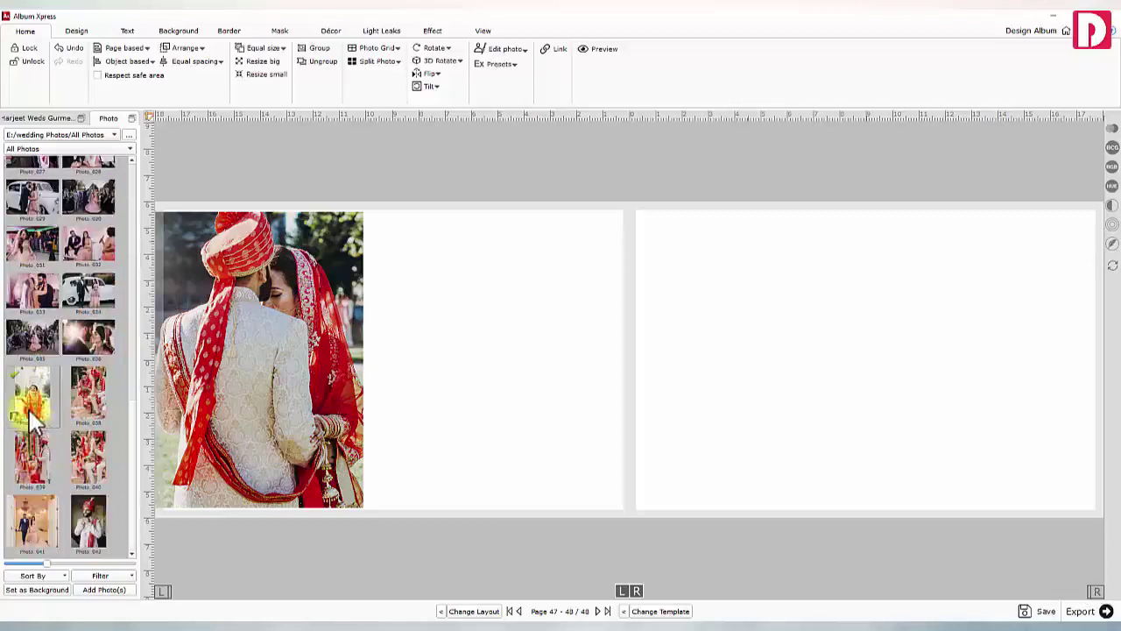
click(101, 589)
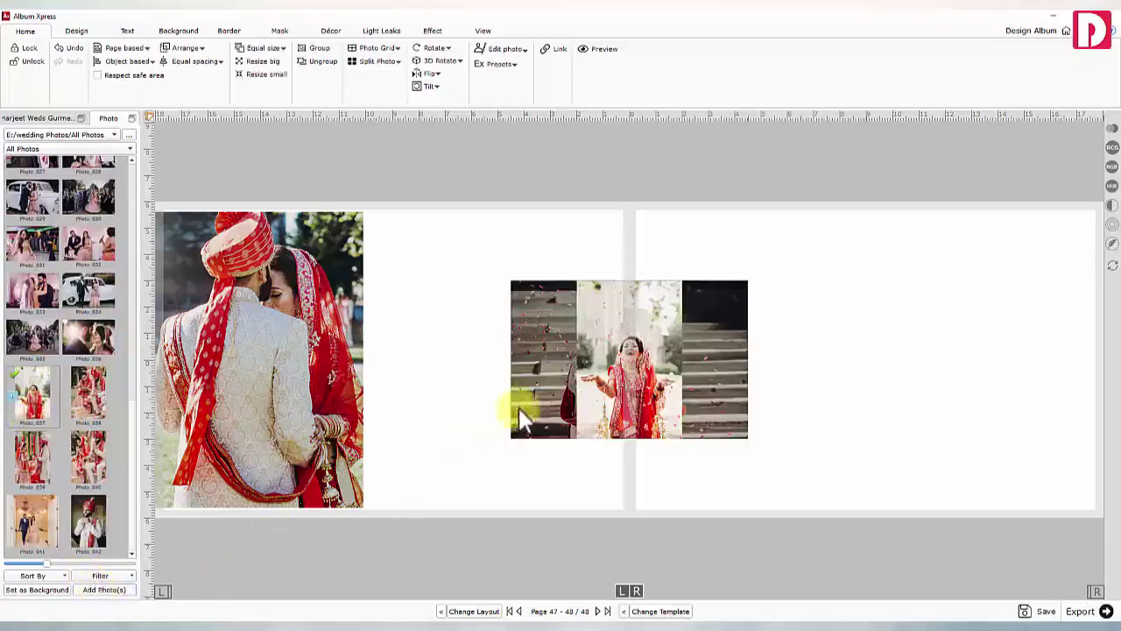
- Arrange the three added photos beside the large one, with the bride's portrait next to the two stacked landscape photos
click(607, 391)
drag(606, 391, 450, 386)
click(661, 400)
- Create a photo grid of 2 rows and 2 columns with 30 spacing from the three smaller photos
drag(736, 427, 448, 255)
click(456, 54)
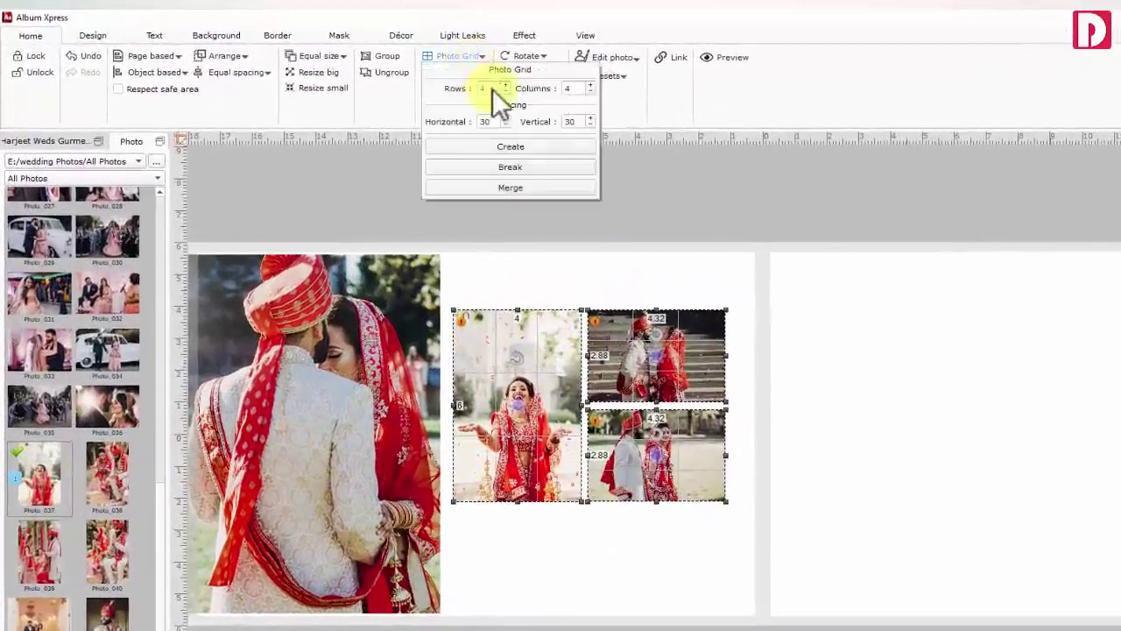
text(2)
click(567, 88)
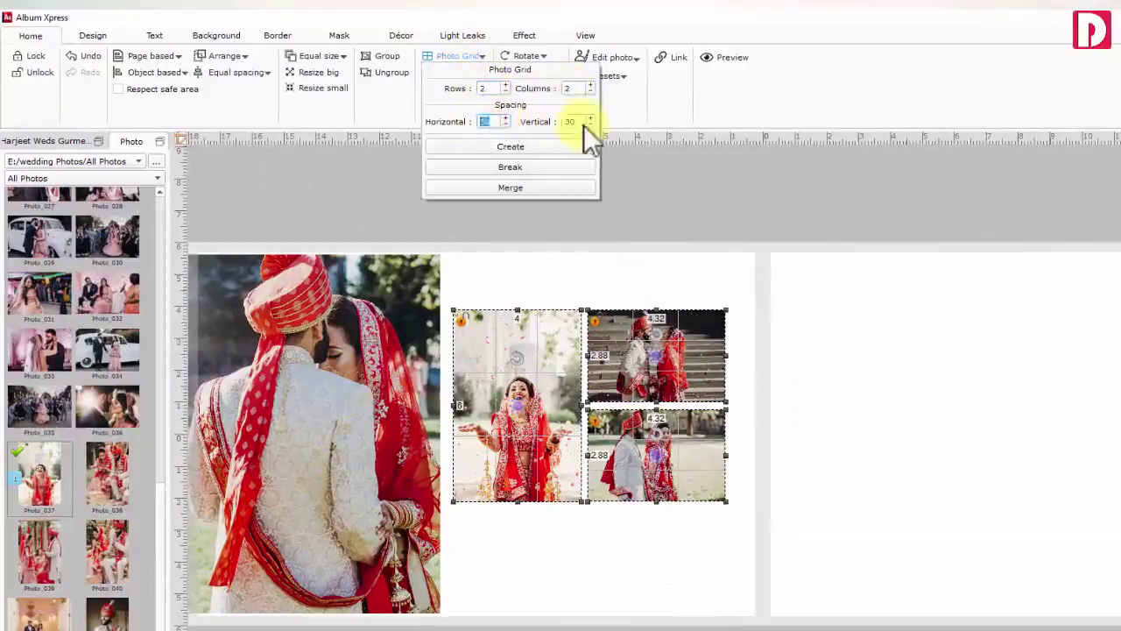
click(523, 146)
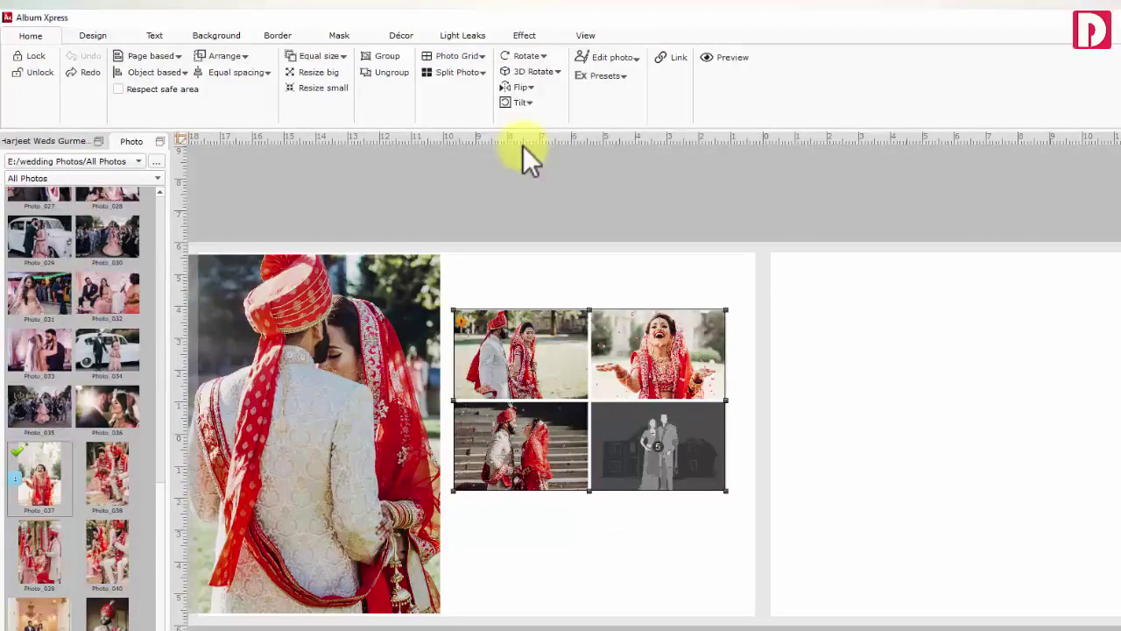
- Enlarge the photo grid and position it to fill the space beside the large couple photo
drag(723, 490, 788, 585)
drag(603, 506, 623, 594)
drag(628, 524, 625, 512)
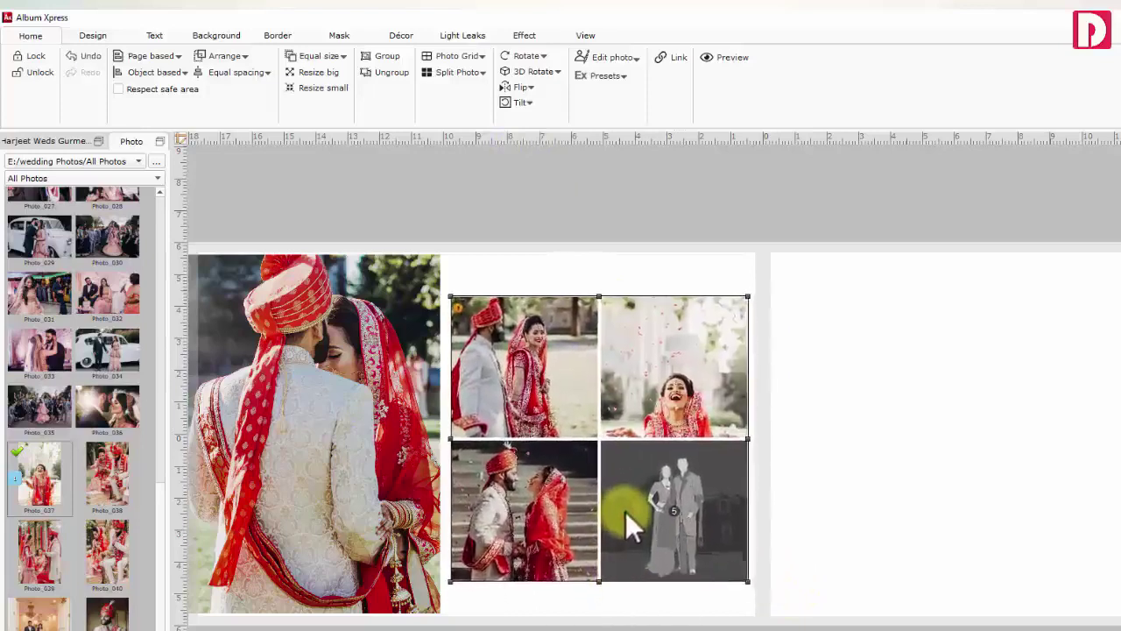
- Merge the bride's grid cell with the empty cell below it and reposition her picture to frame her fully
ctrl+click(626, 357)
click(454, 58)
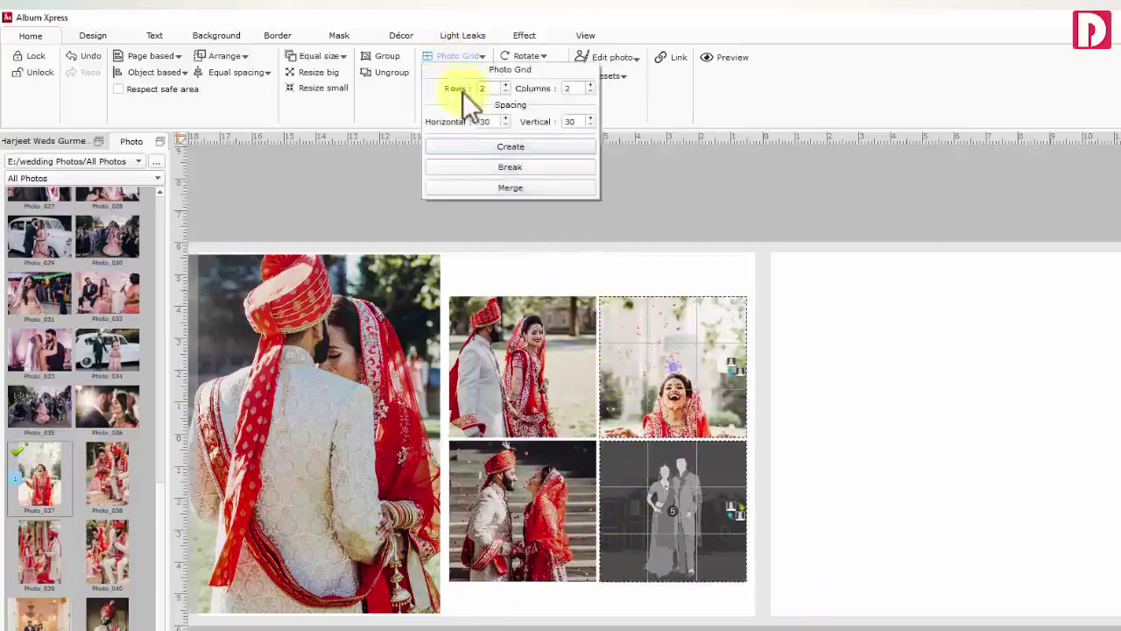
click(503, 187)
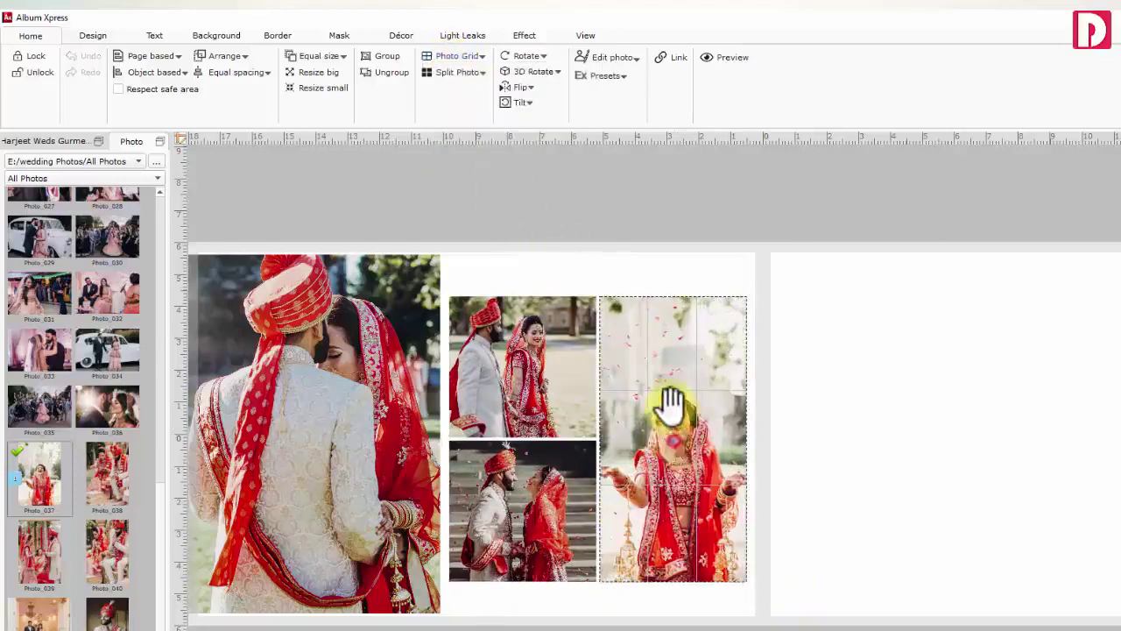
drag(671, 406, 668, 368)
click(626, 272)
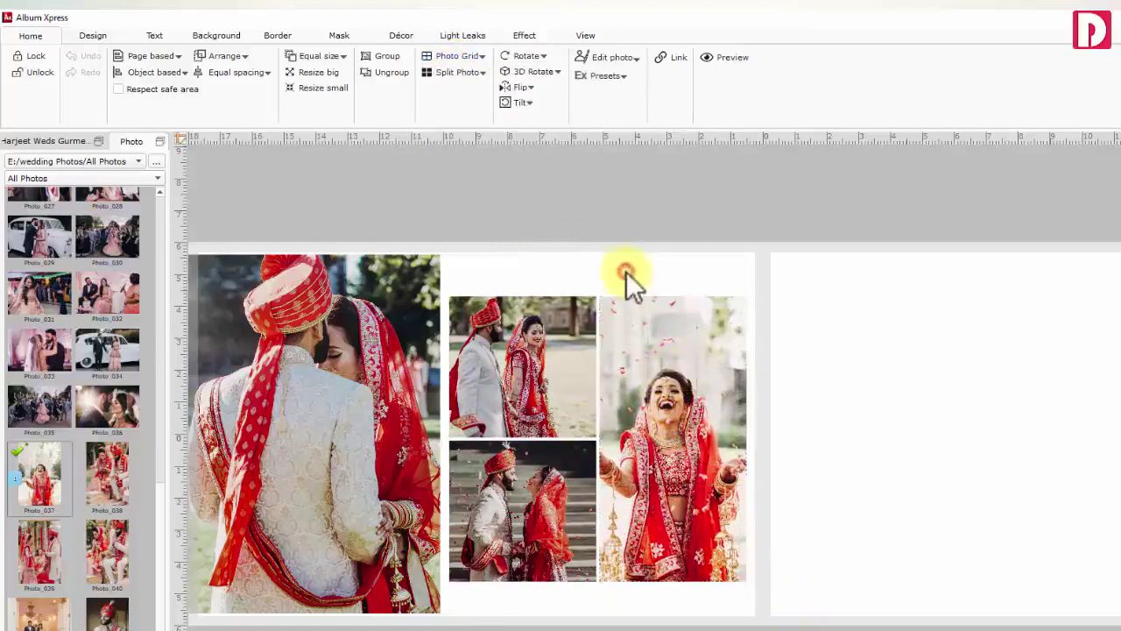
- Break the photo grid back into individually selectable photos
click(580, 321)
click(459, 56)
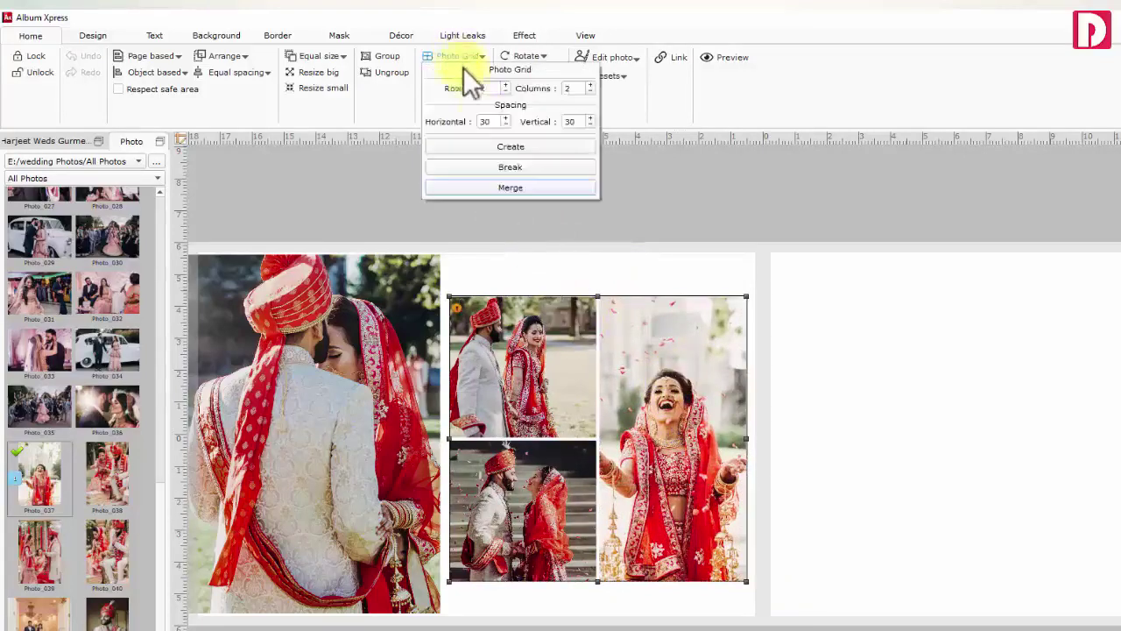
click(510, 167)
click(675, 318)
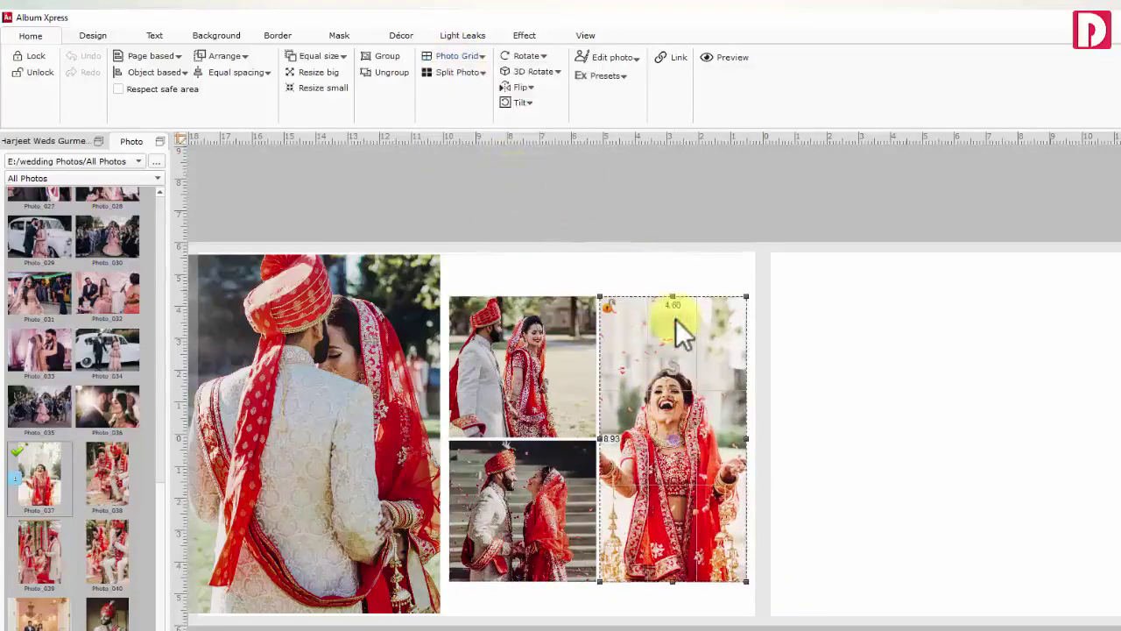
- Select all the photos on the spread, enlarge them slightly with Resize big, and shrink them with Resize small
drag(570, 275, 660, 466)
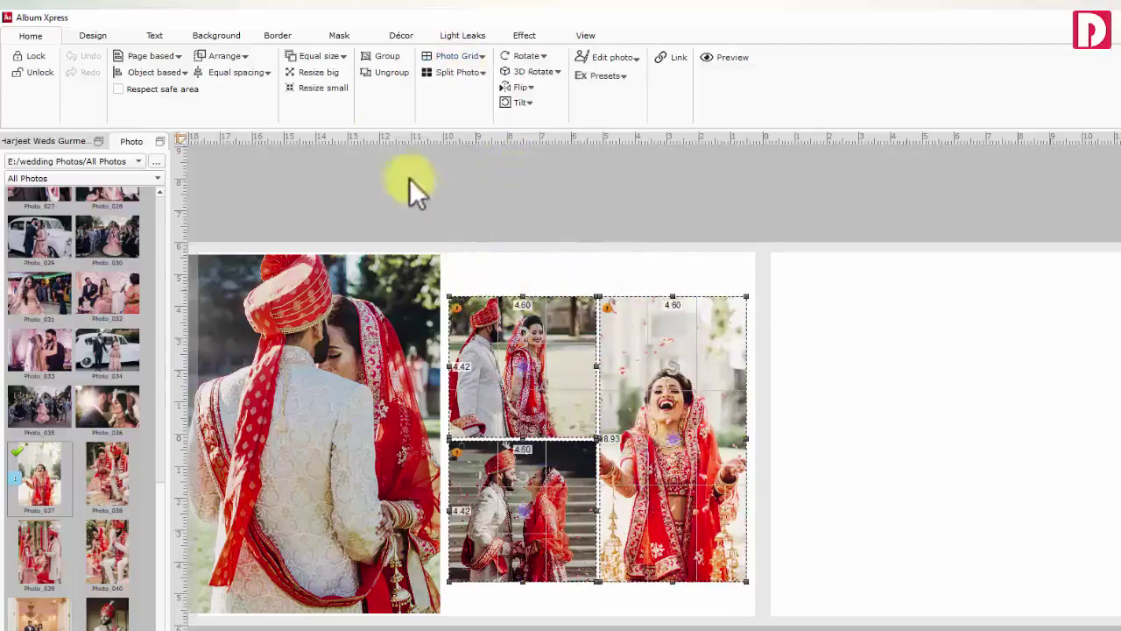
click(326, 73)
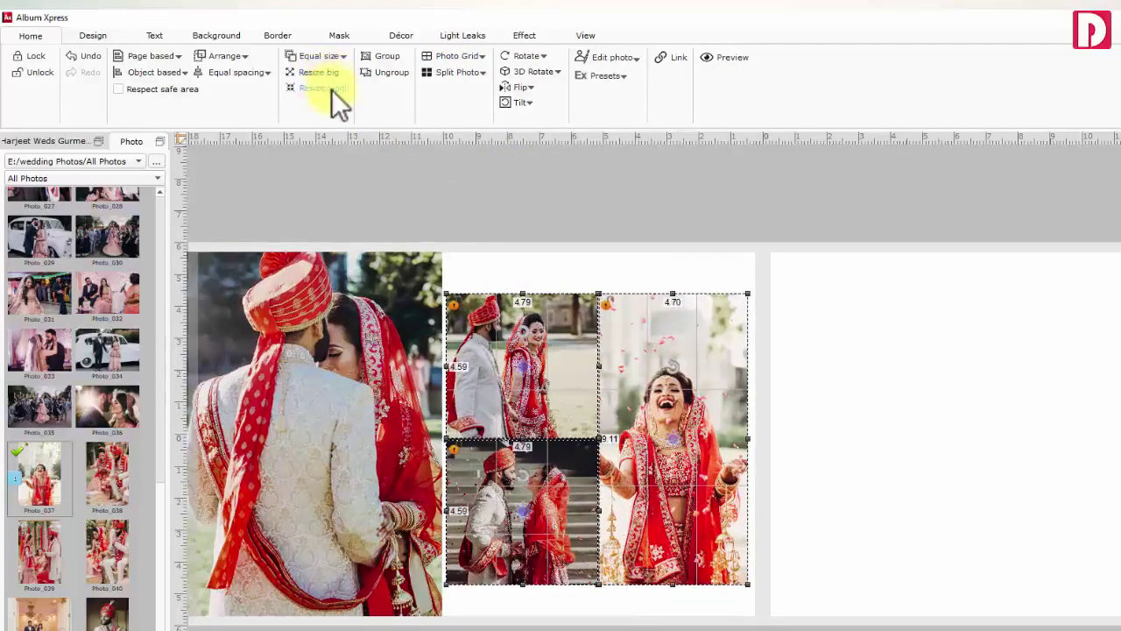
click(331, 90)
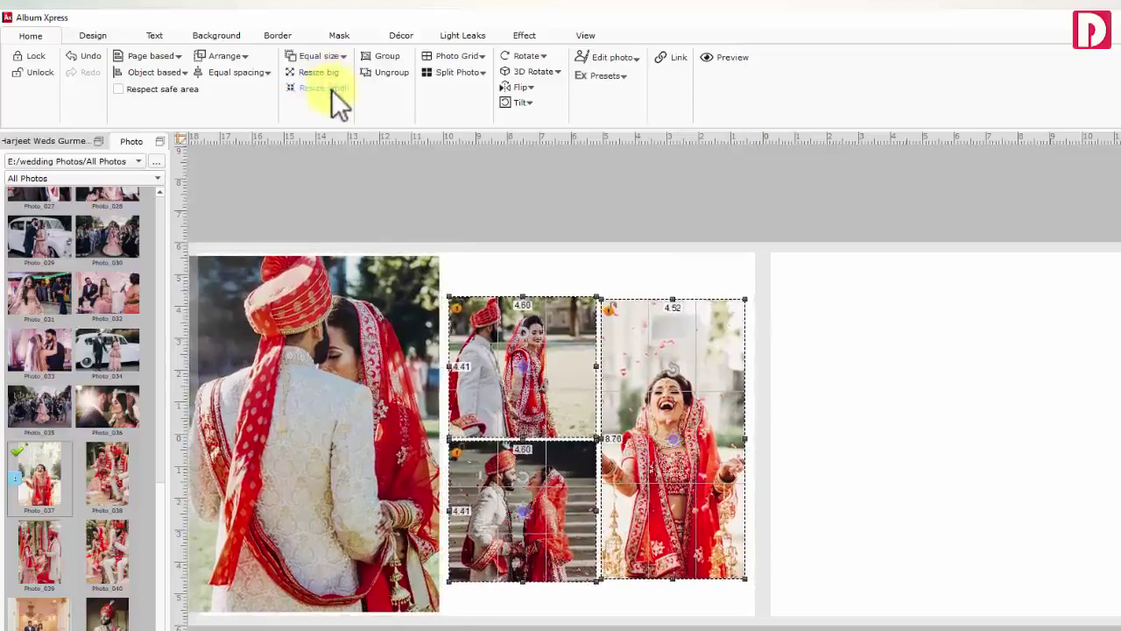
click(518, 260)
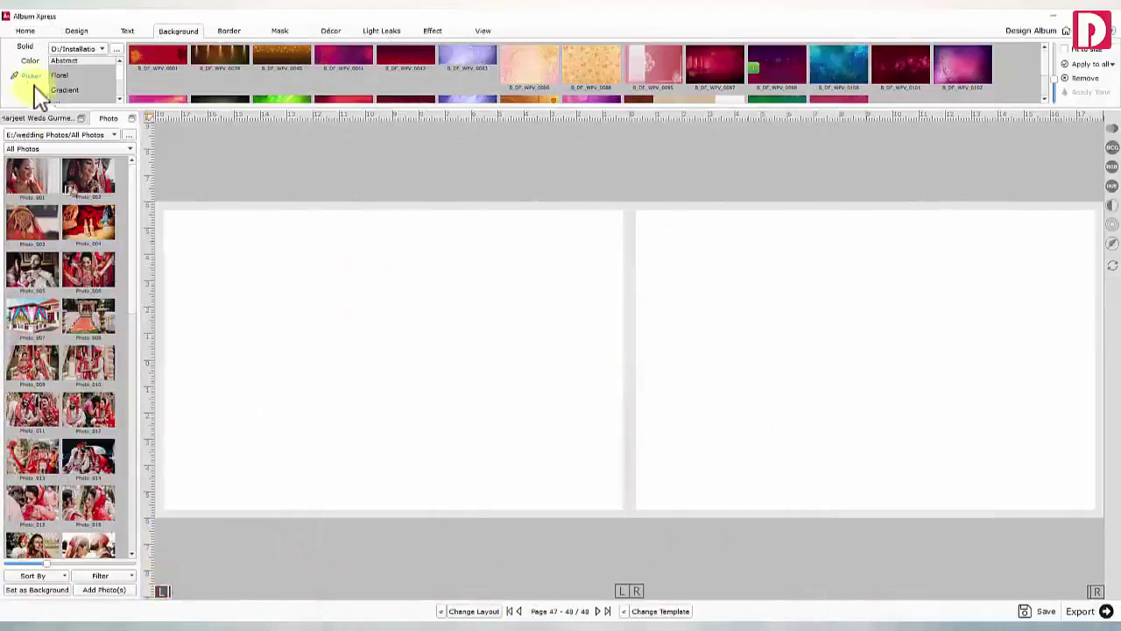
- Fill the left page's background with the solid dark grey #4a4a4a
click(30, 60)
click(695, 297)
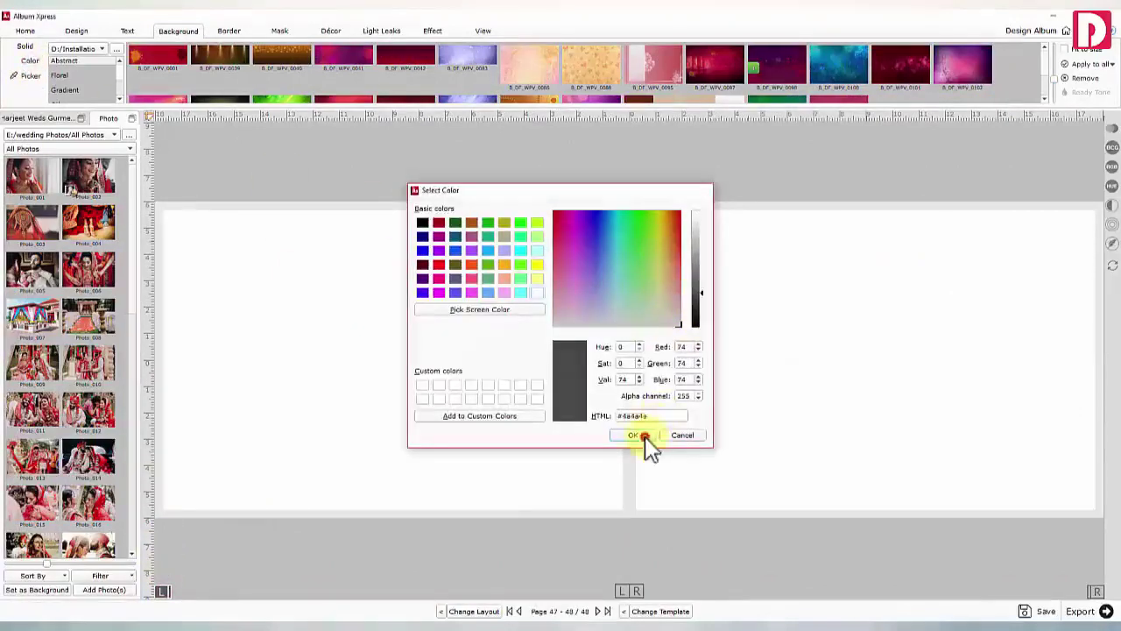
click(645, 437)
click(313, 234)
- Apply the solid dark grey #4a4a4a background to both pages of the spread
click(32, 60)
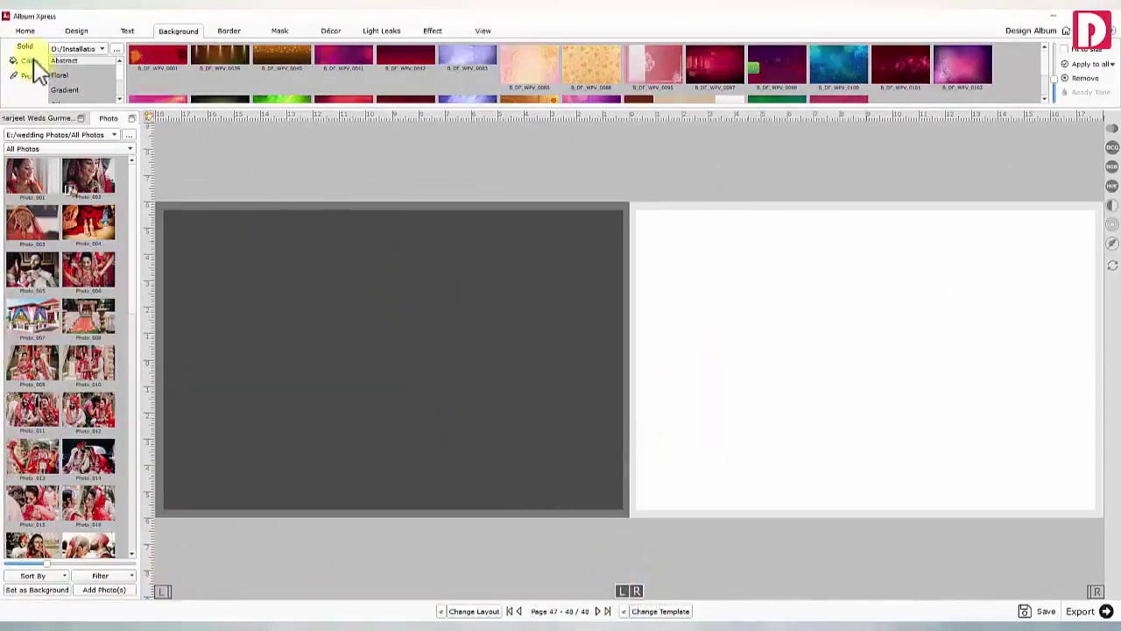
click(632, 436)
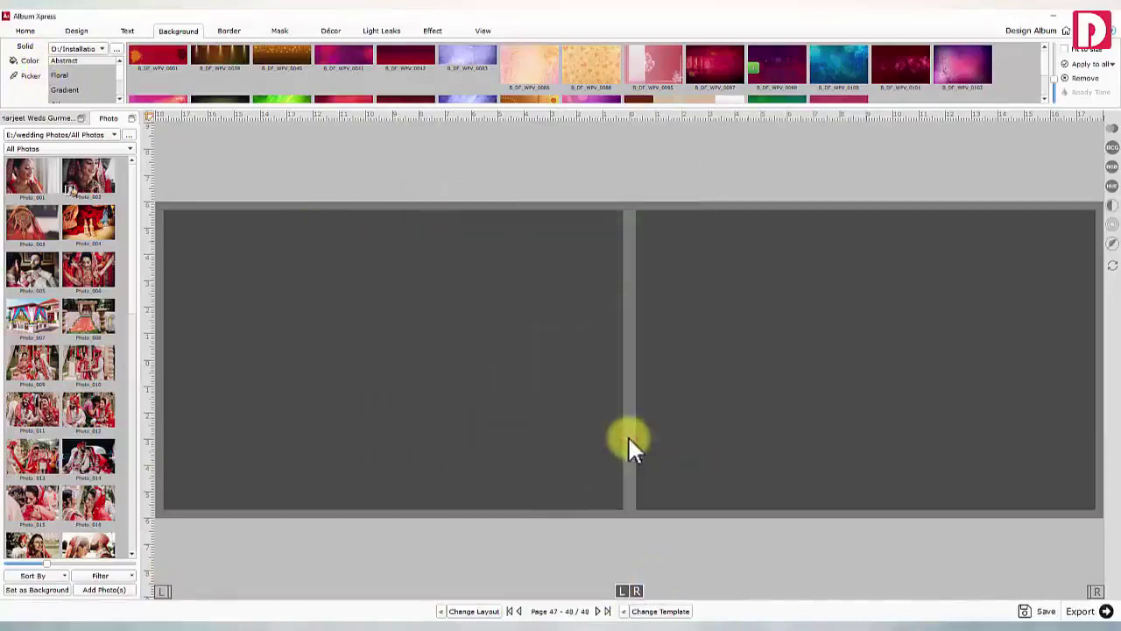
click(428, 313)
- Set the group photo Photo_025 as the background of the whole 47-48 spread
scroll(87, 415, down, 3)
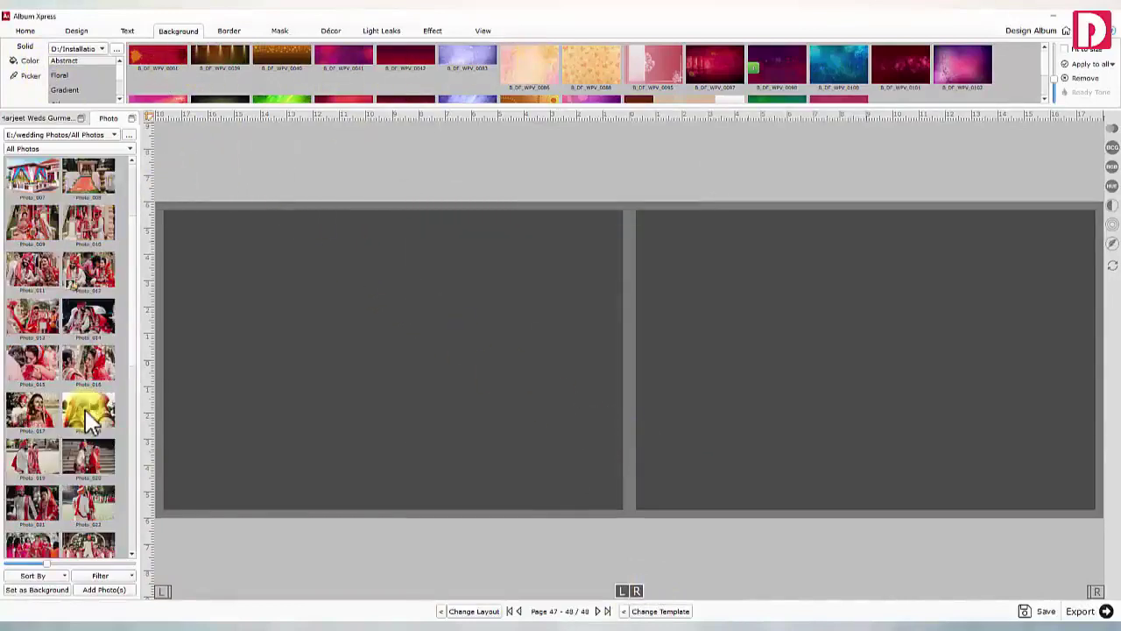
scroll(88, 416, down, 3)
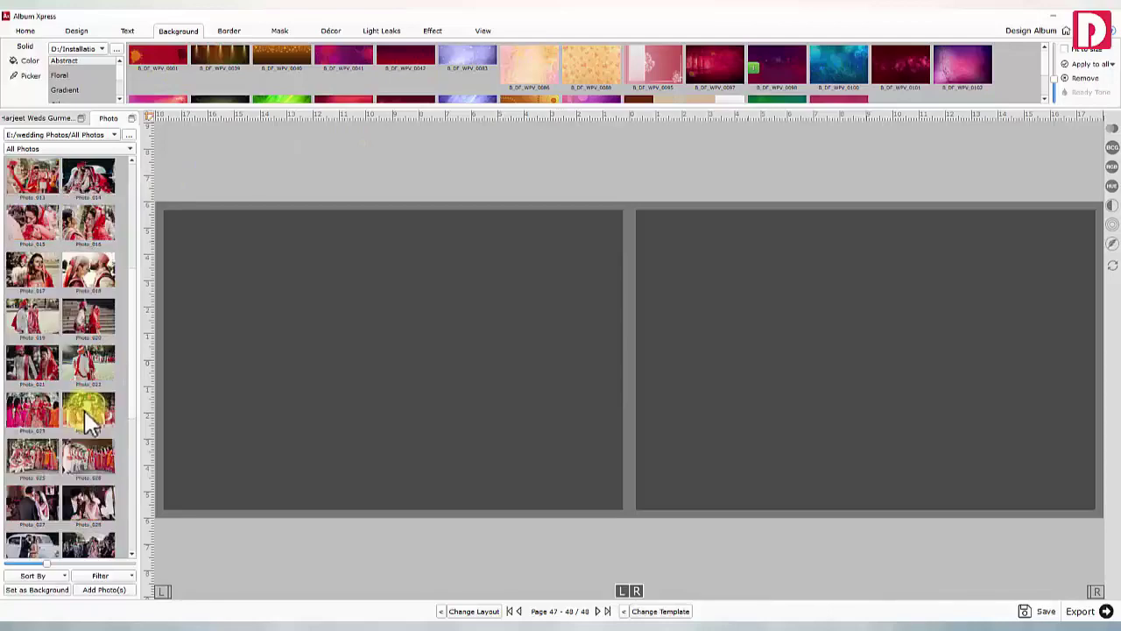
click(44, 449)
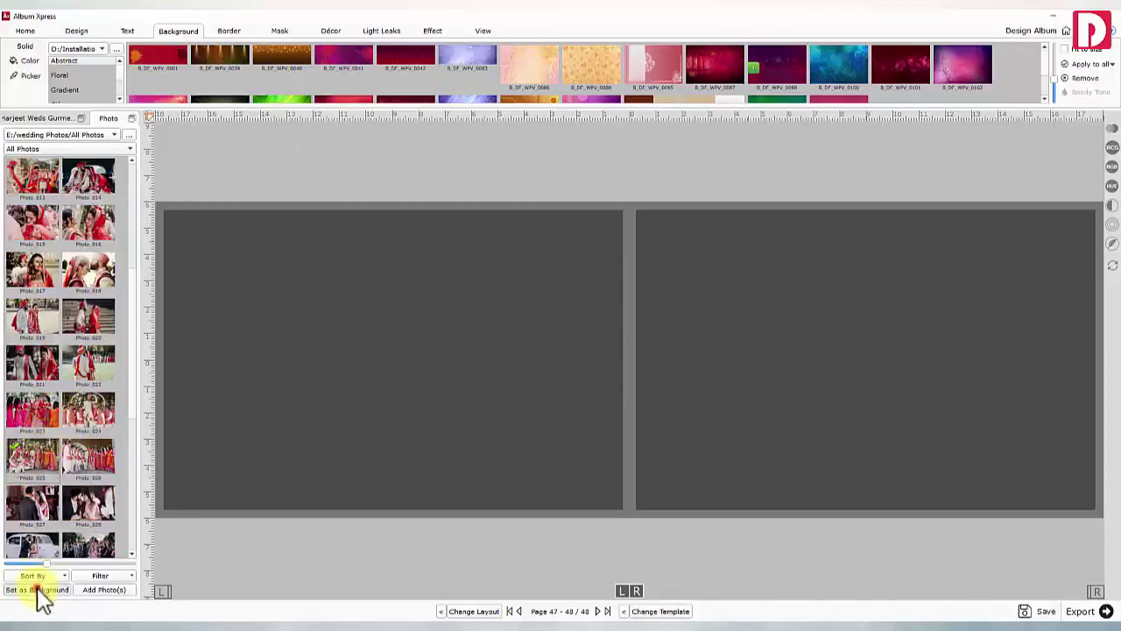
click(40, 590)
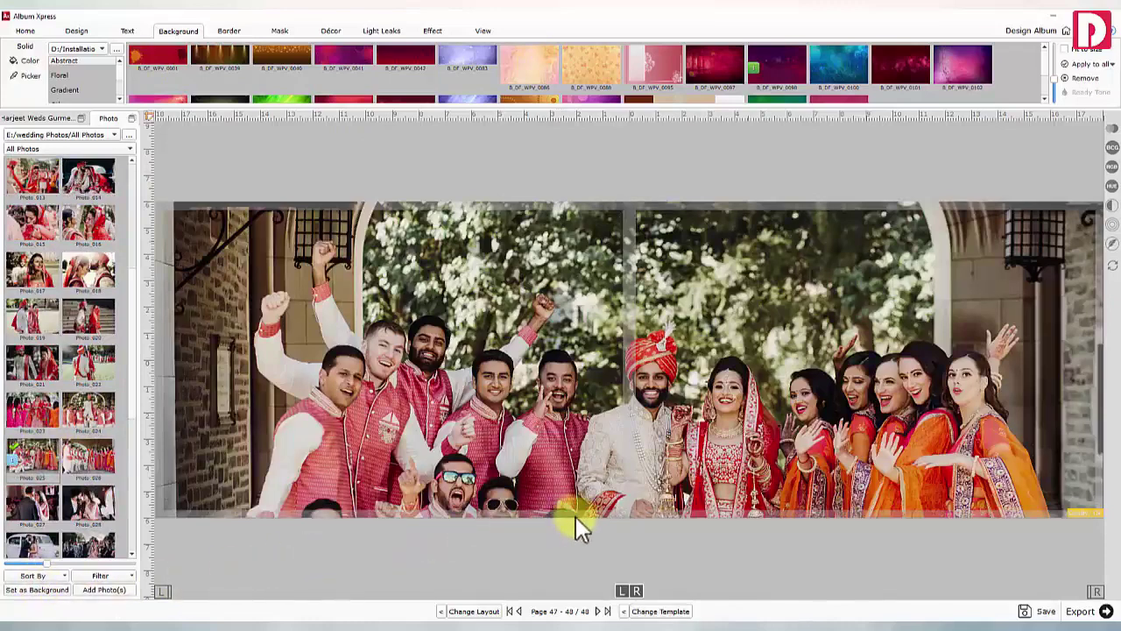
- Shift the background picture upward so the seated groomsmen and the couple's outfits are framed
click(635, 430)
drag(636, 393, 619, 347)
click(617, 538)
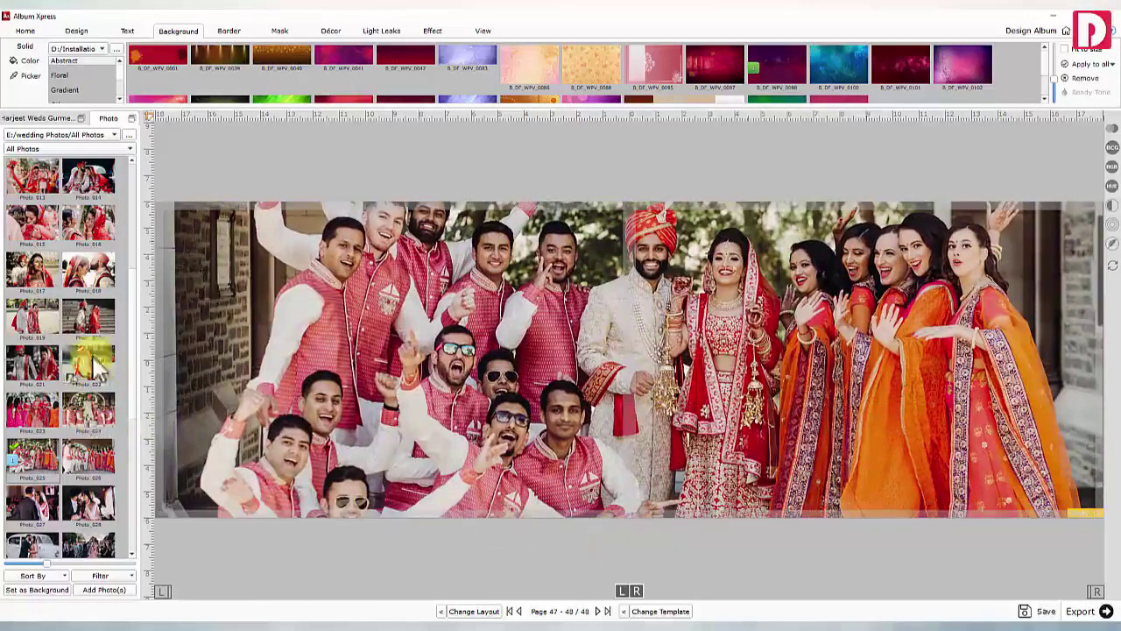
- Add Photo_019 and Photo_020 to the spread, and shrink Photo_020 to about 5.77 x 3.85 on the right page
drag(48, 328, 533, 459)
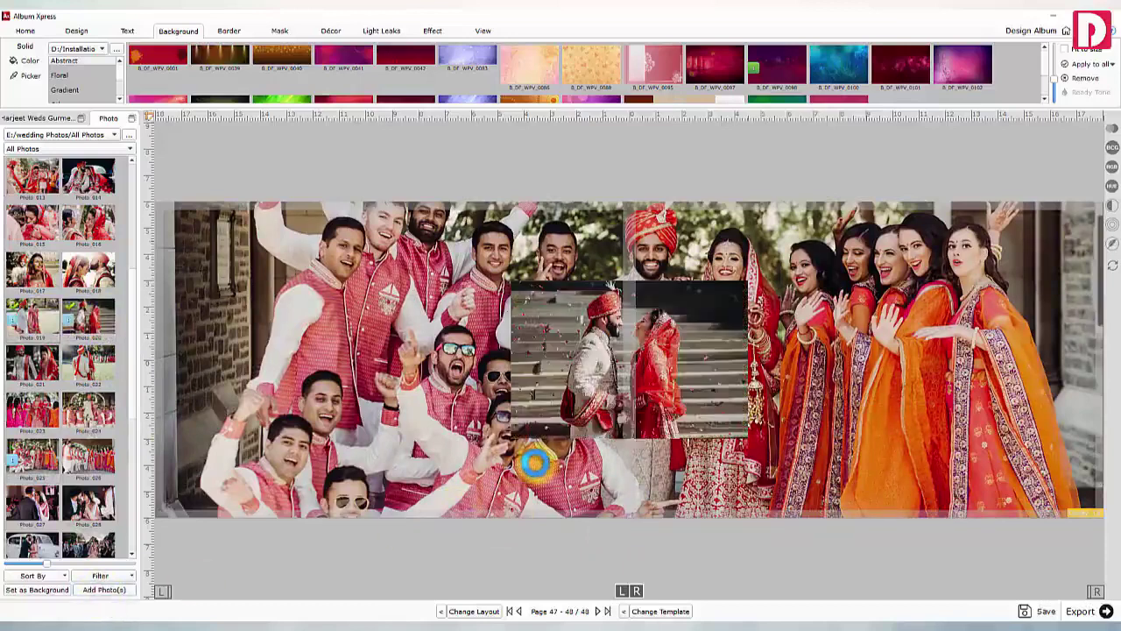
click(650, 407)
drag(649, 405, 832, 465)
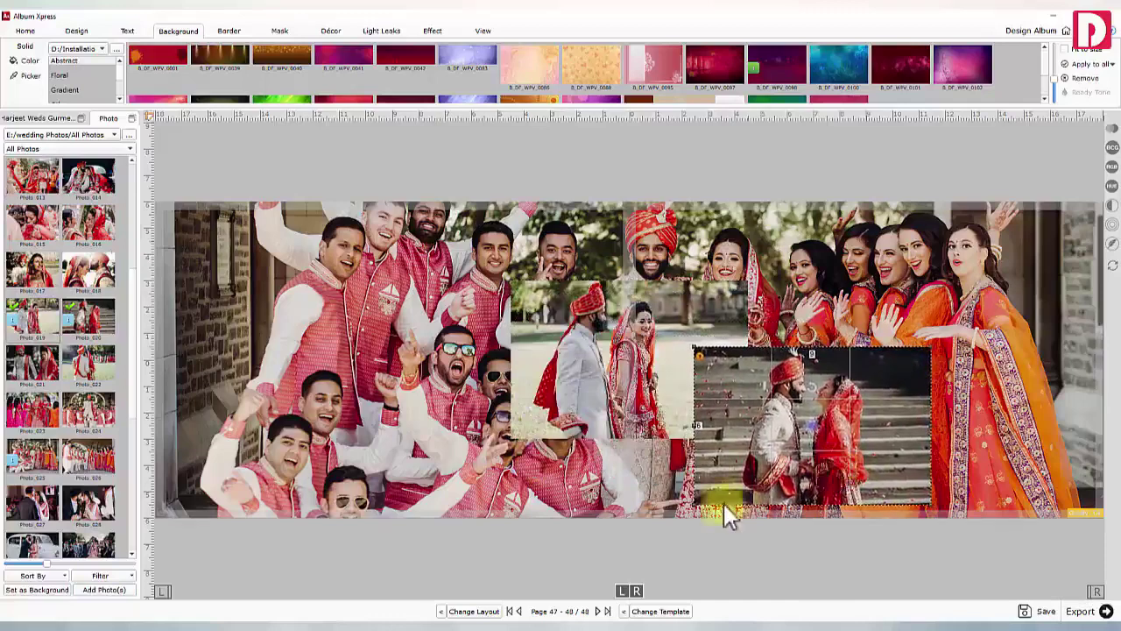
drag(691, 506, 742, 472)
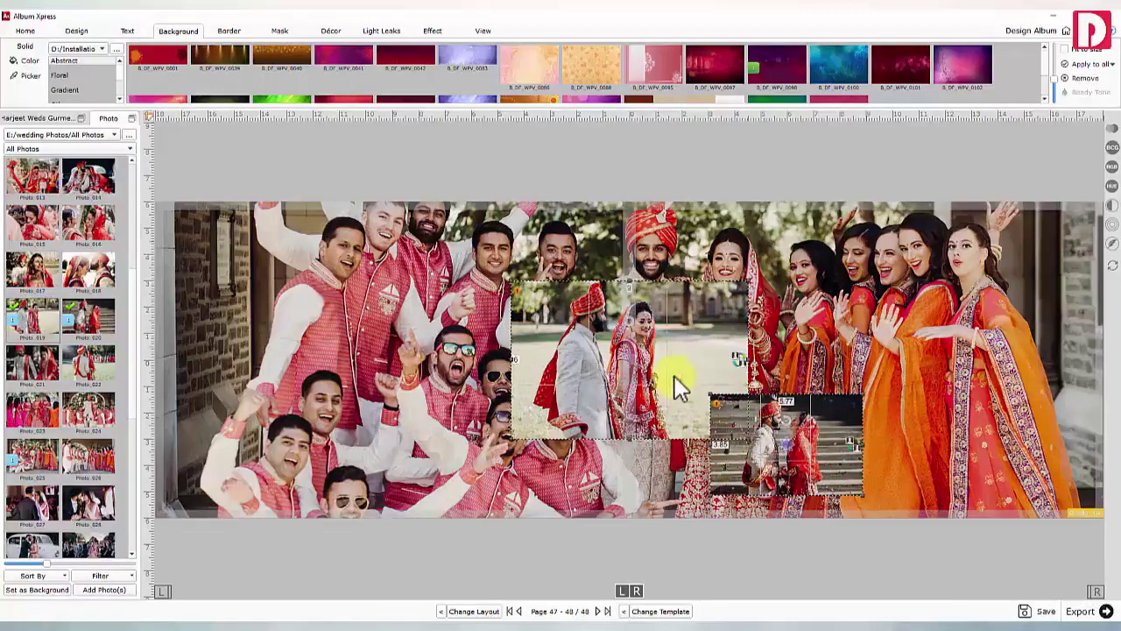
- Make Photo_019 the same size as Photo_020 and place the two side by side along the right page's lower edge
click(42, 33)
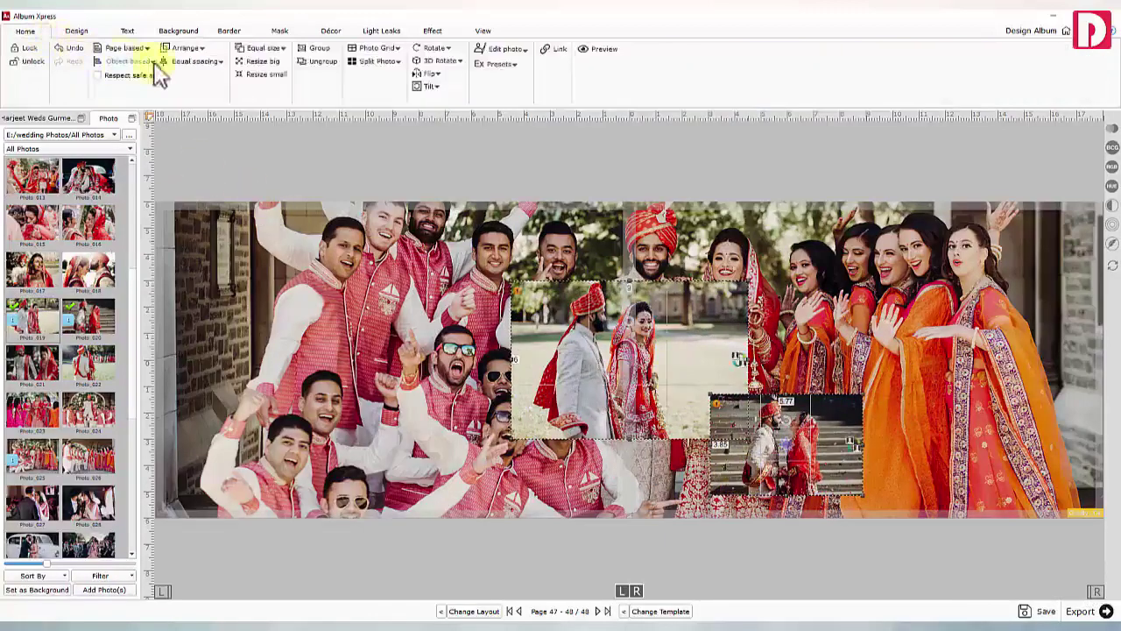
click(279, 48)
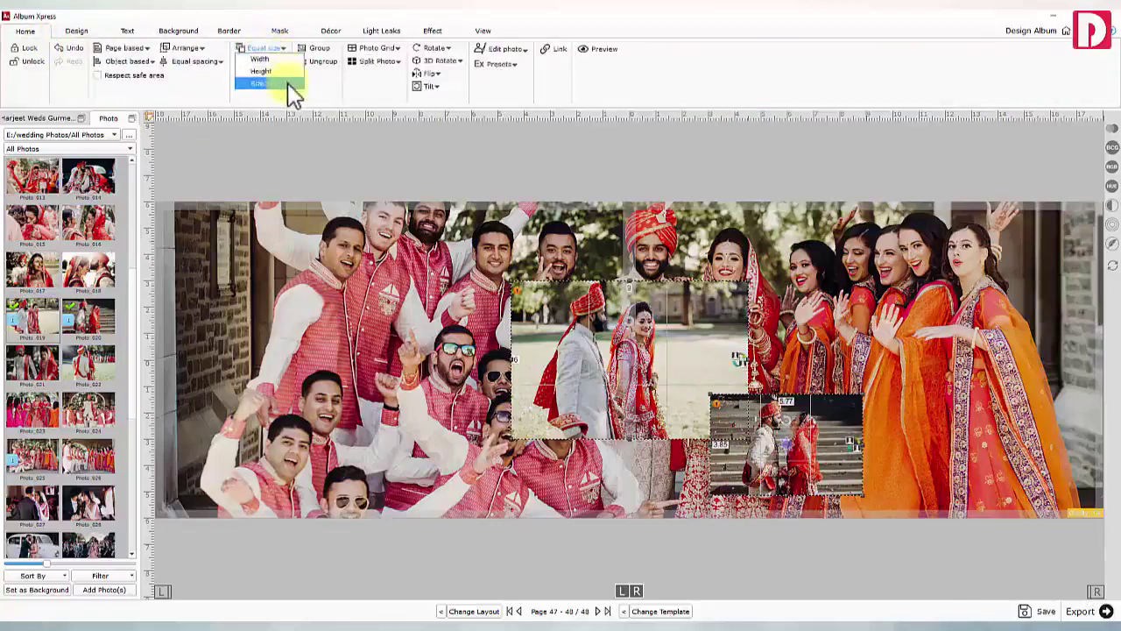
click(289, 84)
drag(776, 462, 978, 468)
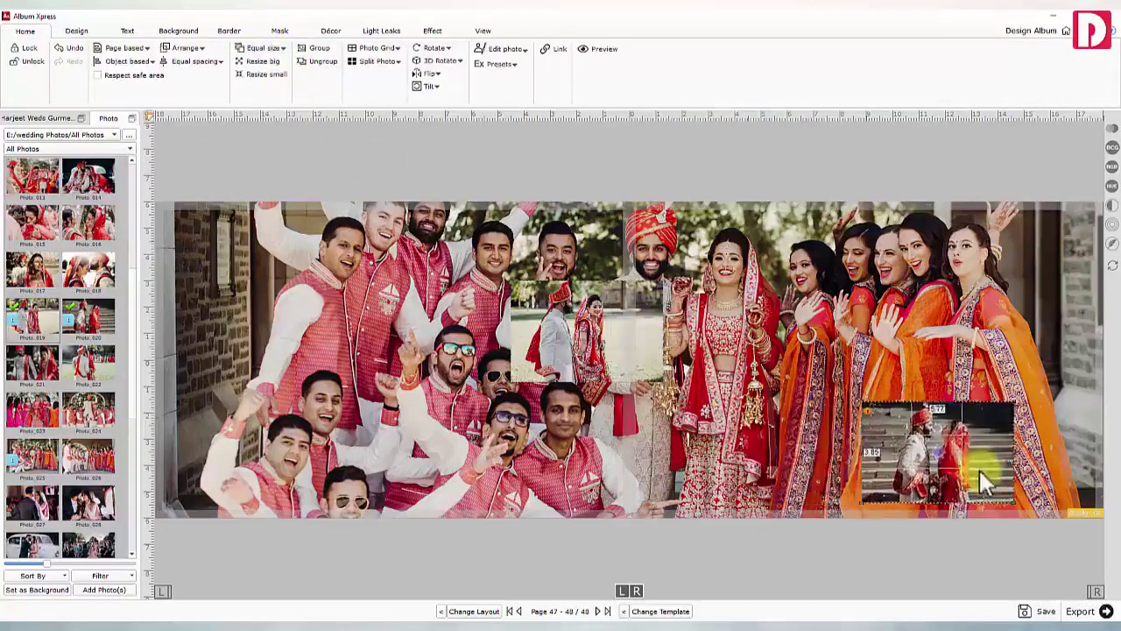
drag(634, 339, 830, 473)
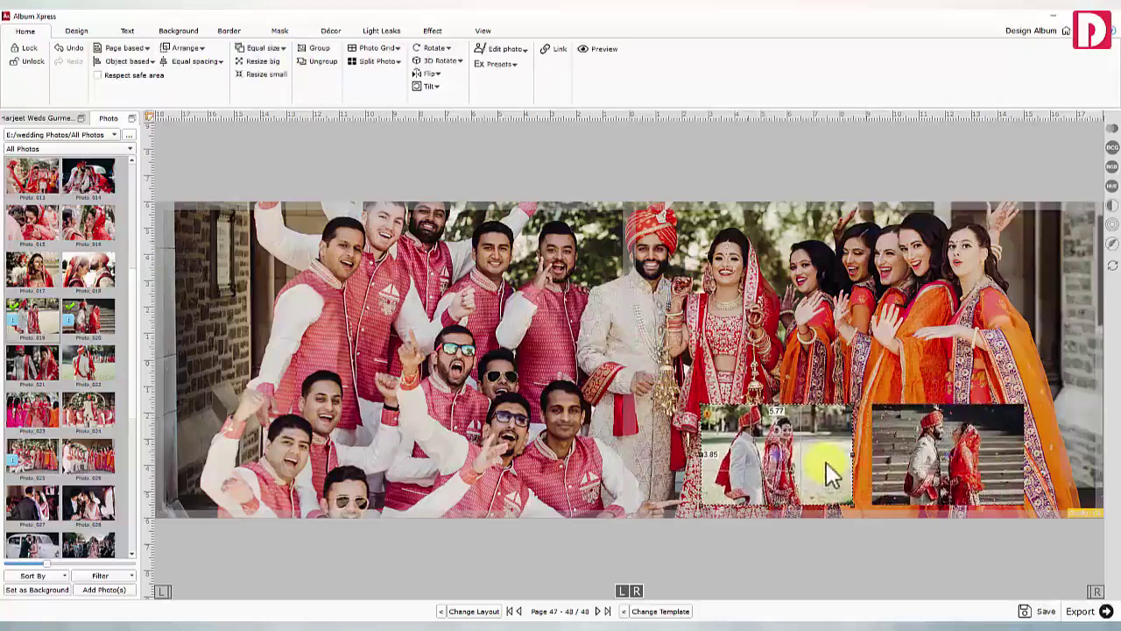
- Group the two small photos, then enlarge the group and shift it toward the right page's lower outer corner
shift+click(889, 457)
click(319, 48)
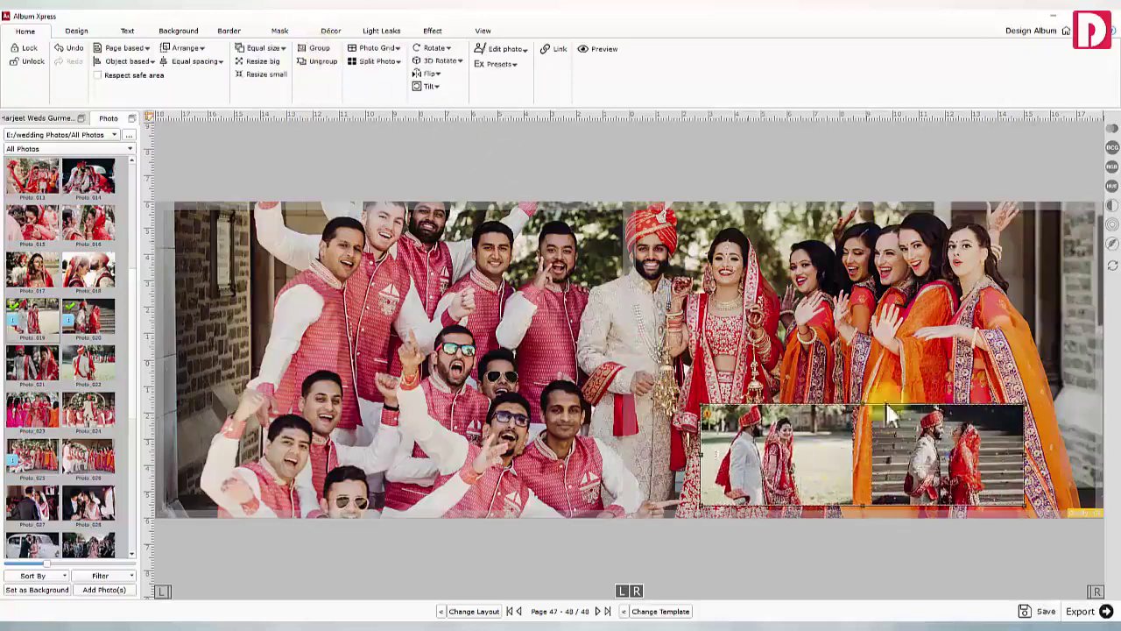
drag(1024, 403, 1068, 393)
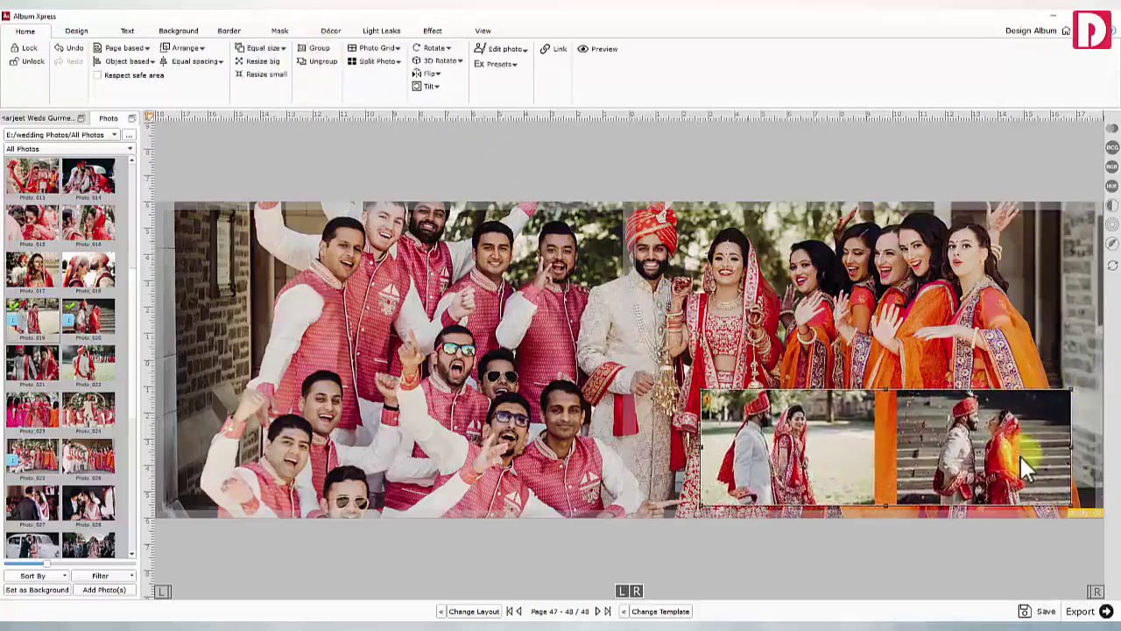
drag(1020, 453, 1028, 456)
- Ungroup the two small photos and select the one of the couple on the lawn
click(315, 62)
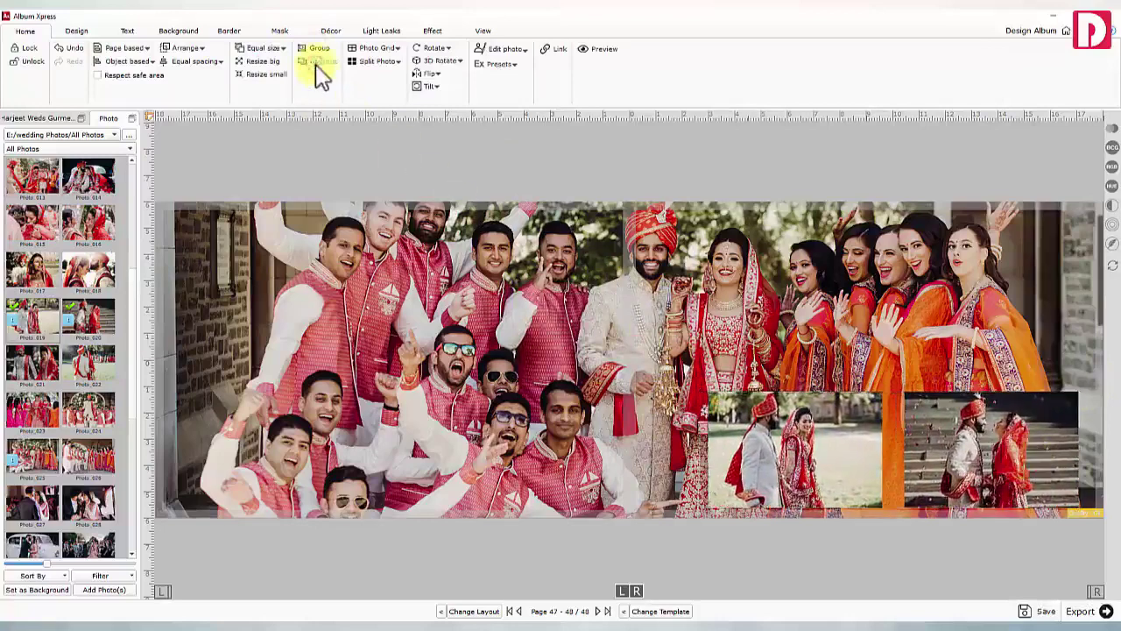
click(863, 470)
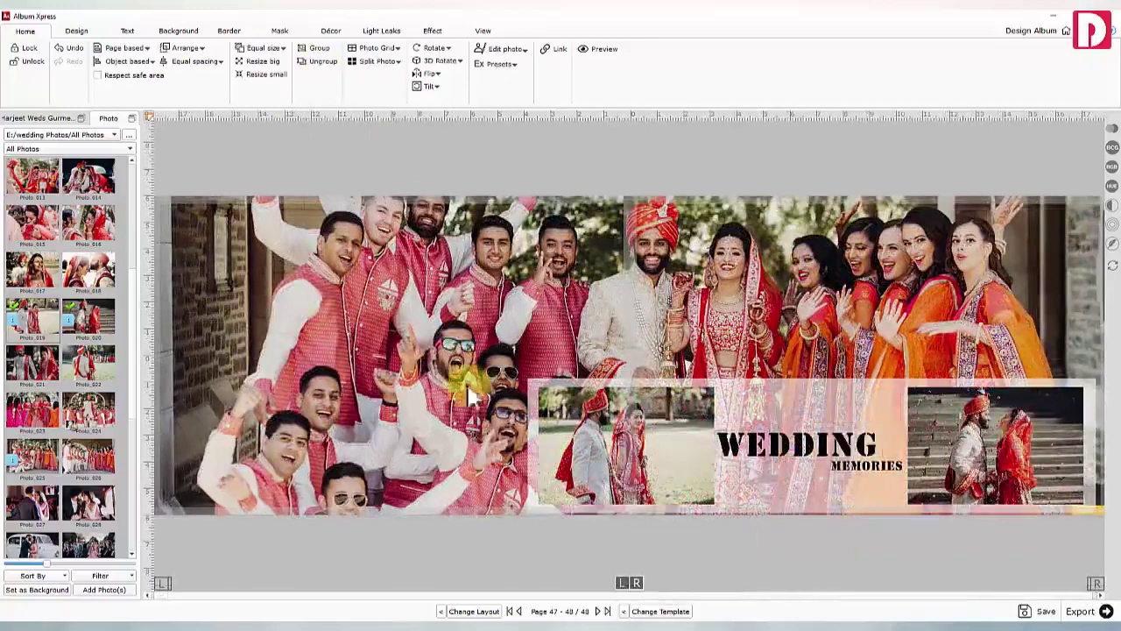
click(77, 32)
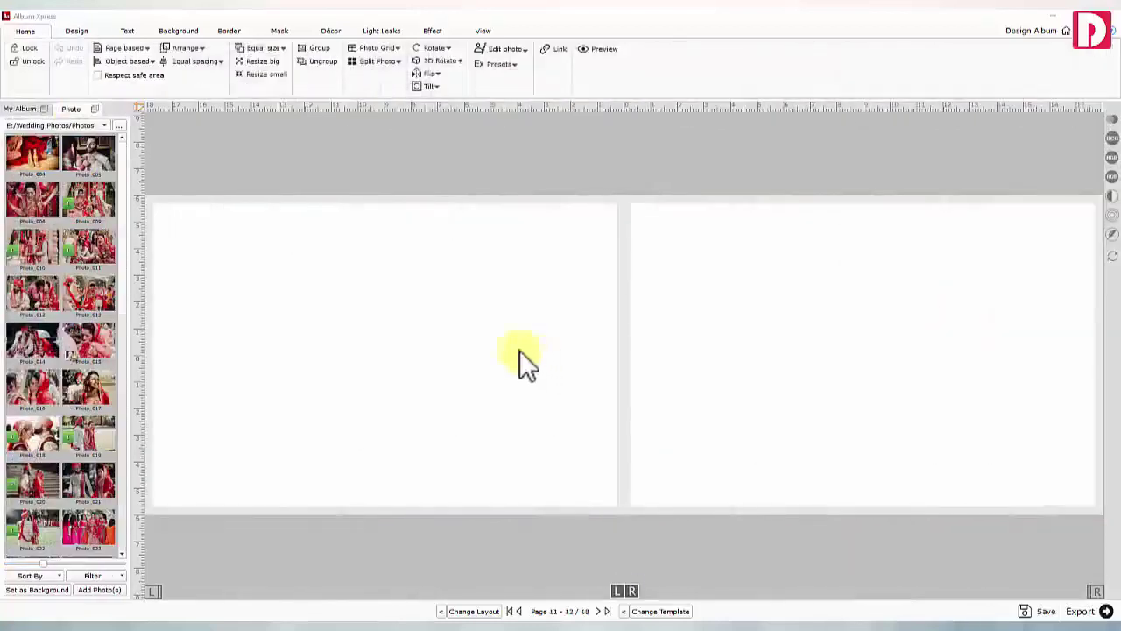
- Shrink the three added throne photos to about 4.69 x 3.13 and stack them in a column along the left page's outer edge
click(331, 31)
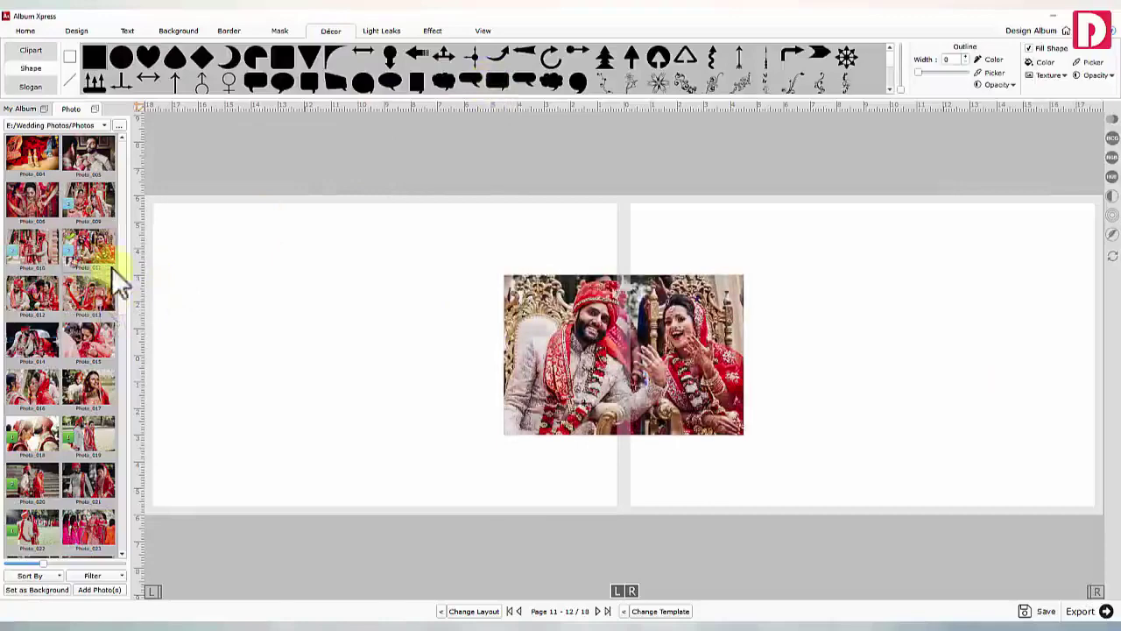
drag(629, 368, 294, 318)
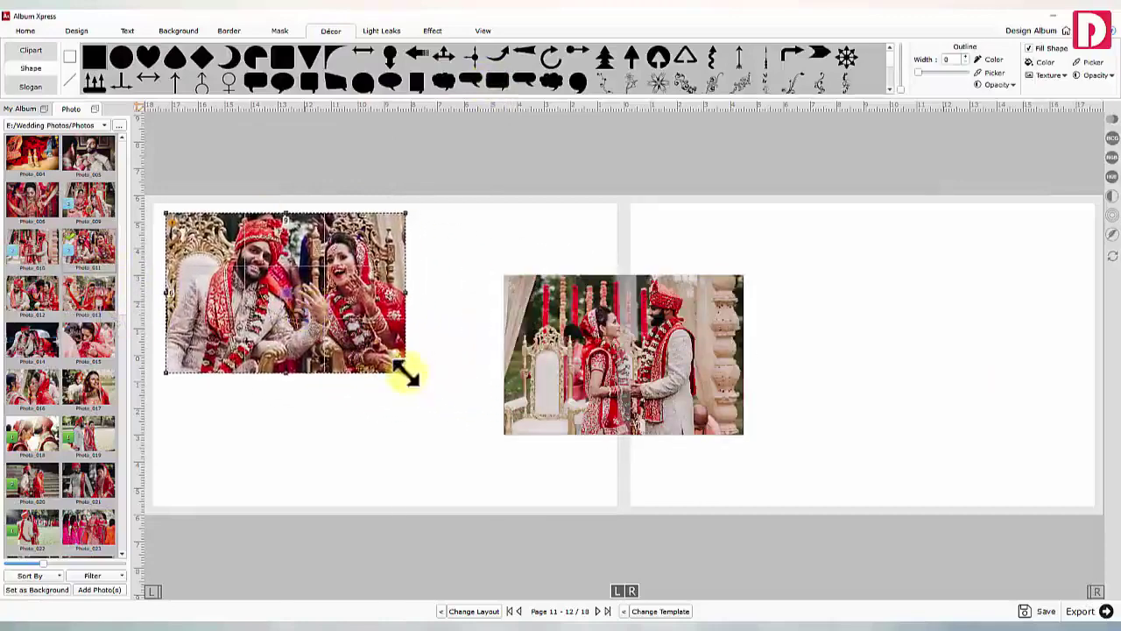
drag(400, 374, 282, 292)
drag(675, 388, 475, 416)
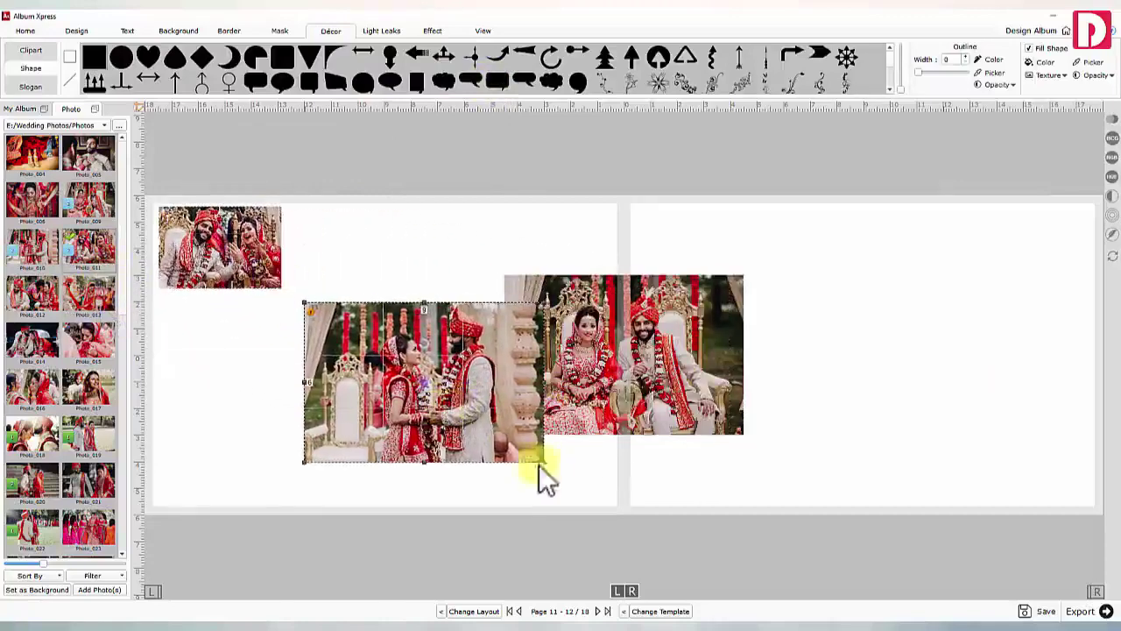
drag(541, 461, 442, 407)
drag(415, 355, 272, 354)
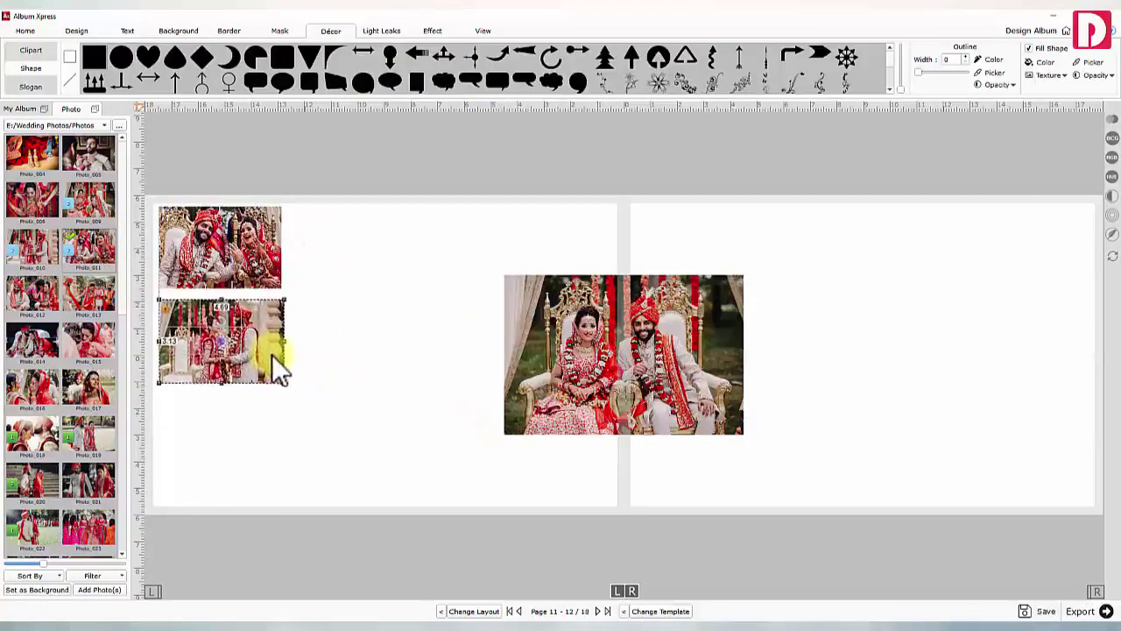
click(613, 386)
mouse_move(743, 433)
mouse_down()
mouse_move(626, 356)
mouse_move(270, 470)
mouse_move(224, 241)
mouse_up()
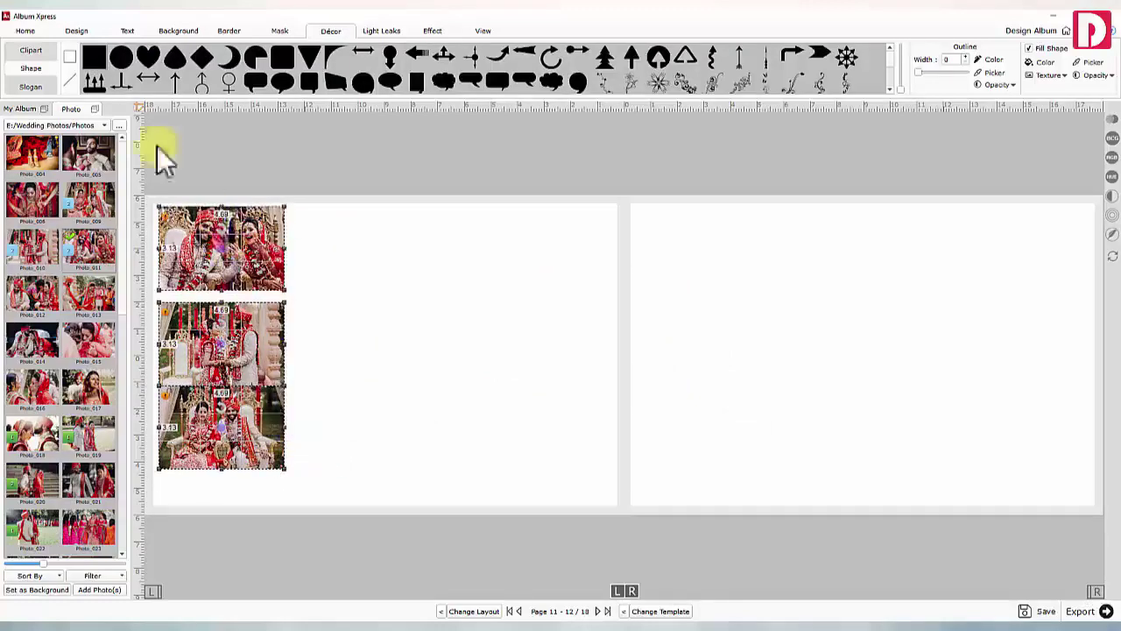
- Apply equal vertical spacing to the three stacked photos
click(35, 35)
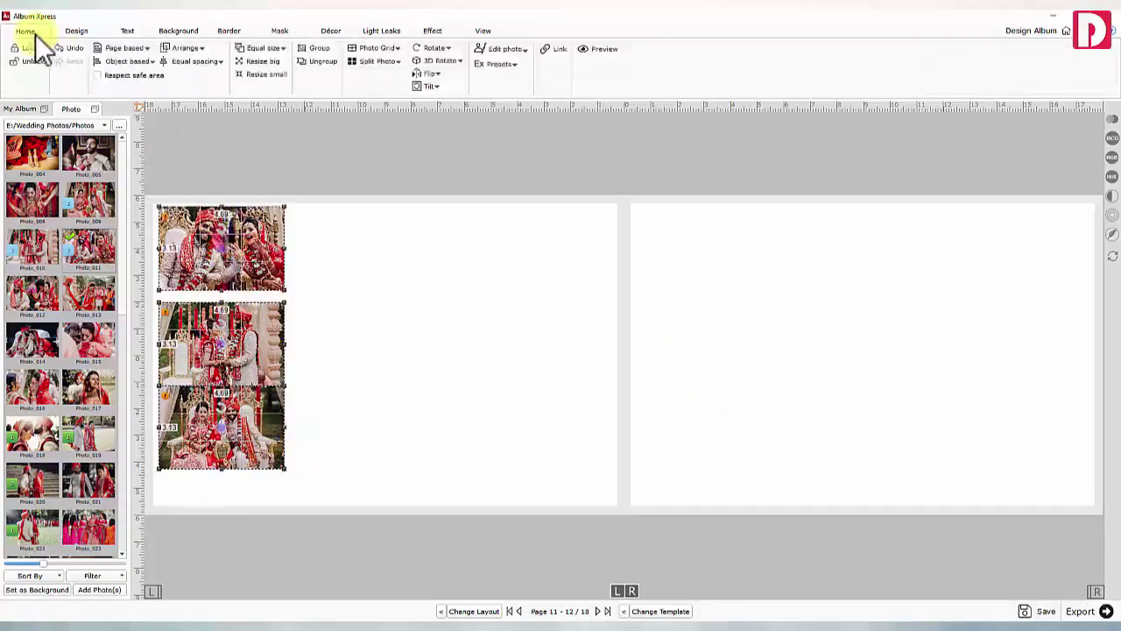
click(204, 60)
click(209, 80)
click(282, 170)
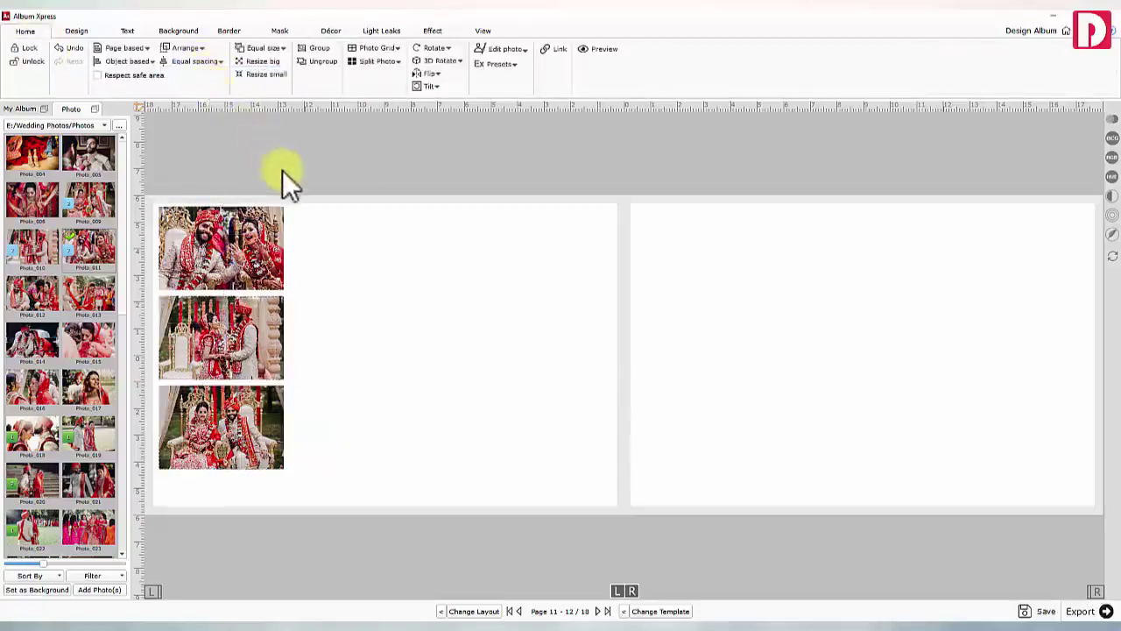
- Add a rectangle shape and stretch it into a horizontal band about 9 inches high spanning both pages
click(331, 32)
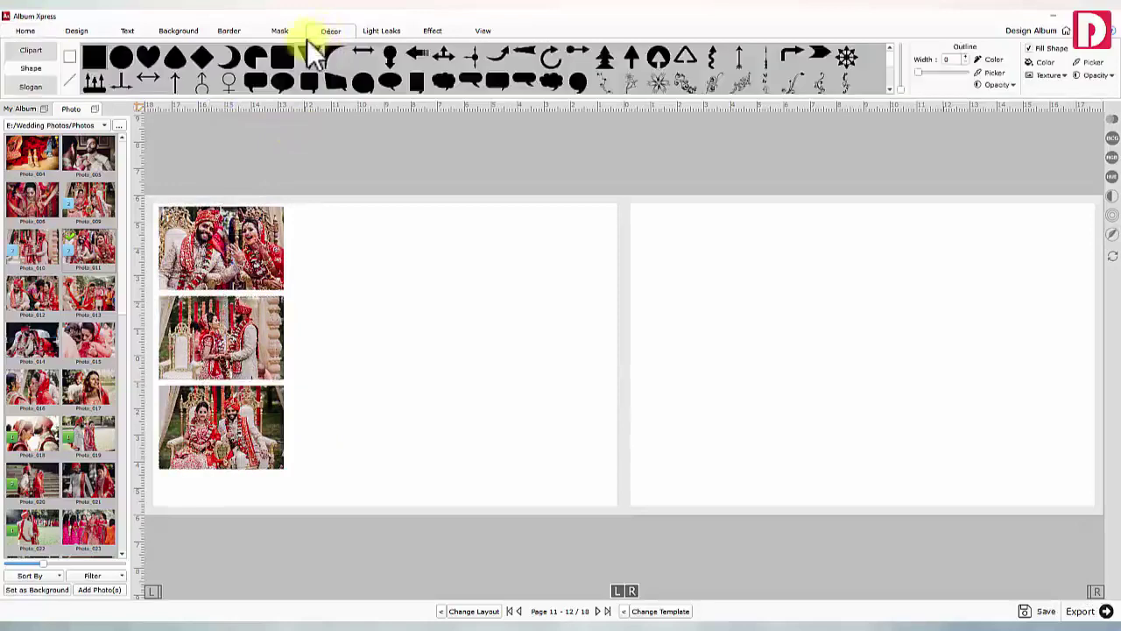
click(93, 58)
drag(640, 365, 1072, 333)
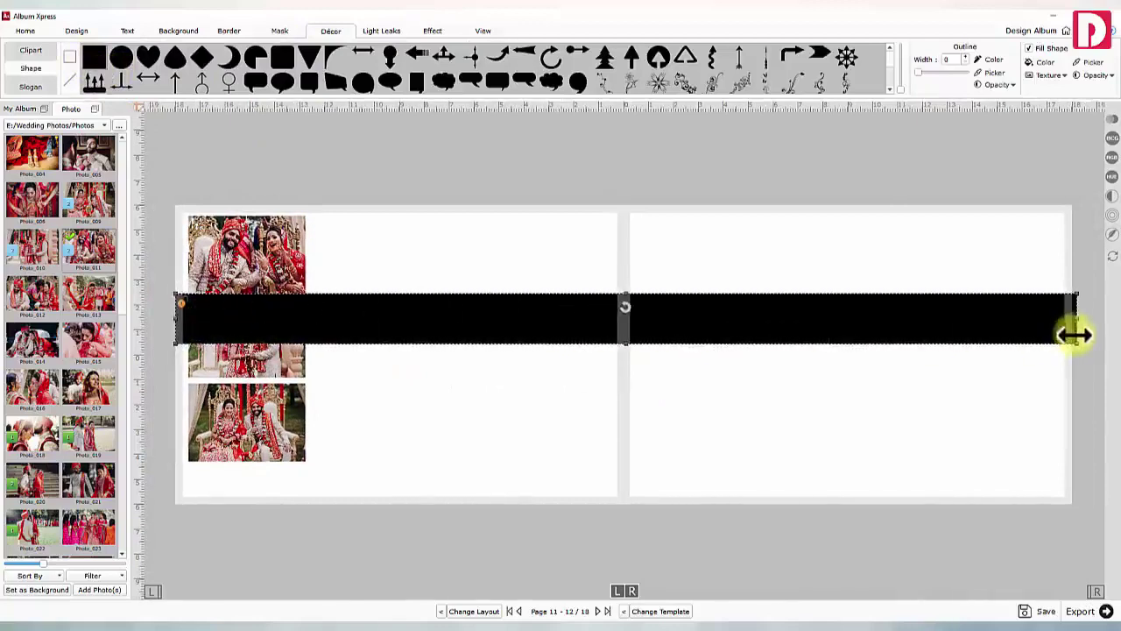
drag(628, 295, 613, 248)
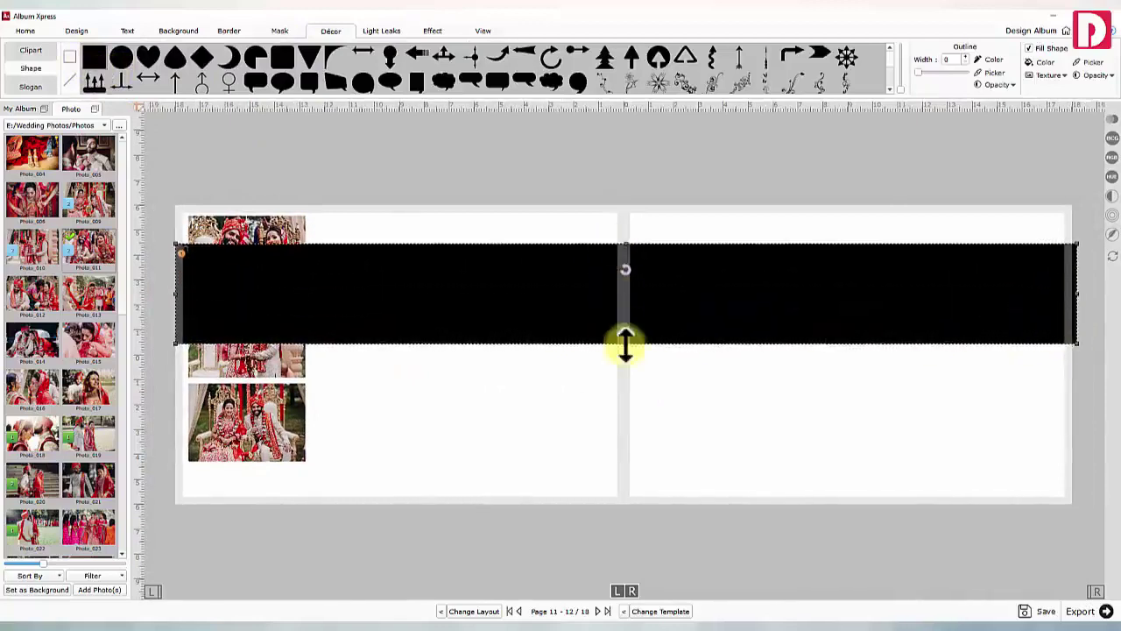
drag(626, 342, 643, 445)
drag(649, 456, 625, 471)
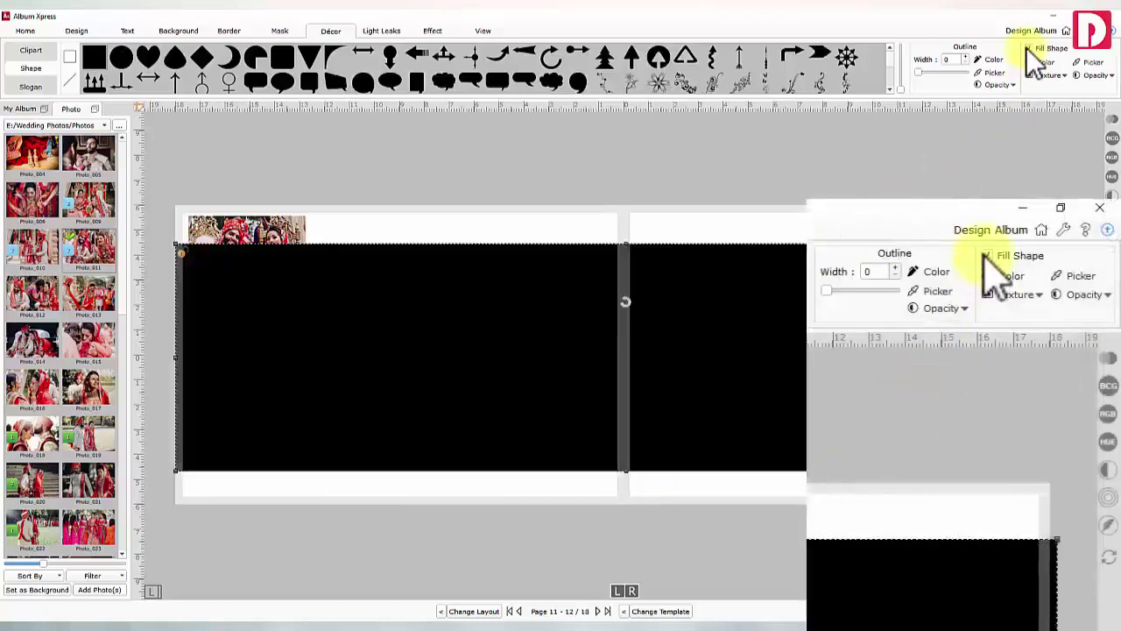
- Fill the rectangular band with the colour #e6b098
click(1028, 48)
click(1041, 62)
drag(652, 412, 612, 402)
key(ctrl+v)
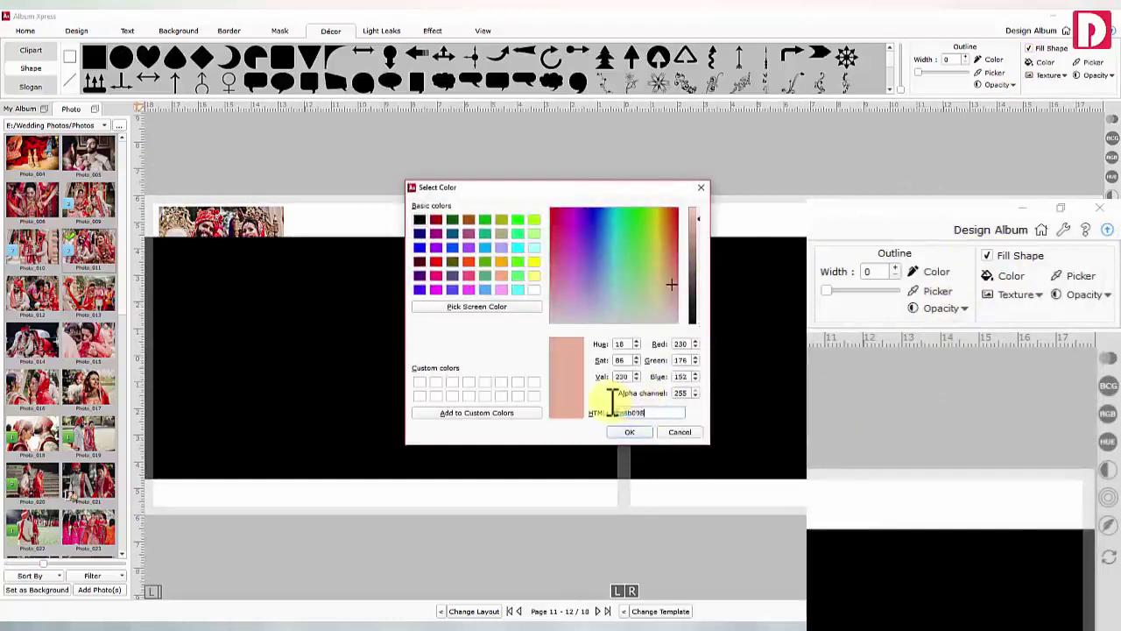
click(621, 432)
click(1096, 75)
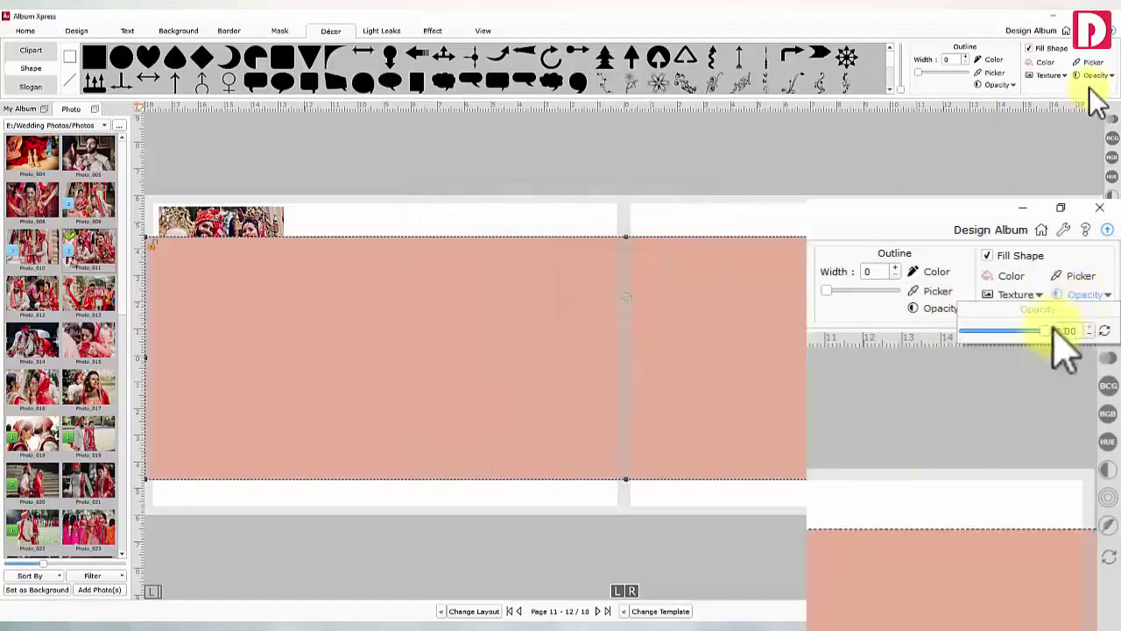
click(1056, 74)
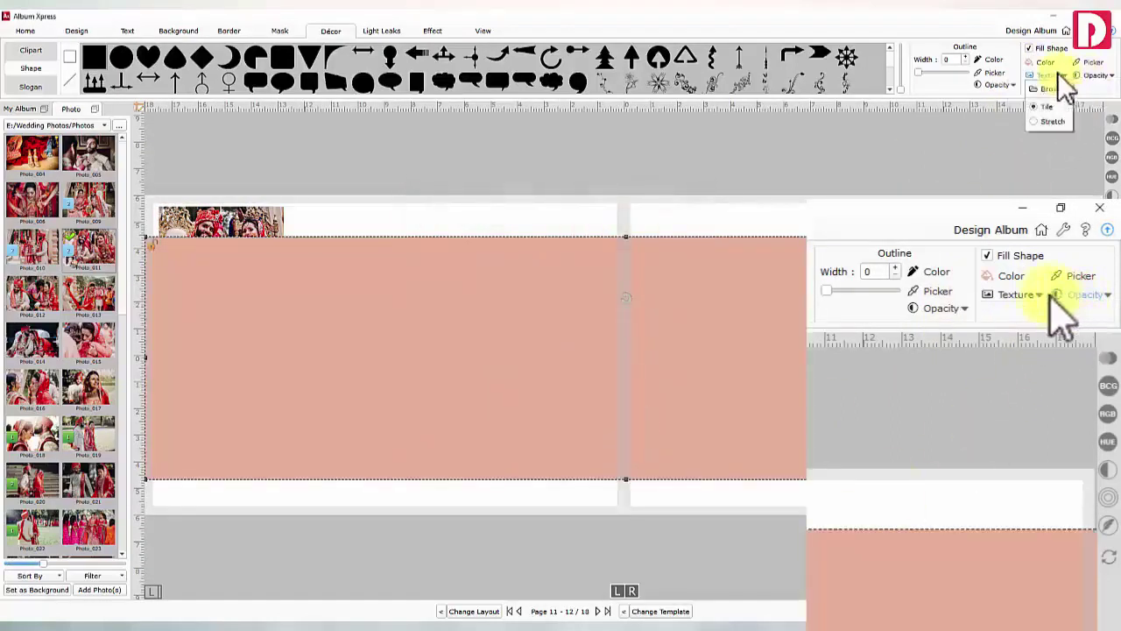
click(1049, 75)
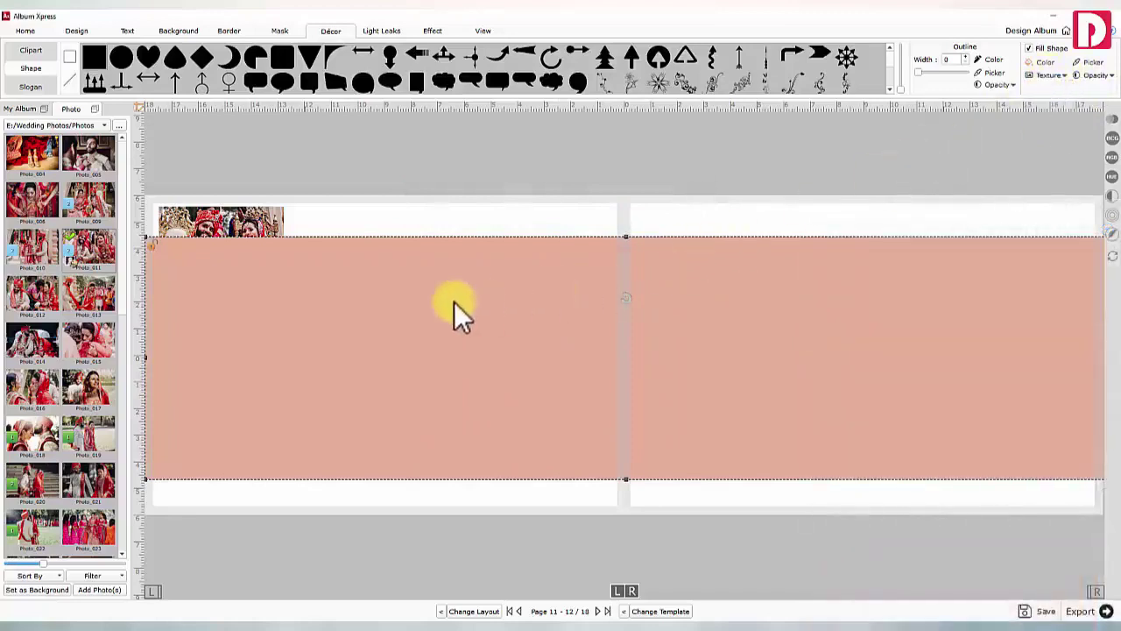
- Arrange the coloured band behind the three stacked photos
right_click(431, 304)
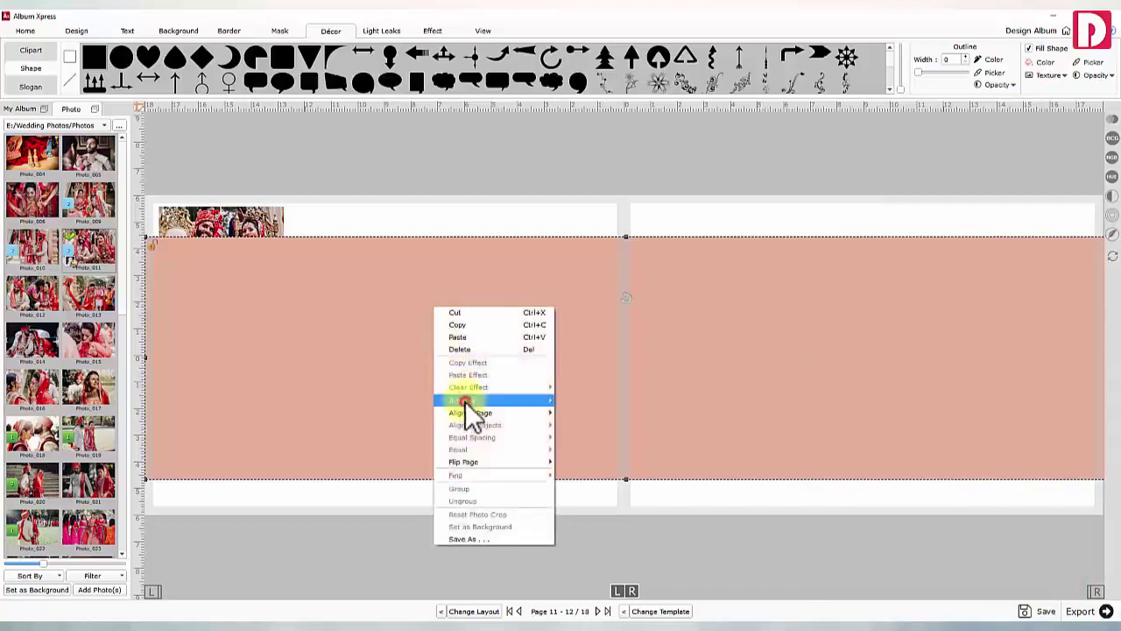
mouse_move(465, 401)
click(589, 399)
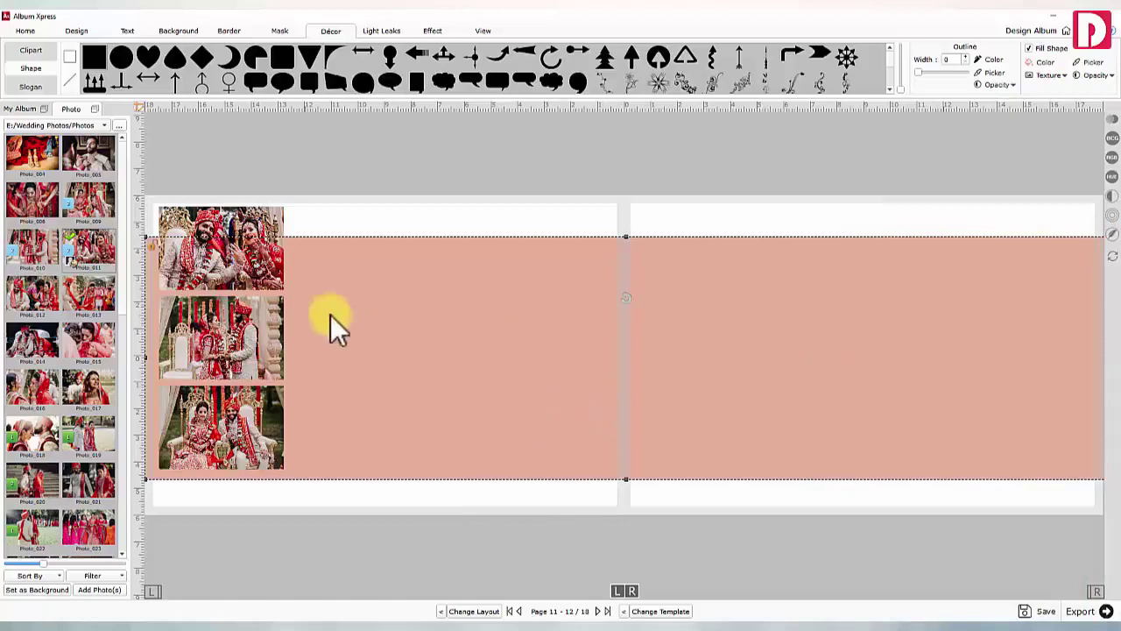
- Group the three stacked photos and enlarge the group to about 5.24 wide, extending it down near the page's lower edge
click(248, 270)
ctrl+click(260, 323)
ctrl+click(246, 401)
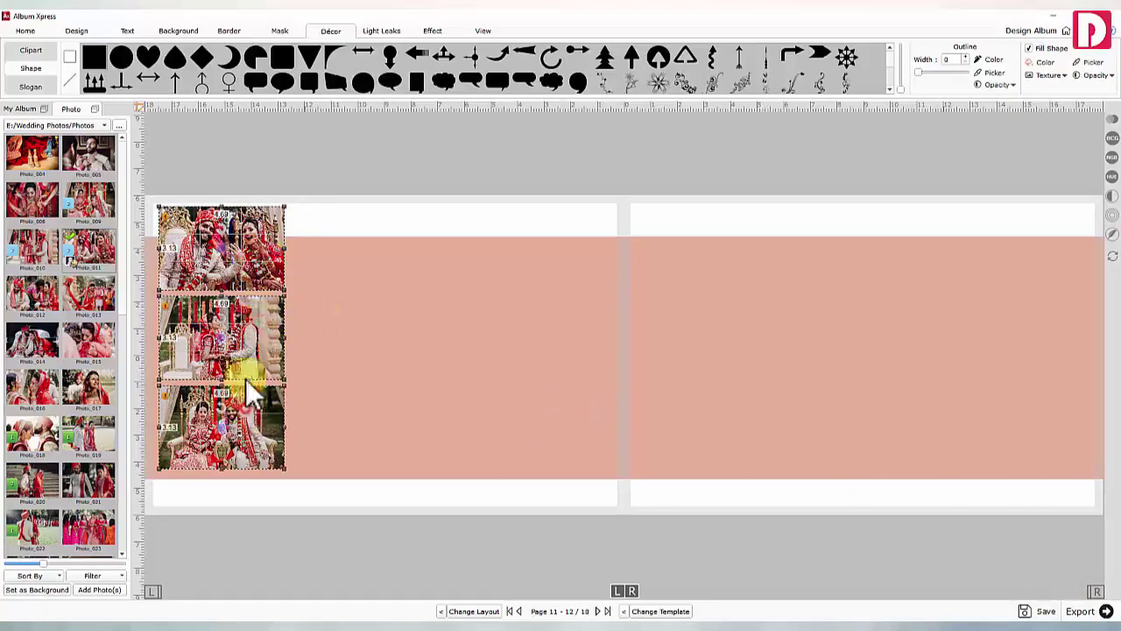
click(31, 29)
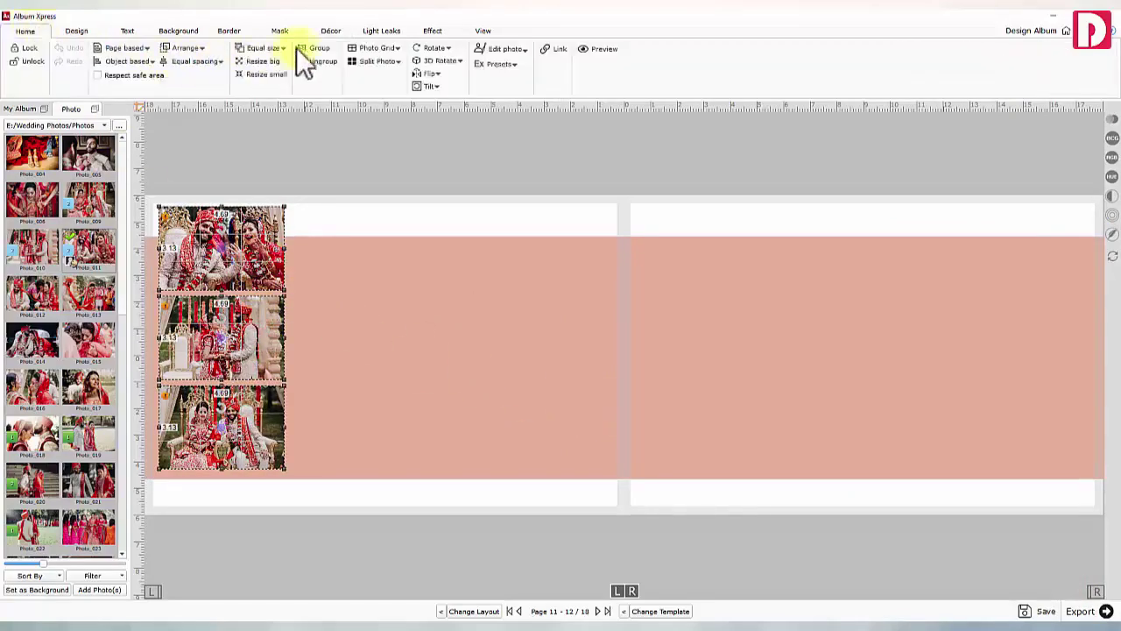
click(312, 49)
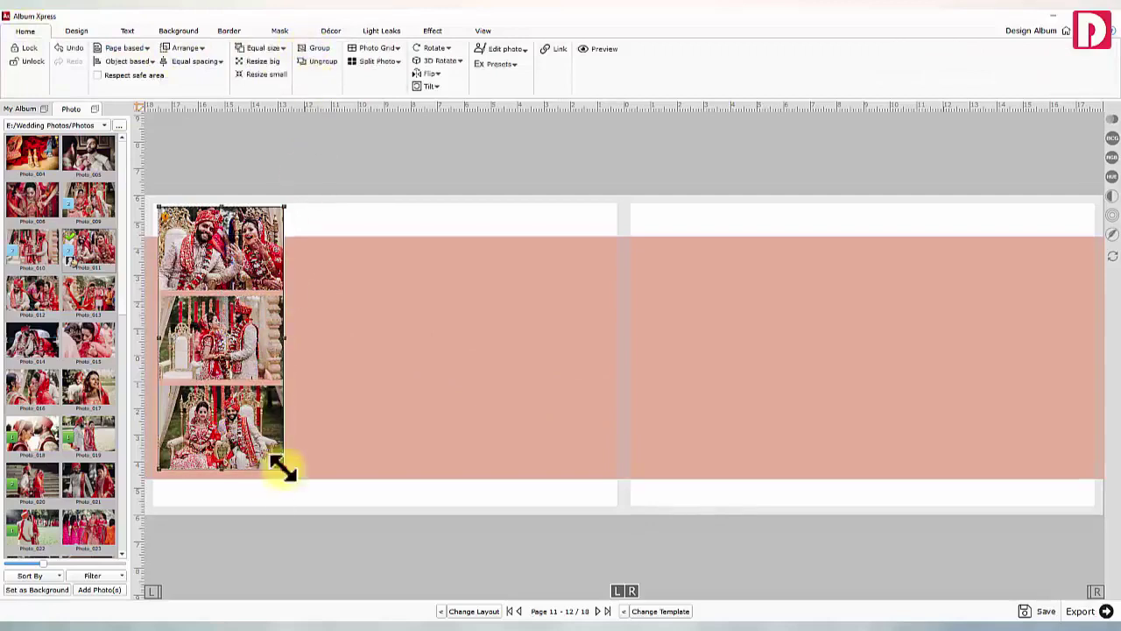
drag(282, 469, 300, 501)
- Align the coloured band to the centre of the page
click(348, 371)
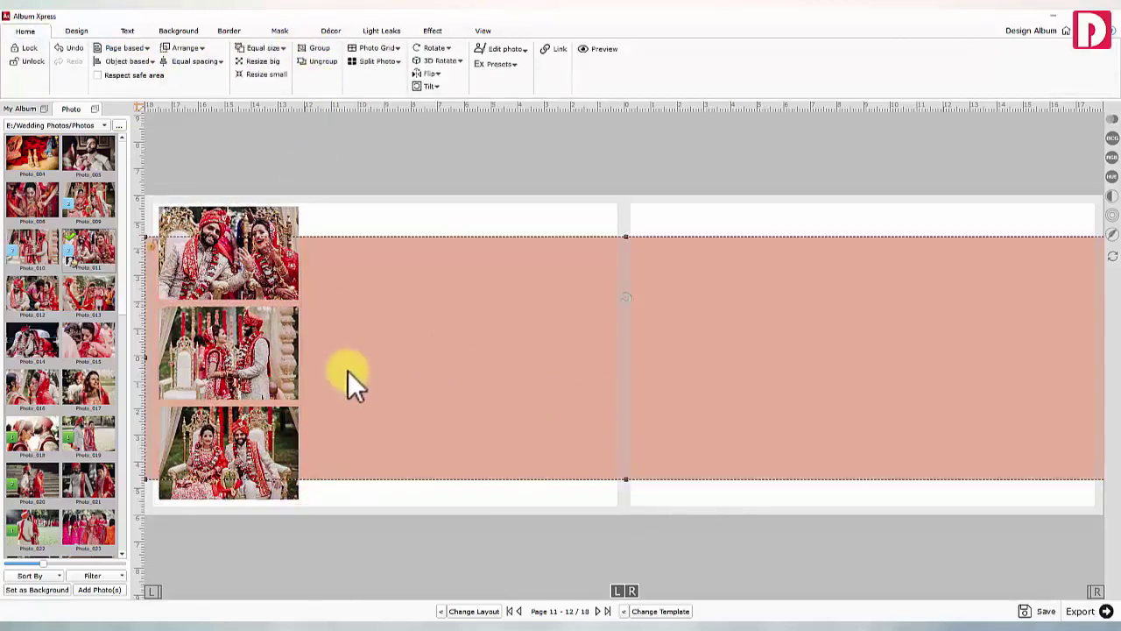
right_click(334, 312)
mouse_move(377, 421)
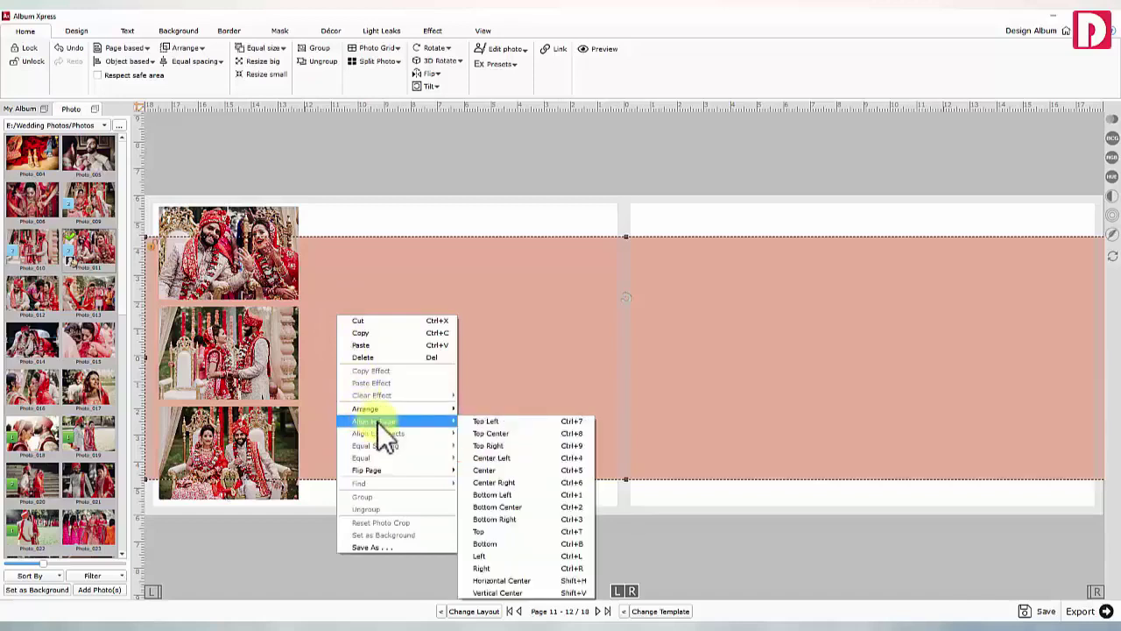
click(486, 470)
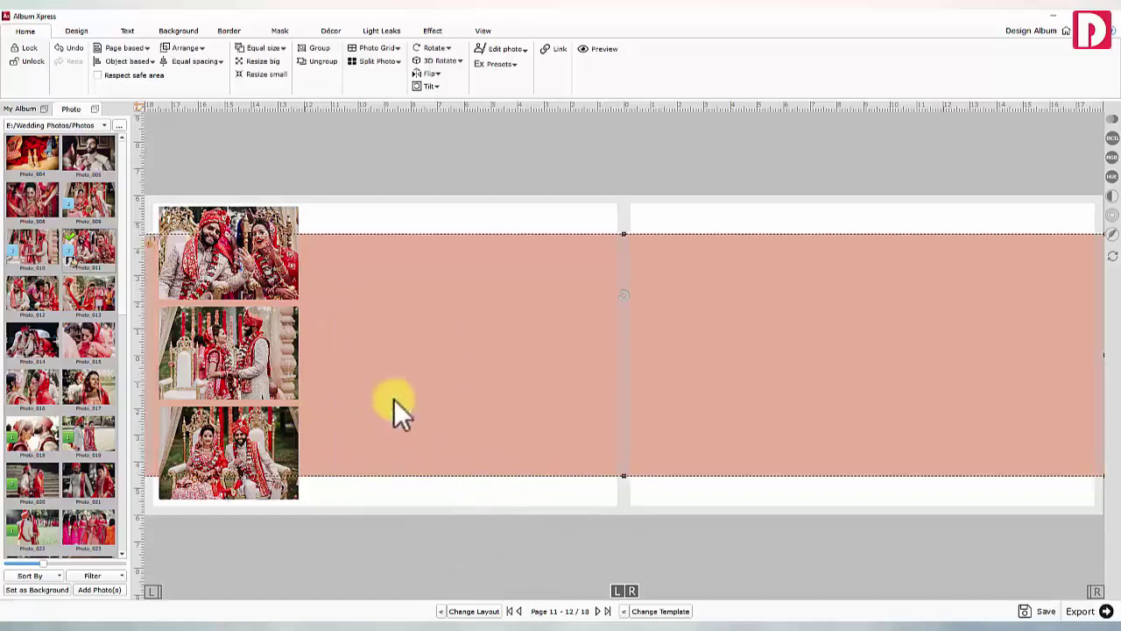
- Align the photo group and the band to each other at center left, then ungroup the three photos
key(ctrl+z)
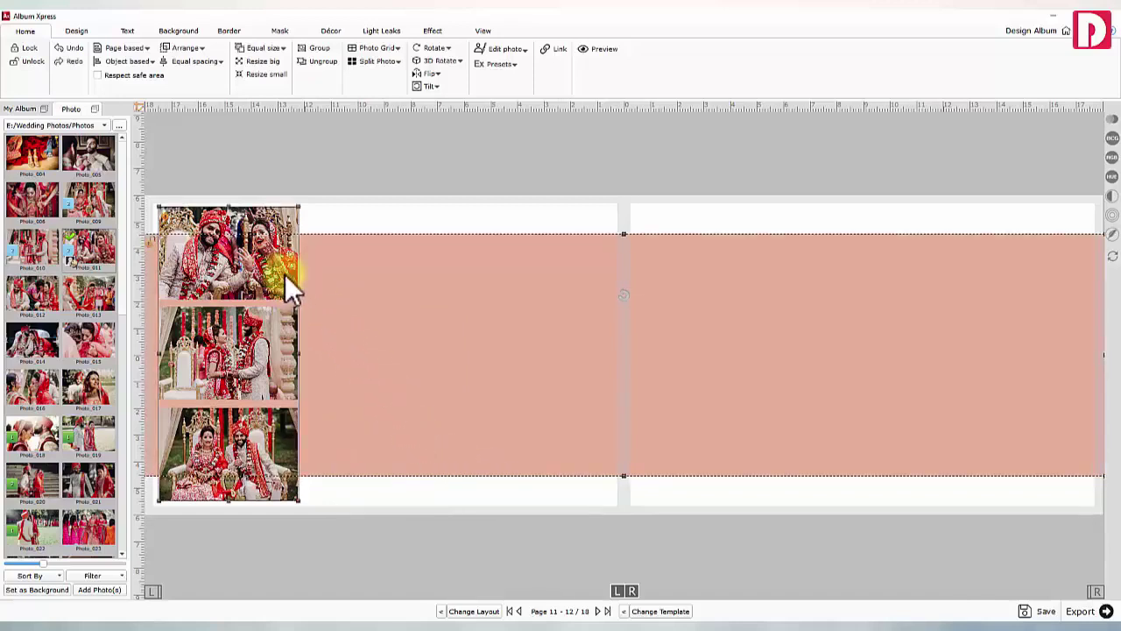
click(128, 62)
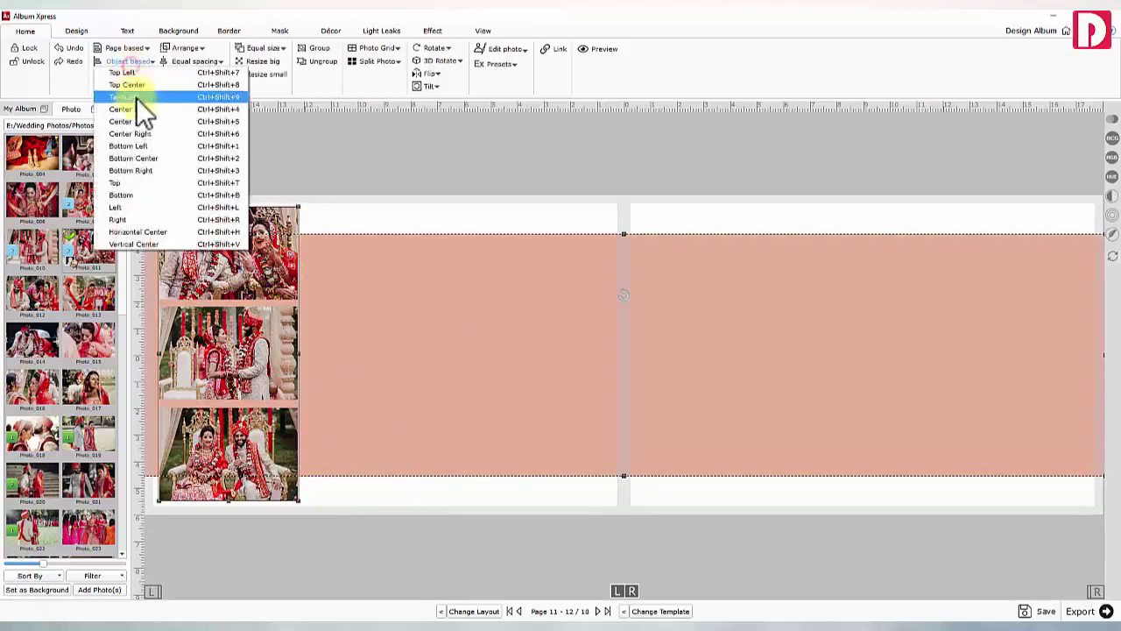
click(138, 107)
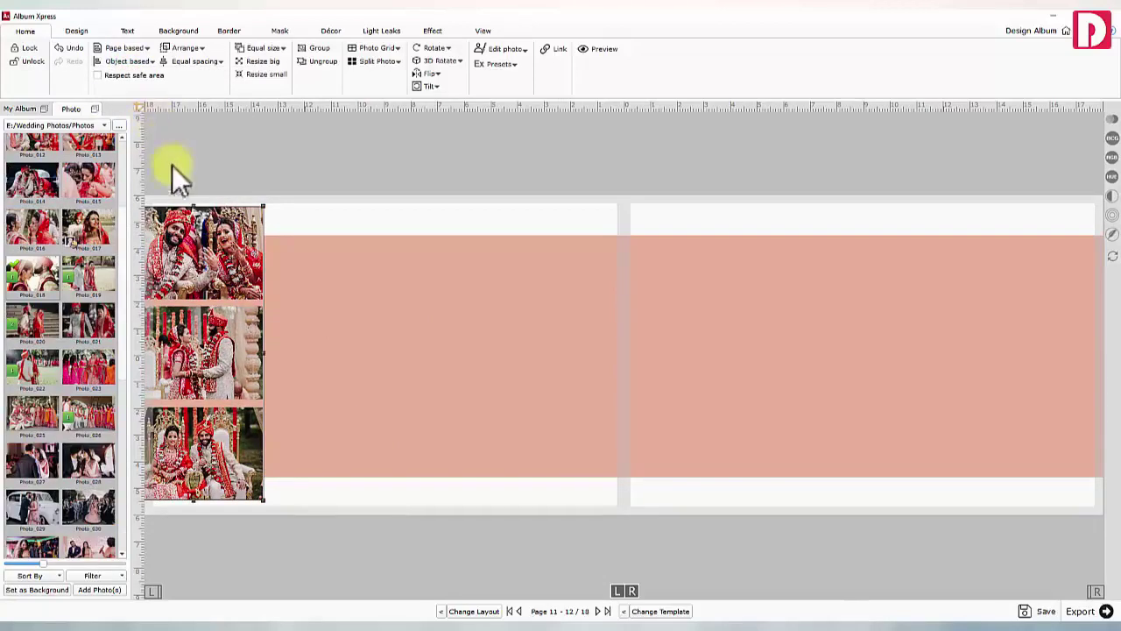
click(318, 61)
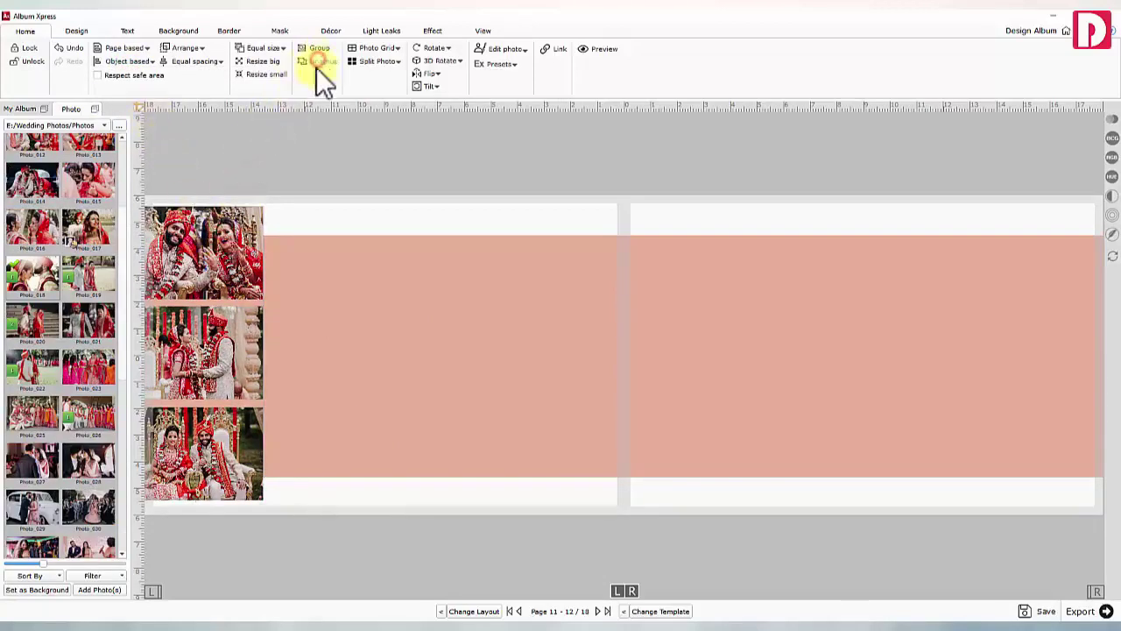
click(228, 221)
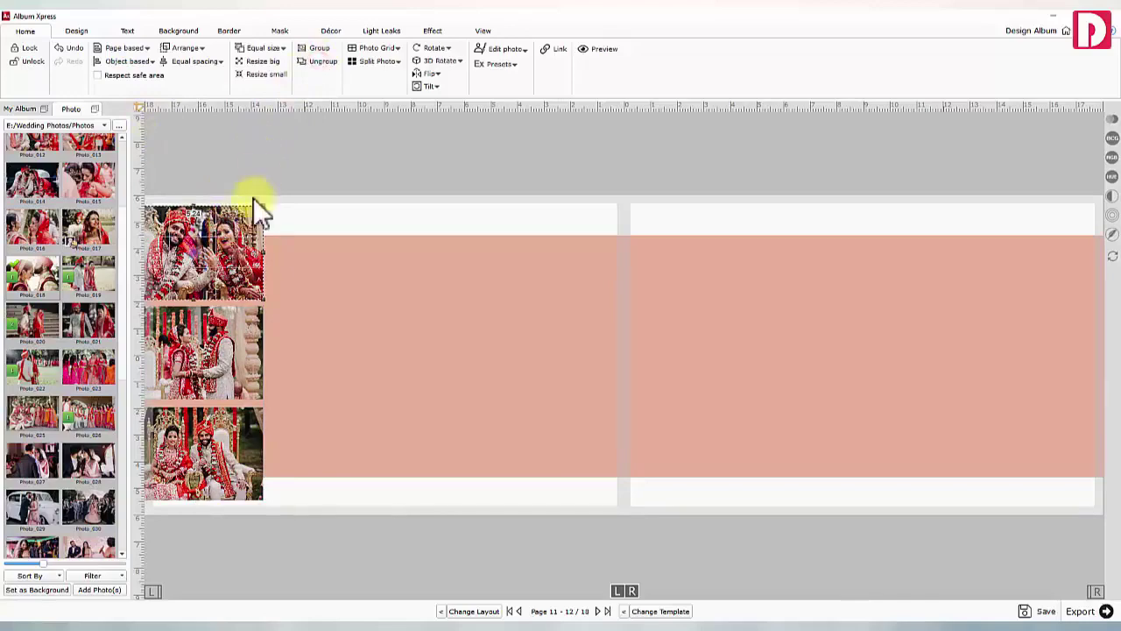
- Deselect the photos and apply the dark purple-to-crimson background to the spread
click(259, 163)
click(178, 32)
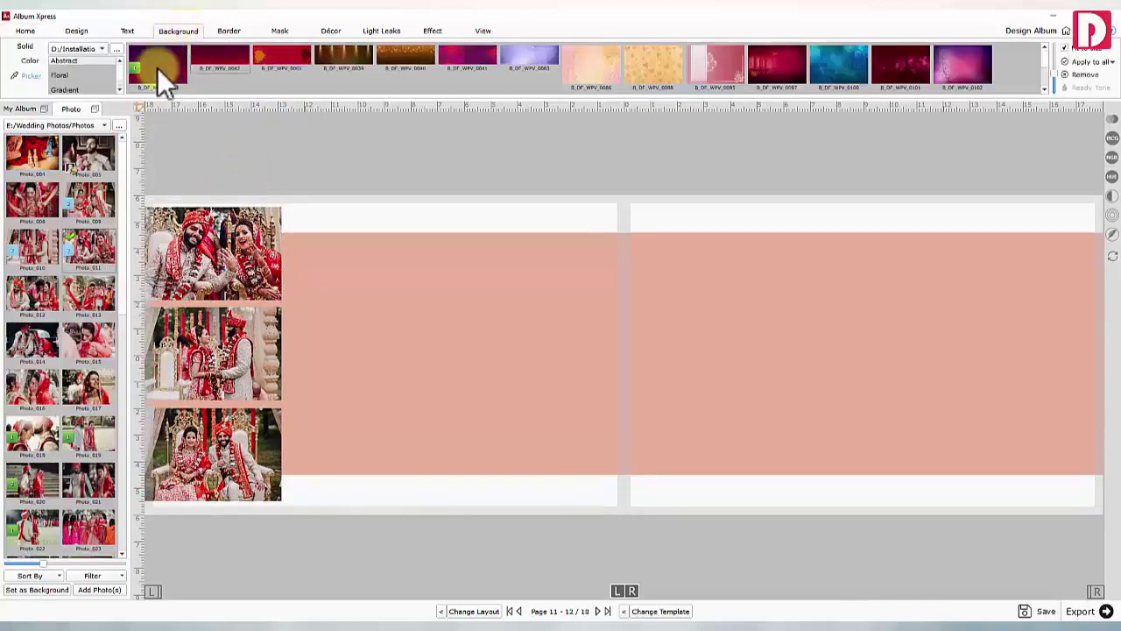
click(158, 66)
- Place Photo_026 on the band beside the photo column at about 20.11 x 9.12 and shift the picture down within its frame
scroll(77, 280, down, 3)
drag(87, 275, 660, 523)
drag(647, 353, 817, 353)
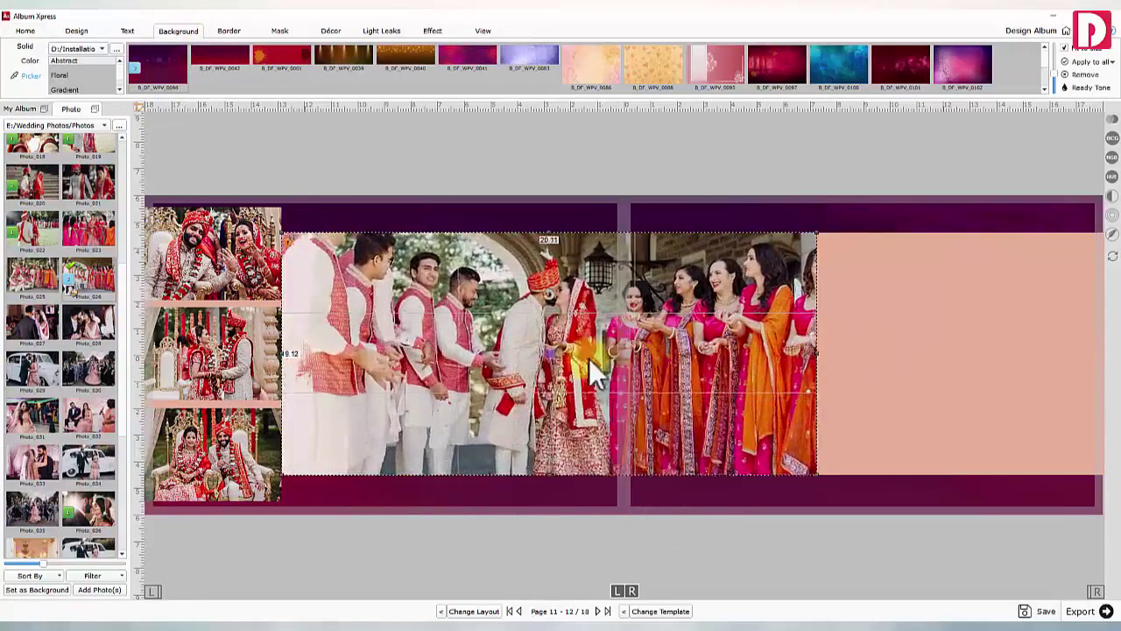
drag(550, 353, 542, 386)
- Apply a soft-edged rectangular mask to the wide group photo so its borders fade into the band
click(279, 32)
click(90, 74)
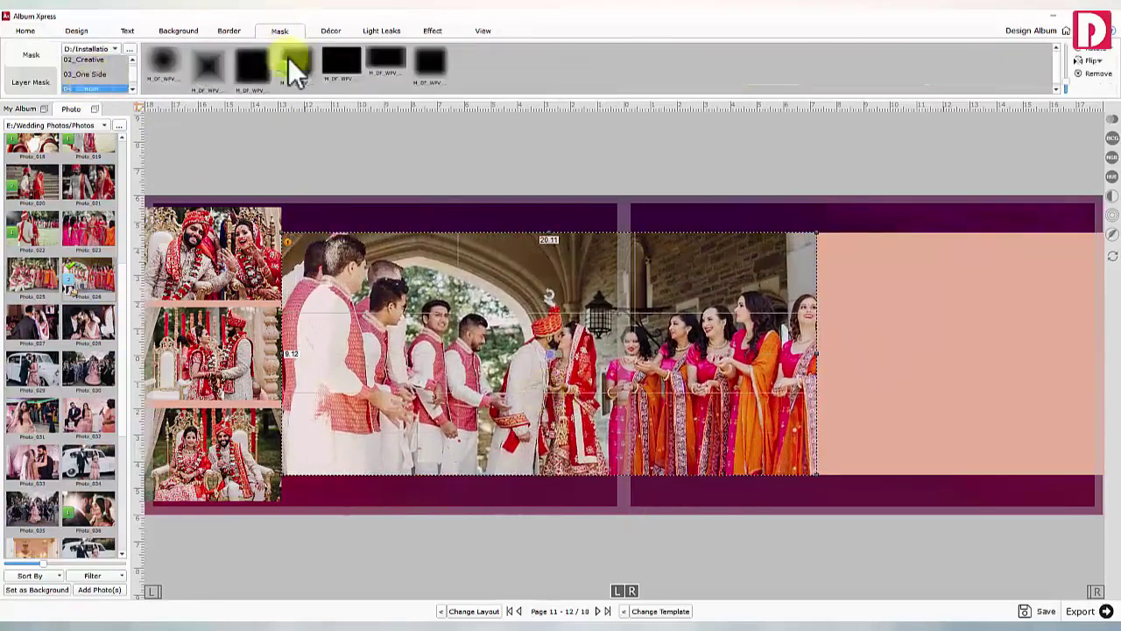
click(293, 63)
click(728, 169)
- Add a circle shape about 8.3 inches across on the band near the right page's outer edge
click(331, 32)
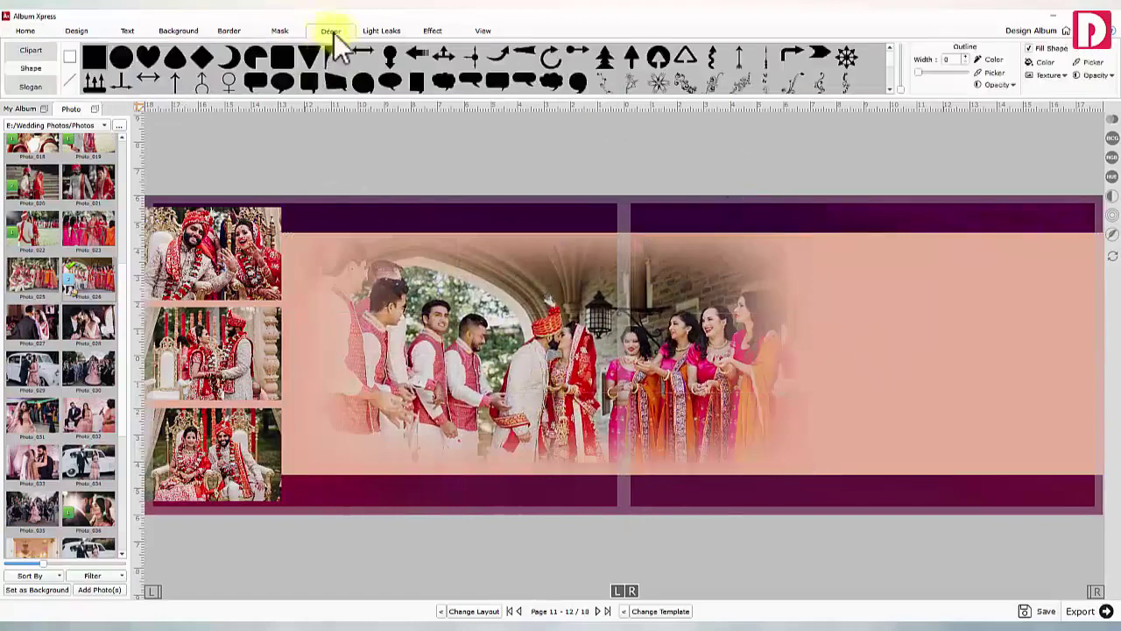
drag(121, 57, 774, 459)
drag(935, 388, 1011, 360)
drag(903, 428, 828, 466)
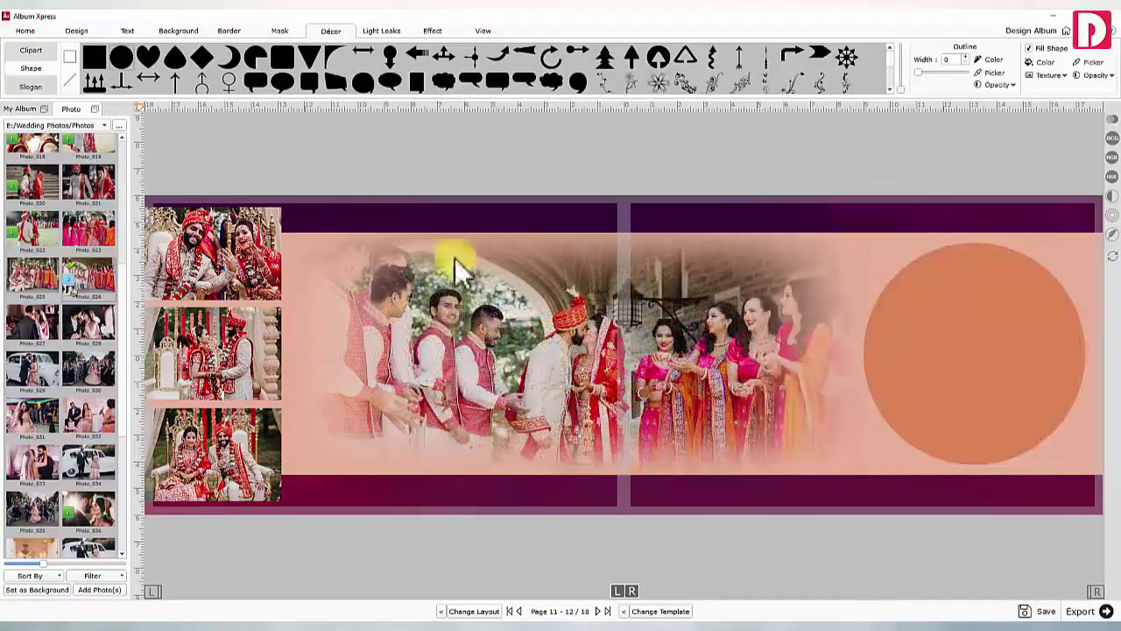
- Place Photo_018 over the orange circle and shrink it to about 7.57 x 5.05
scroll(79, 329, up, 3)
click(35, 278)
drag(686, 388, 1017, 385)
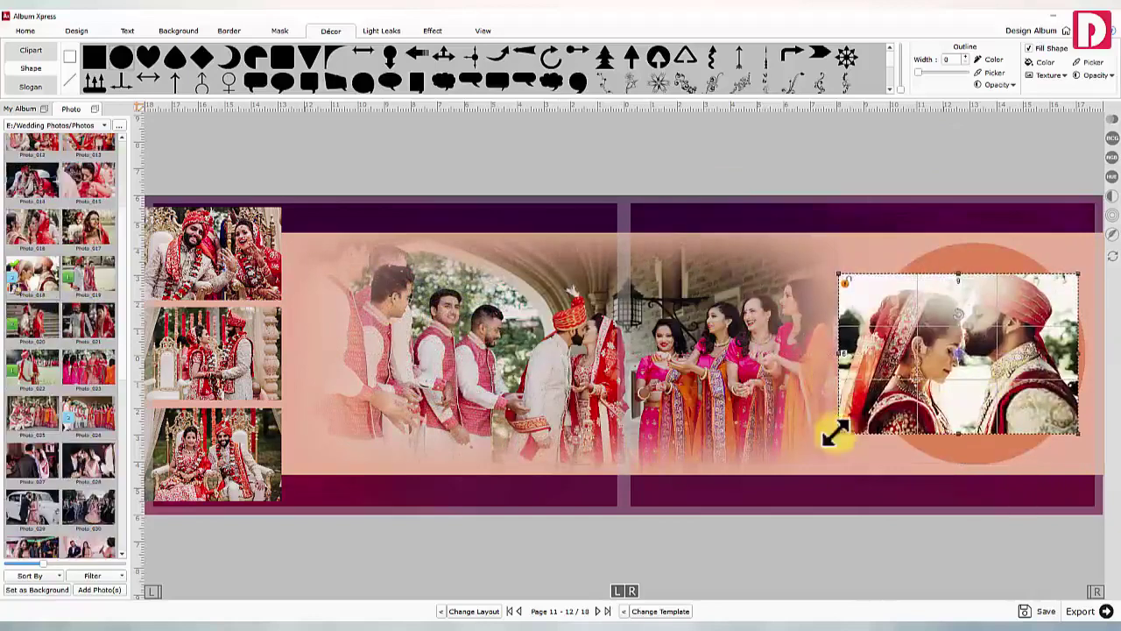
drag(836, 431, 882, 422)
- Apply the solid circle mask from the 01_Circle category to Photo_018
click(281, 32)
scroll(93, 70, up, 1)
click(93, 60)
double_click(209, 66)
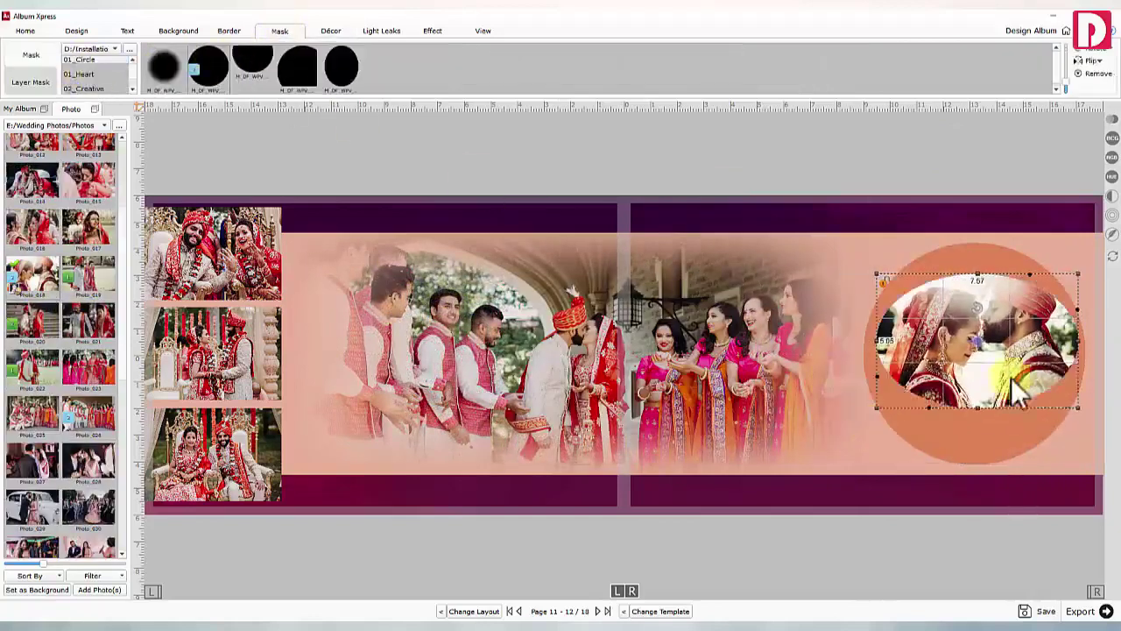
- Set the circle-masked Photo_018 to 8 x 8, fine-tune its size and centre it inside the orange circle
drag(977, 407, 977, 442)
click(886, 358)
text(8)
key(Tab)
text(8)
click(988, 397)
drag(1014, 396, 1004, 368)
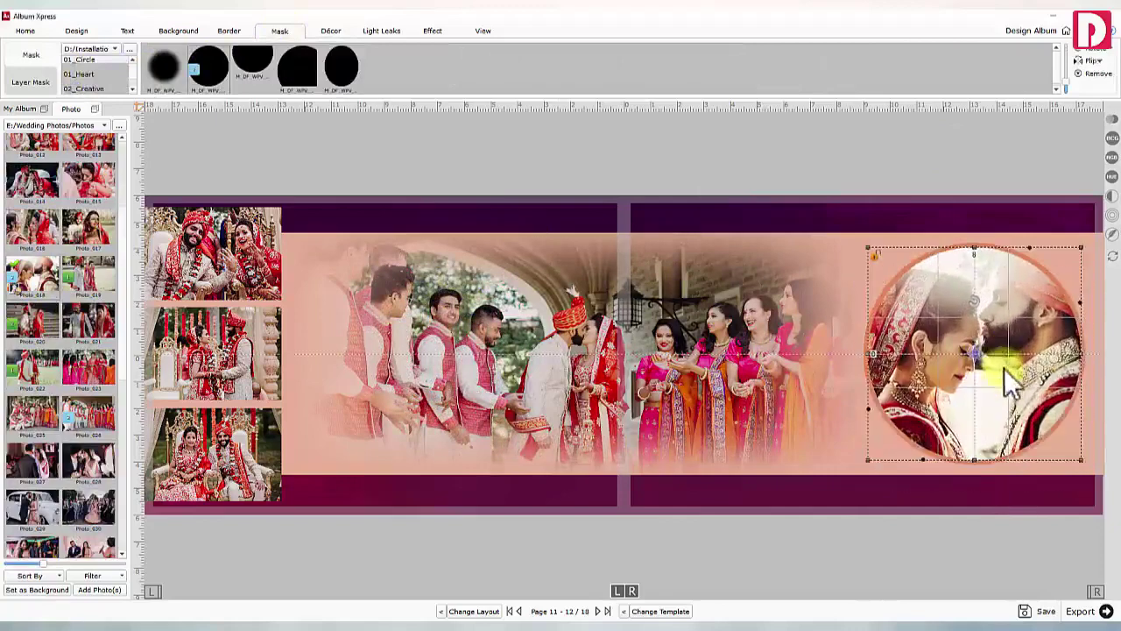
drag(1081, 460, 1072, 450)
drag(1012, 382, 1016, 387)
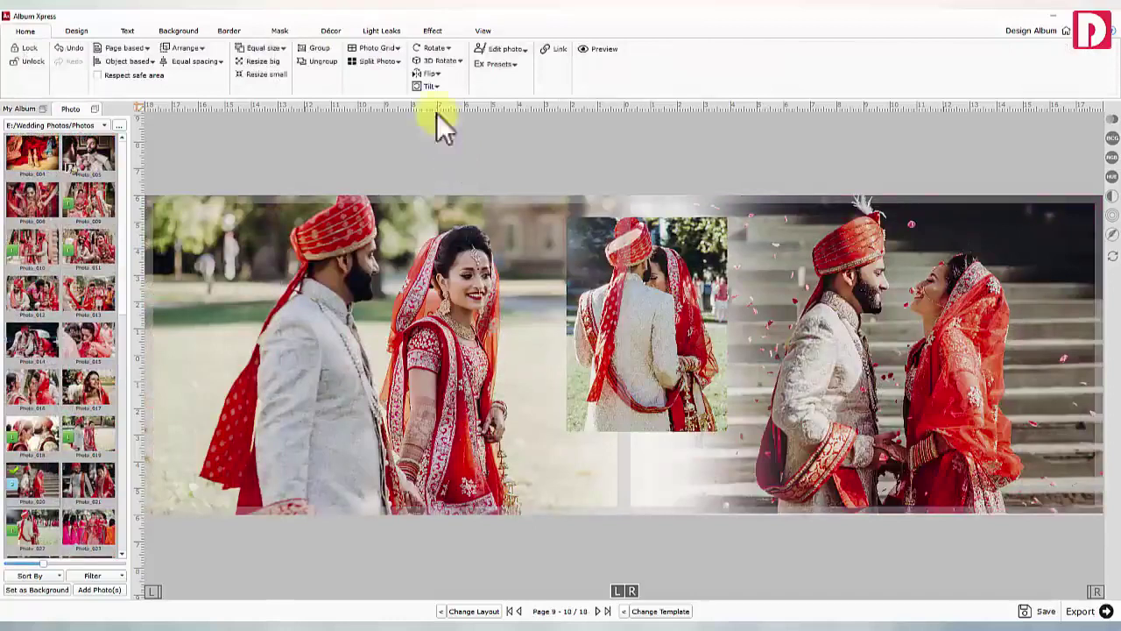
- Colorize the large couple photo on the left page with the slate-blue preset, replacing the tint with a colour sampled from the small centre photo
click(431, 32)
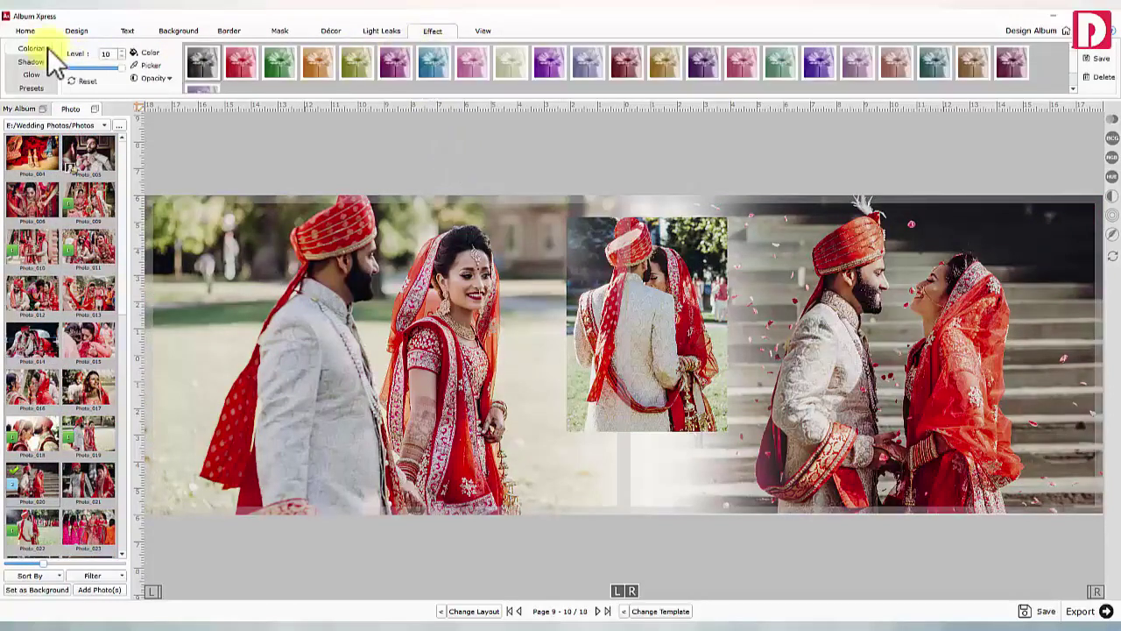
click(281, 243)
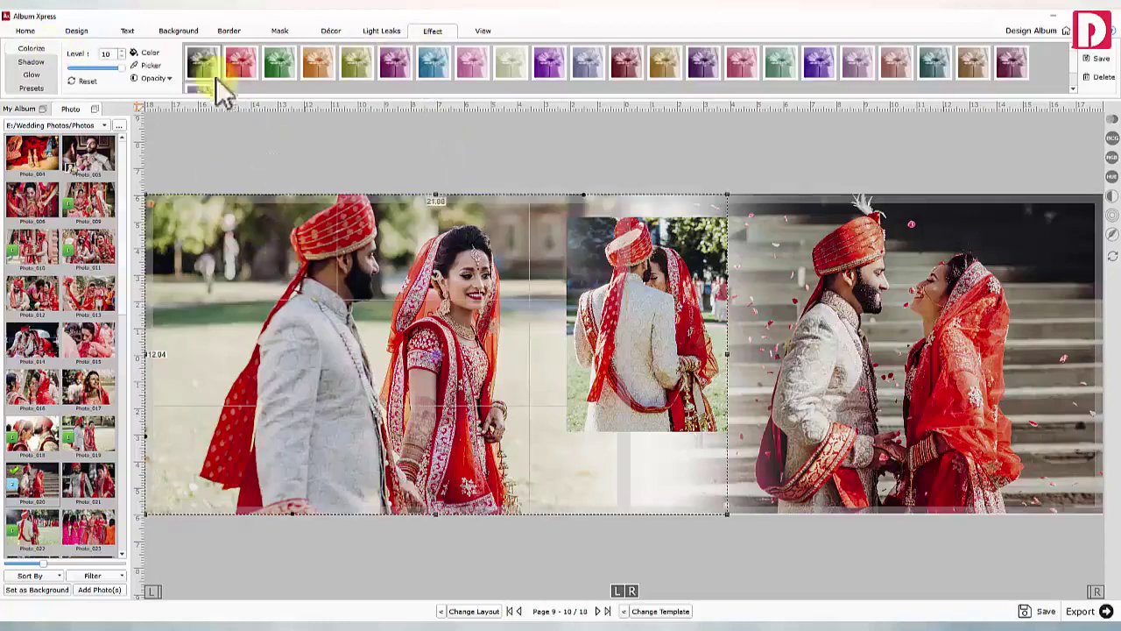
click(585, 70)
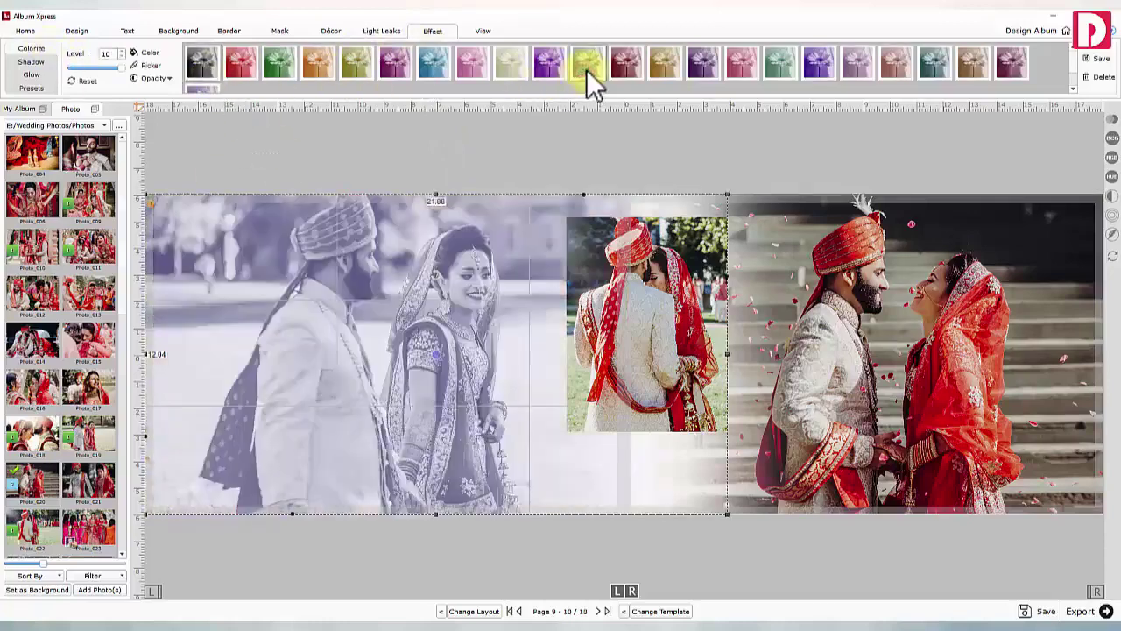
click(151, 64)
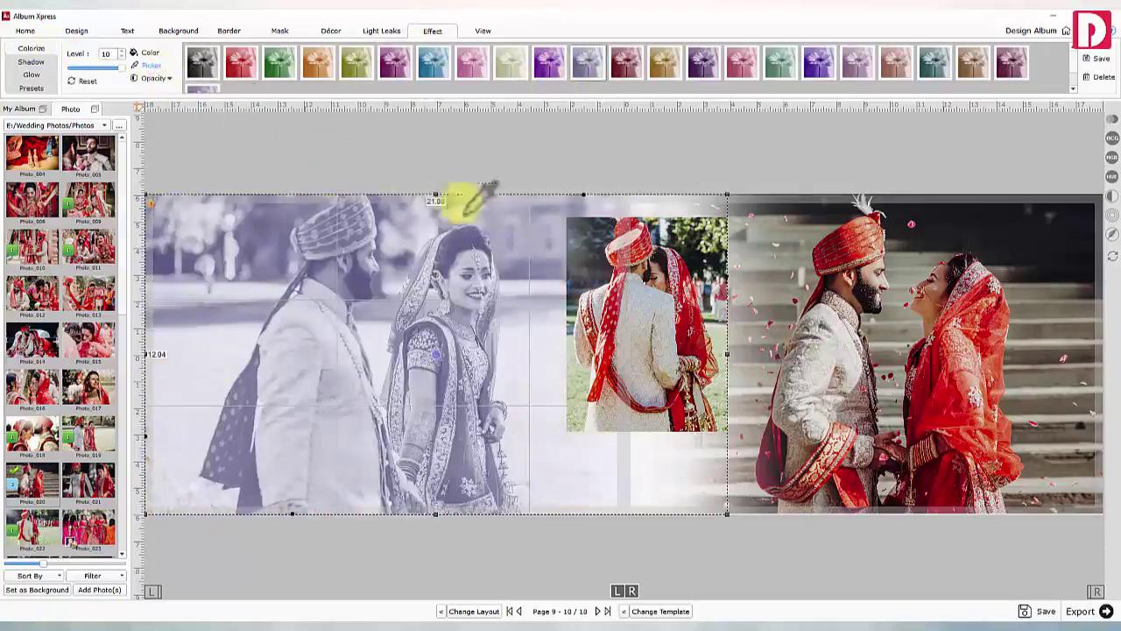
click(665, 261)
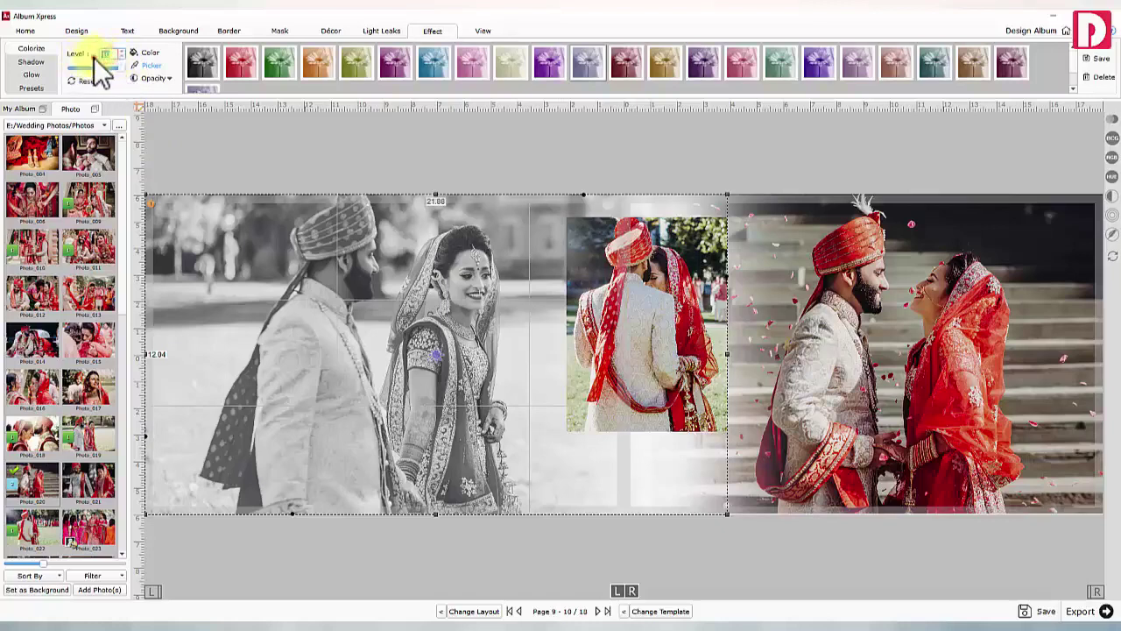
click(157, 79)
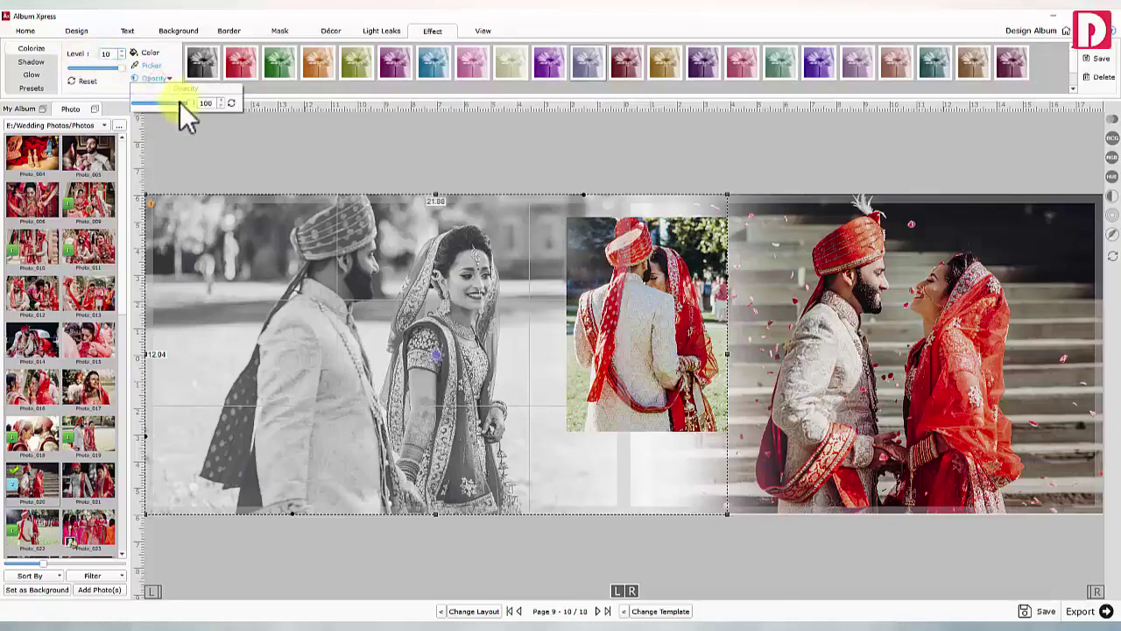
click(155, 78)
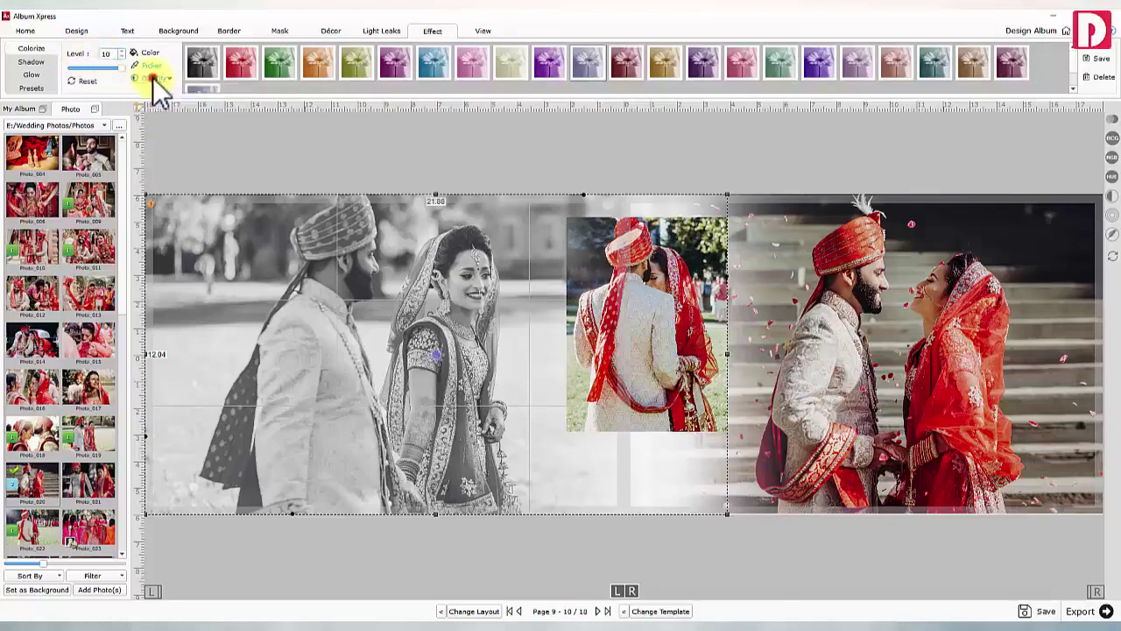
click(216, 128)
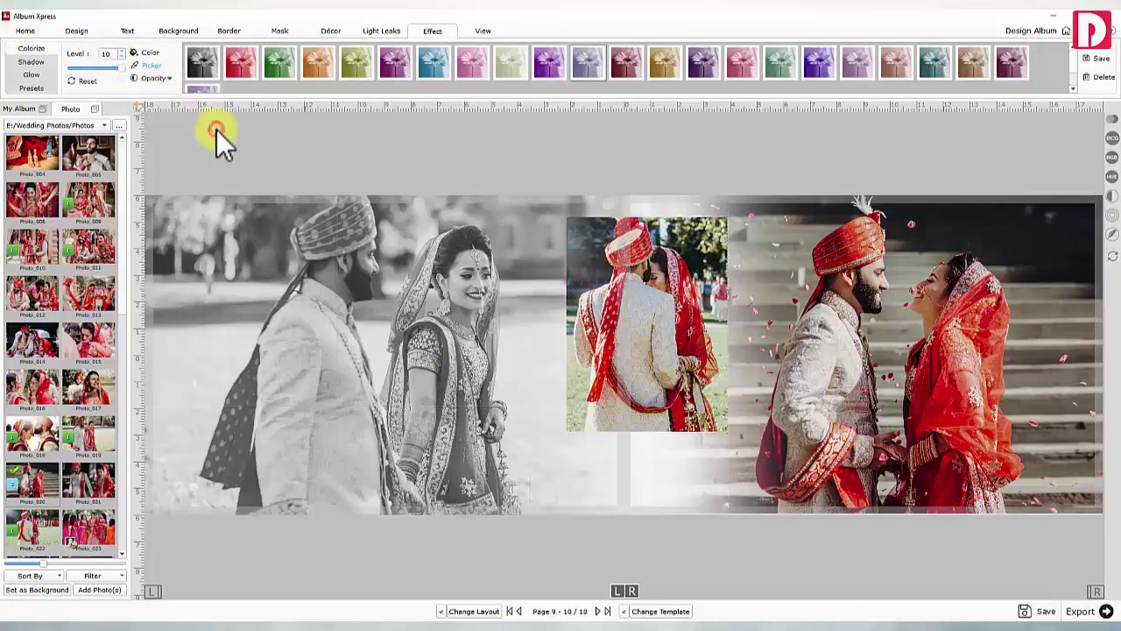
- Add a shadow to the small centre photo with an X offset of 15 and a Y offset of 15
click(611, 275)
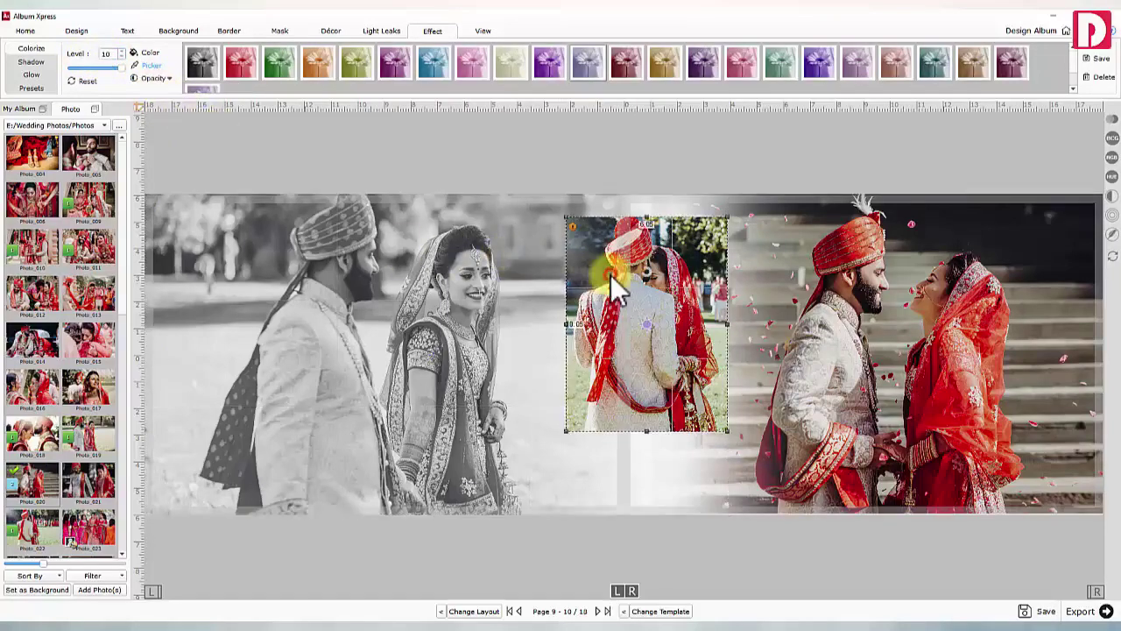
click(35, 63)
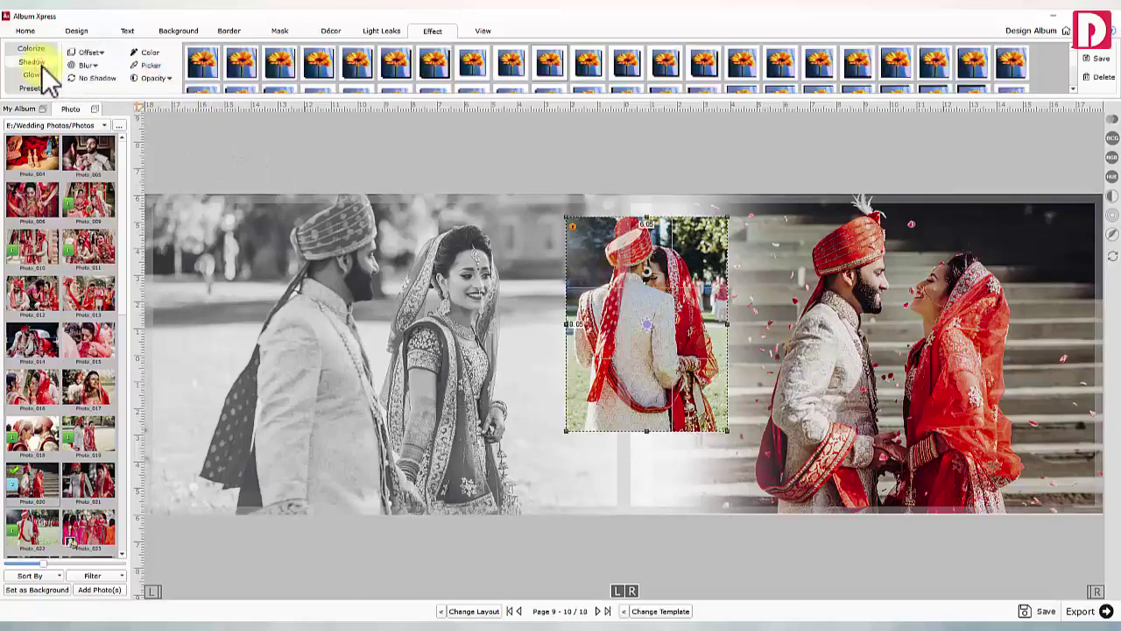
click(102, 54)
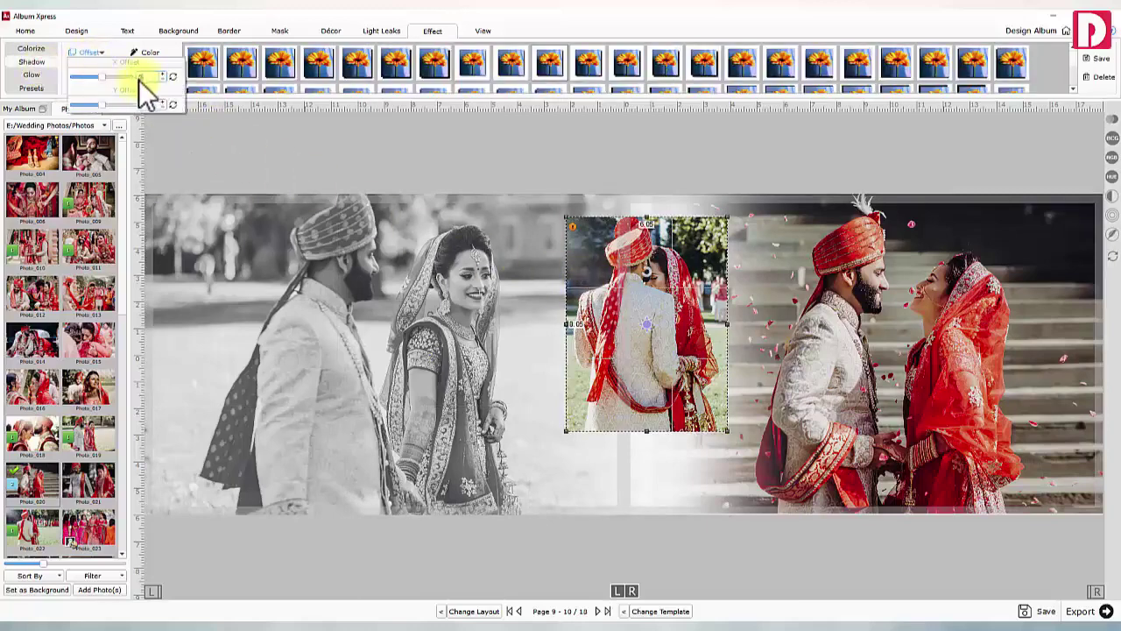
text(15)
click(145, 104)
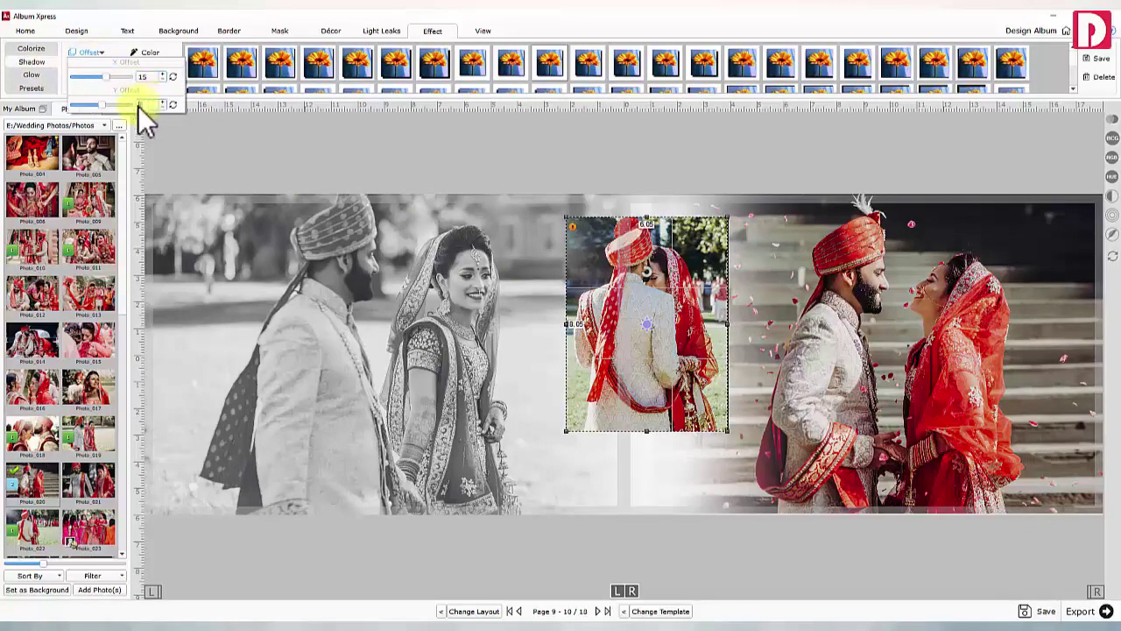
text(15)
click(87, 51)
- Adjust the blur and opacity of the small centre photo's shadow and check the available glow effects
click(93, 66)
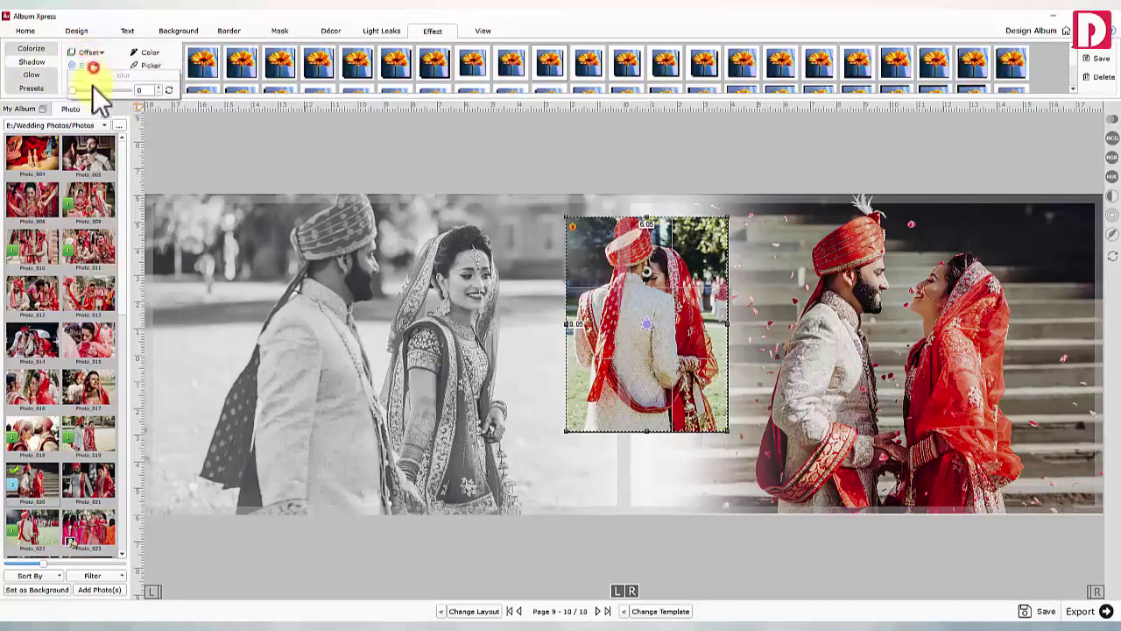
click(87, 66)
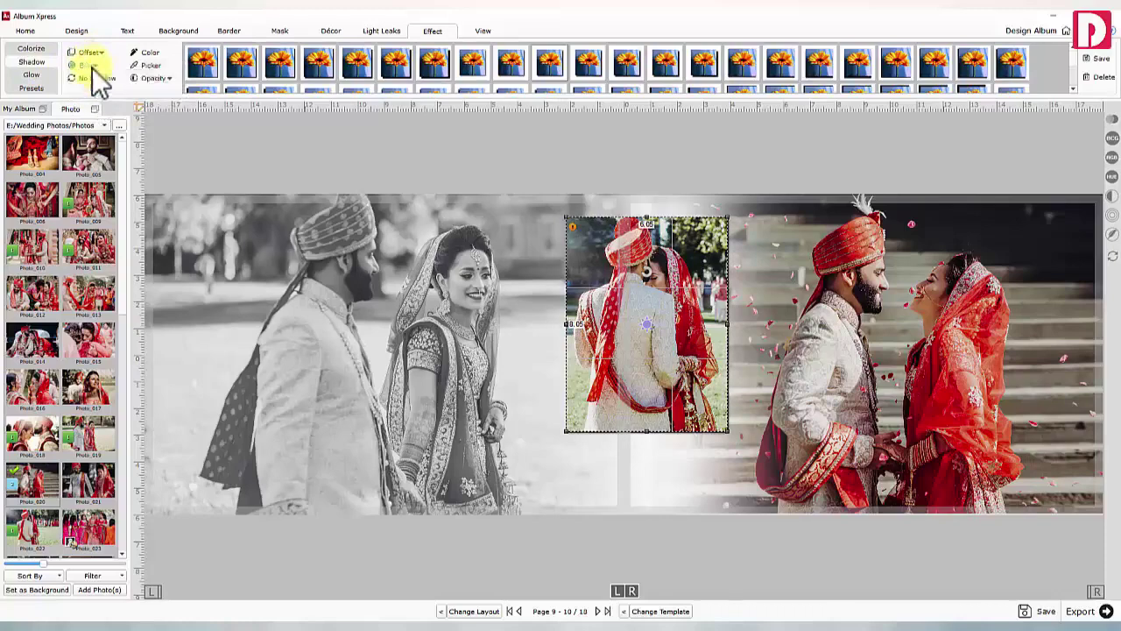
click(154, 79)
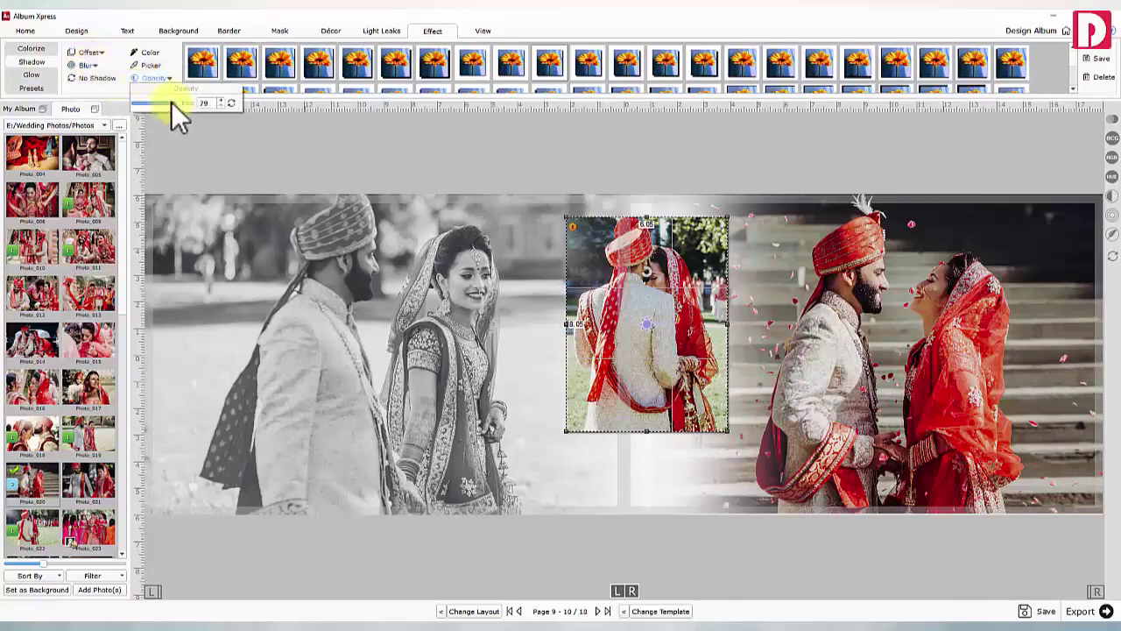
click(156, 77)
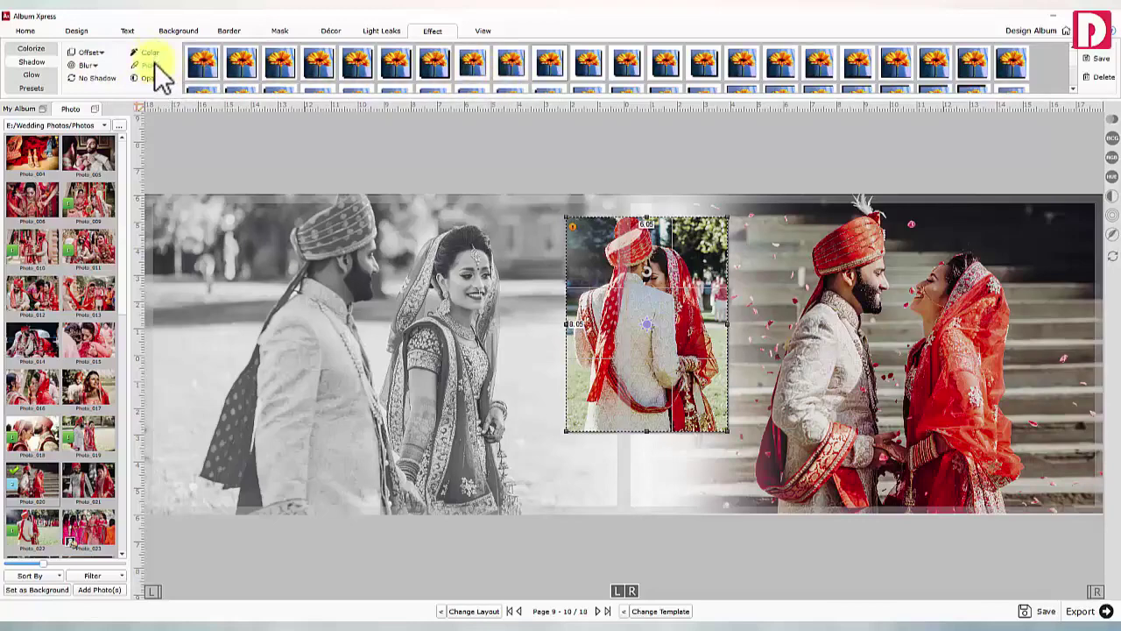
click(38, 78)
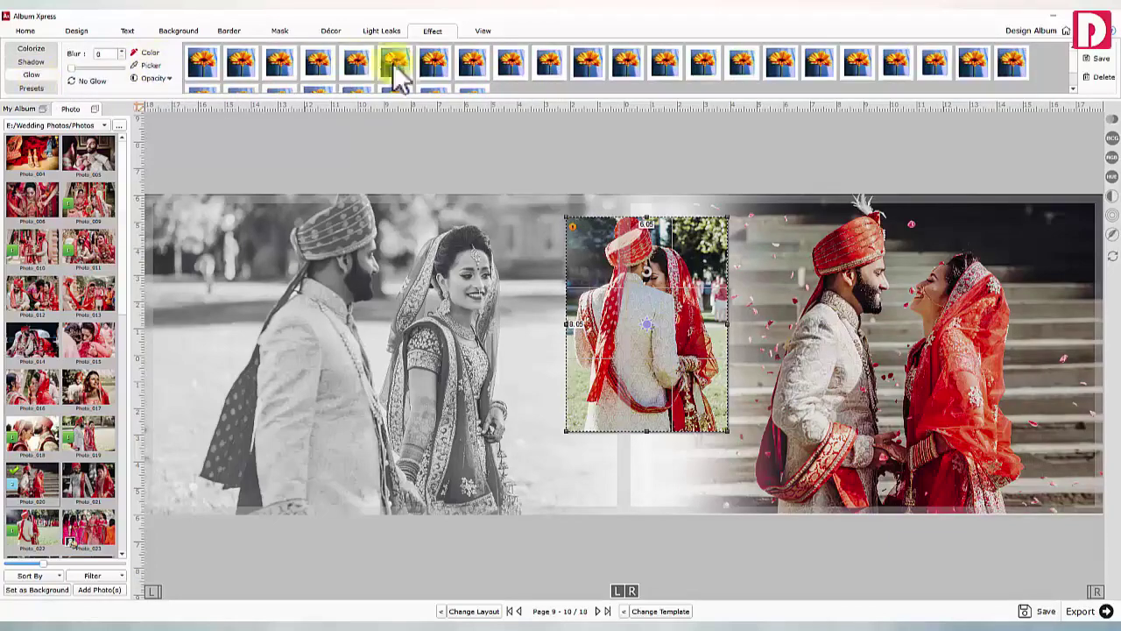
click(478, 142)
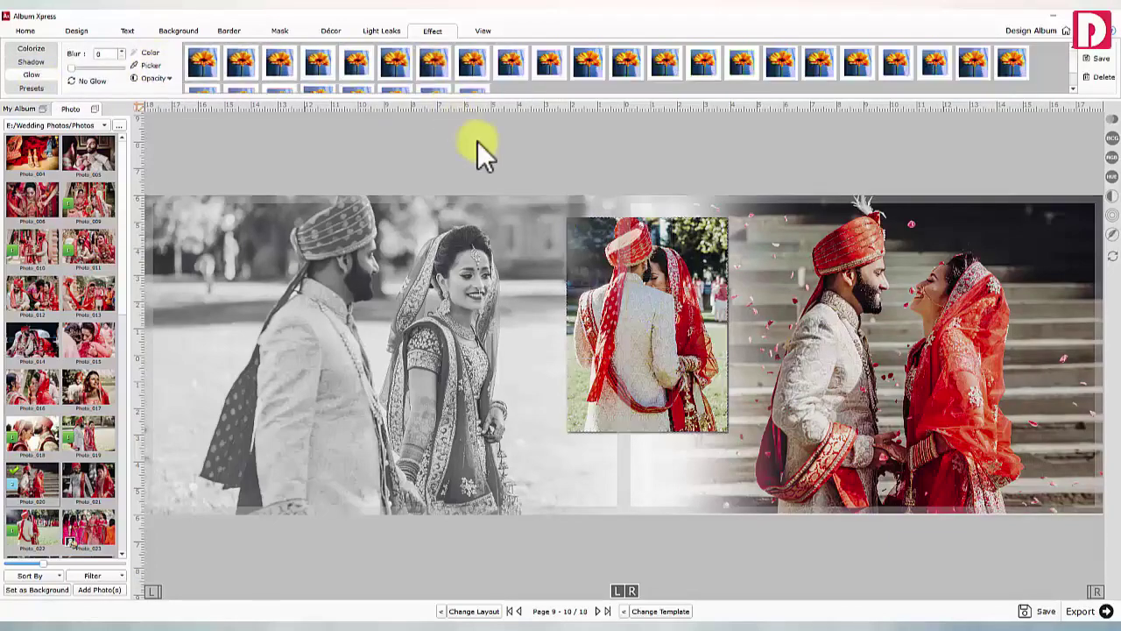
- Add the title WEDDING in a_FuturicaExtraBlack at size 250 and place it across the lower centre of the spread
click(117, 31)
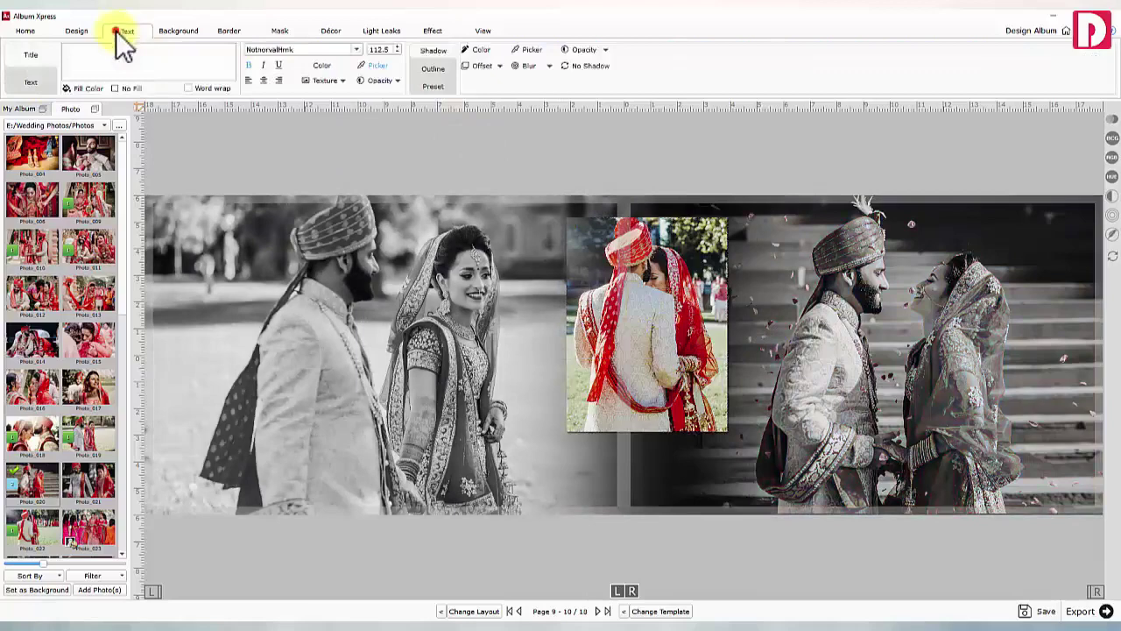
click(31, 82)
click(34, 57)
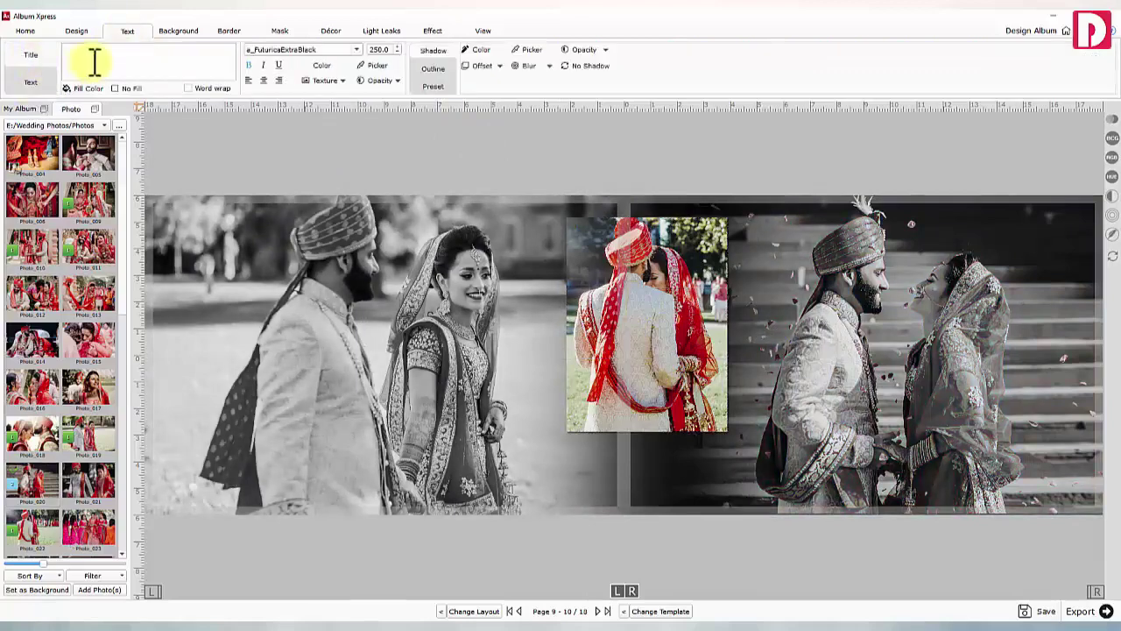
text(WEDDING)
mouse_move(688, 358)
mouse_down()
mouse_move(380, 445)
mouse_move(607, 400)
mouse_move(607, 487)
mouse_up()
- Fill the WEDDING title with the image Wedding Text_1.png as its texture
click(332, 83)
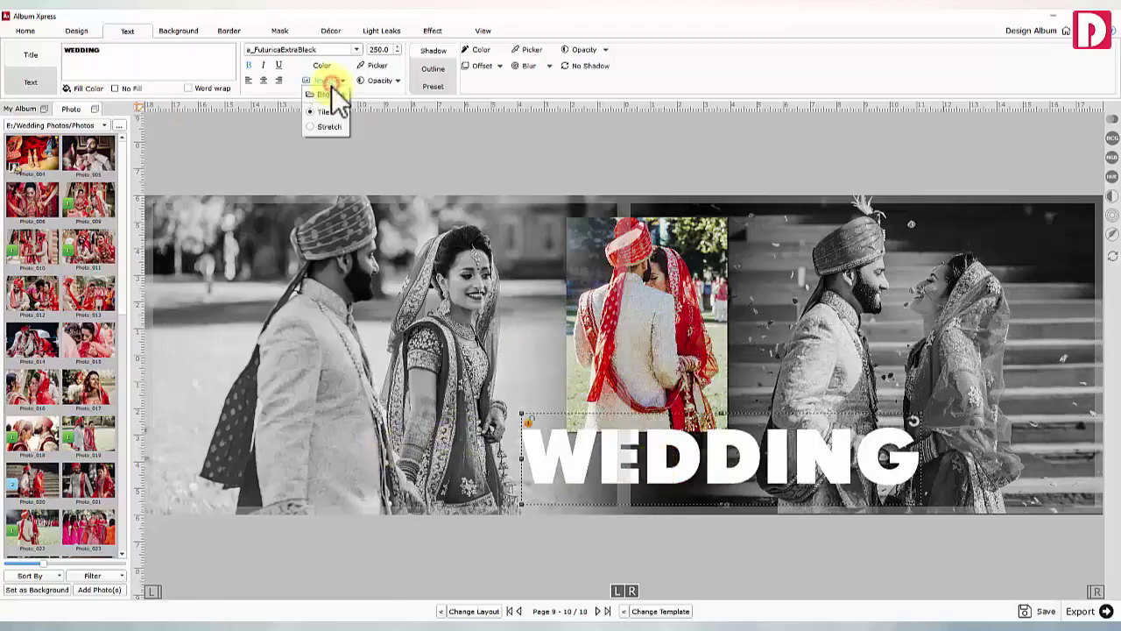
click(332, 90)
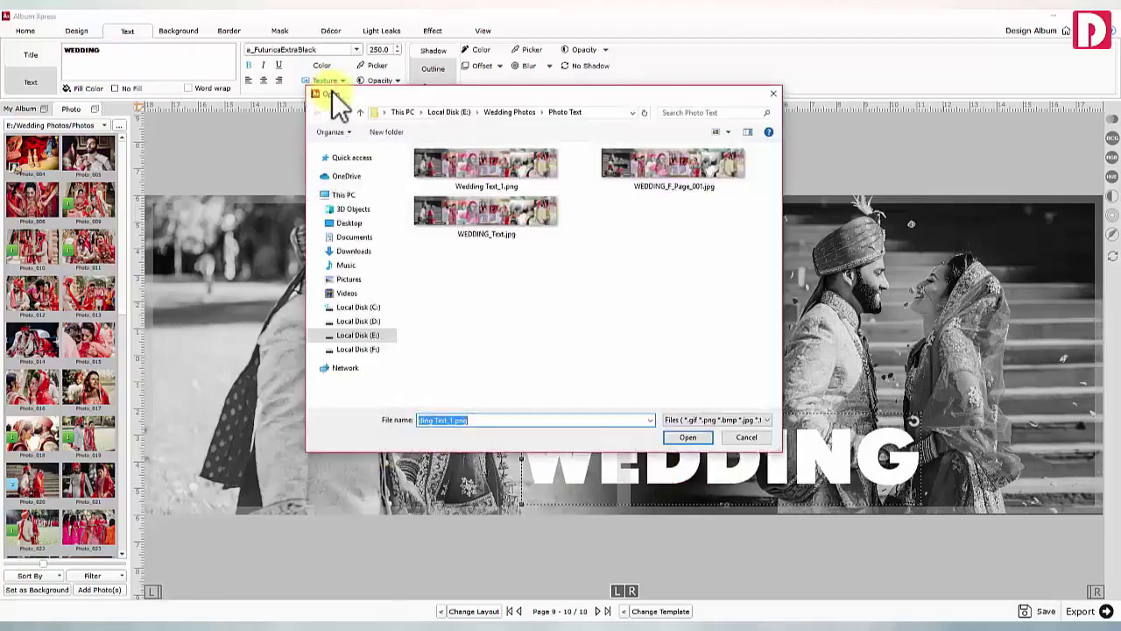
double_click(469, 171)
- Shrink the textured WEDDING title to a font size of about 92 and centre it just below the small photo
drag(925, 503, 858, 473)
drag(708, 446, 722, 491)
drag(679, 470, 696, 464)
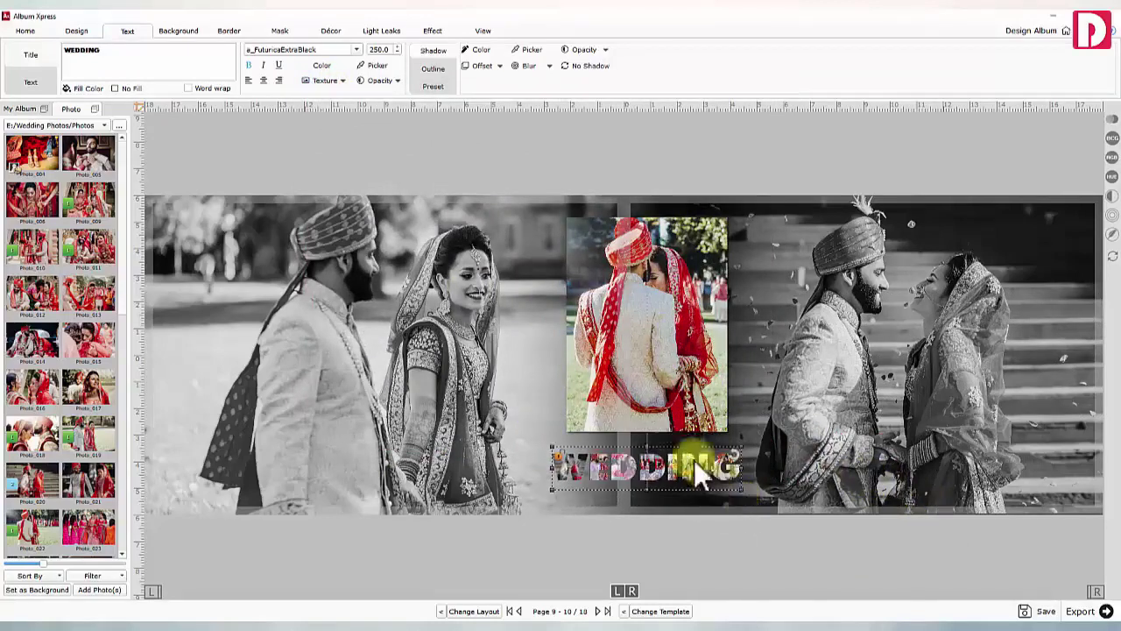
- Examine the outline options and style presets available for the WEDDING title
click(433, 70)
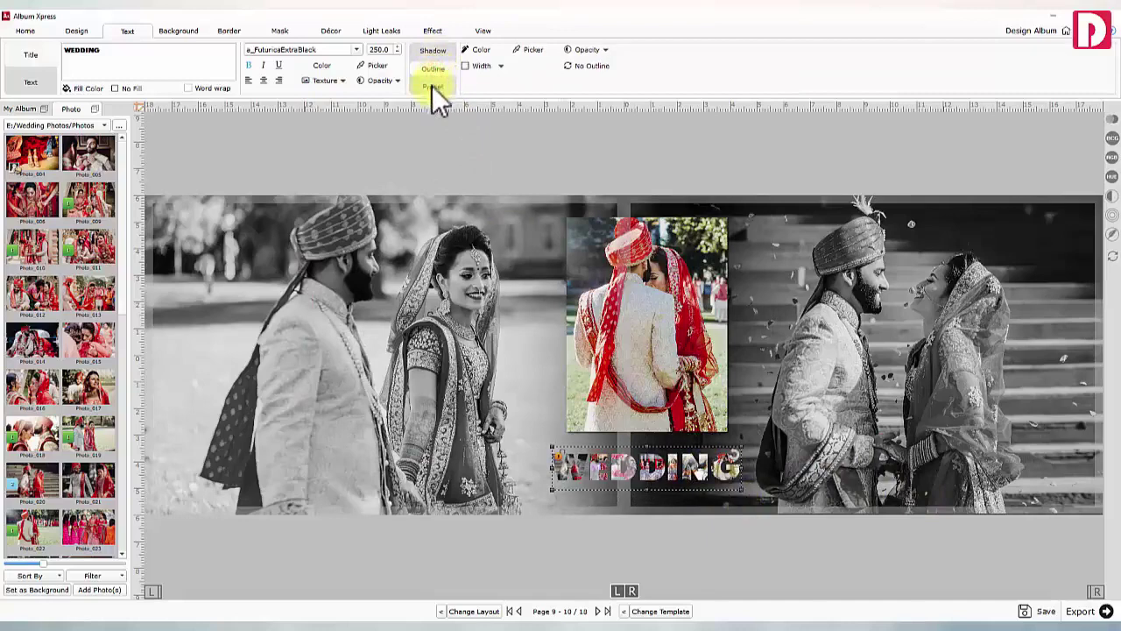
click(432, 86)
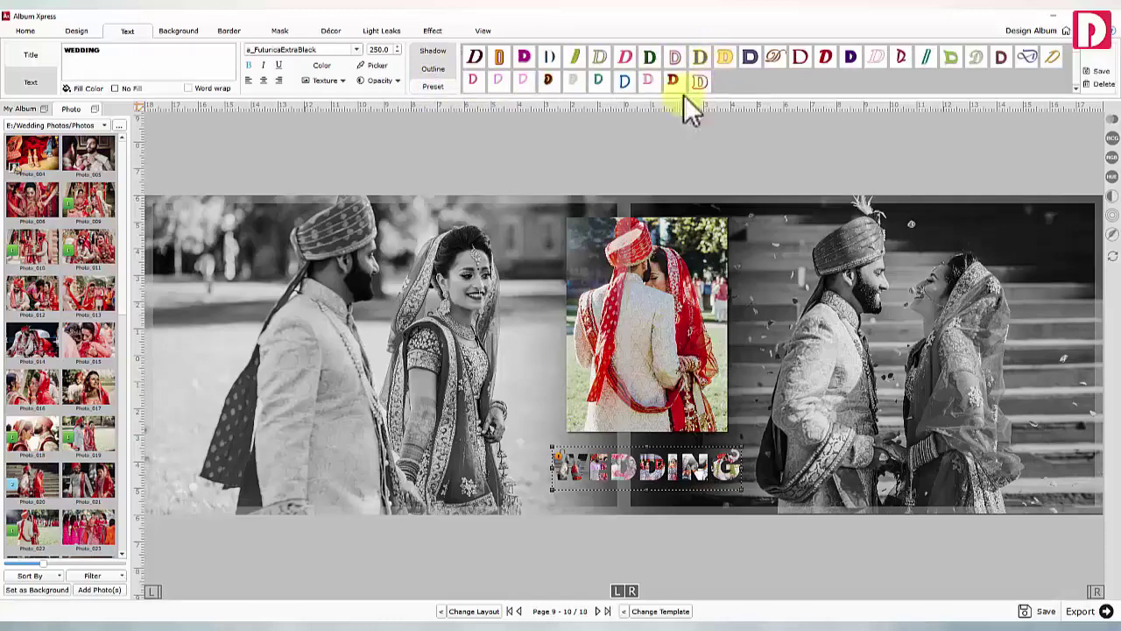
click(639, 148)
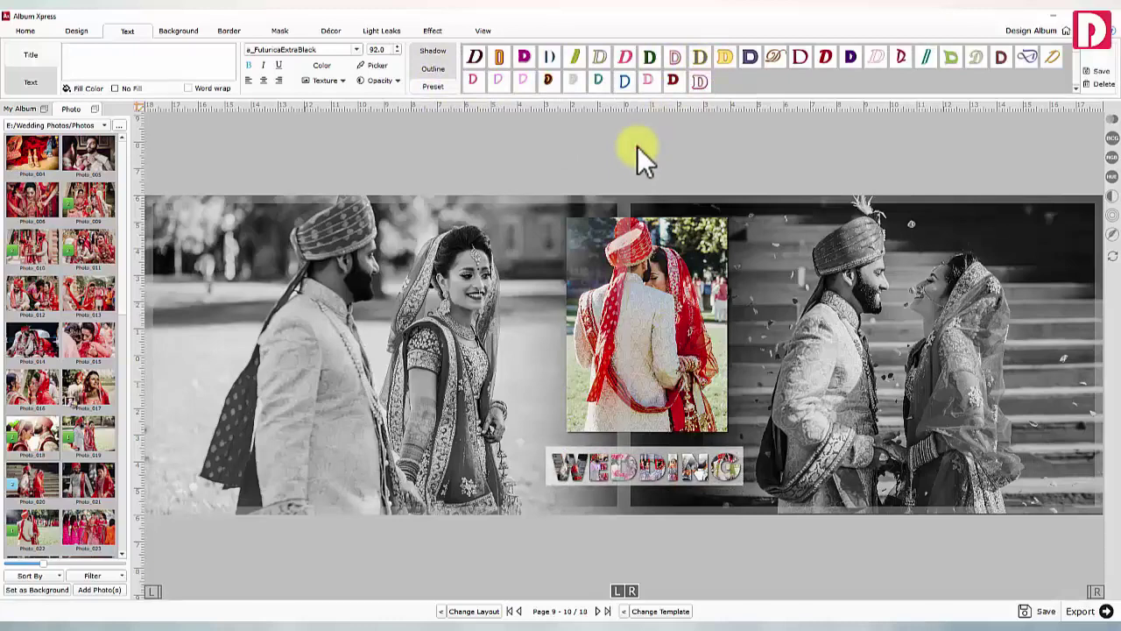
- Save the WEDDING title as a PNG named my wedding text in the Photo Text folder
click(649, 467)
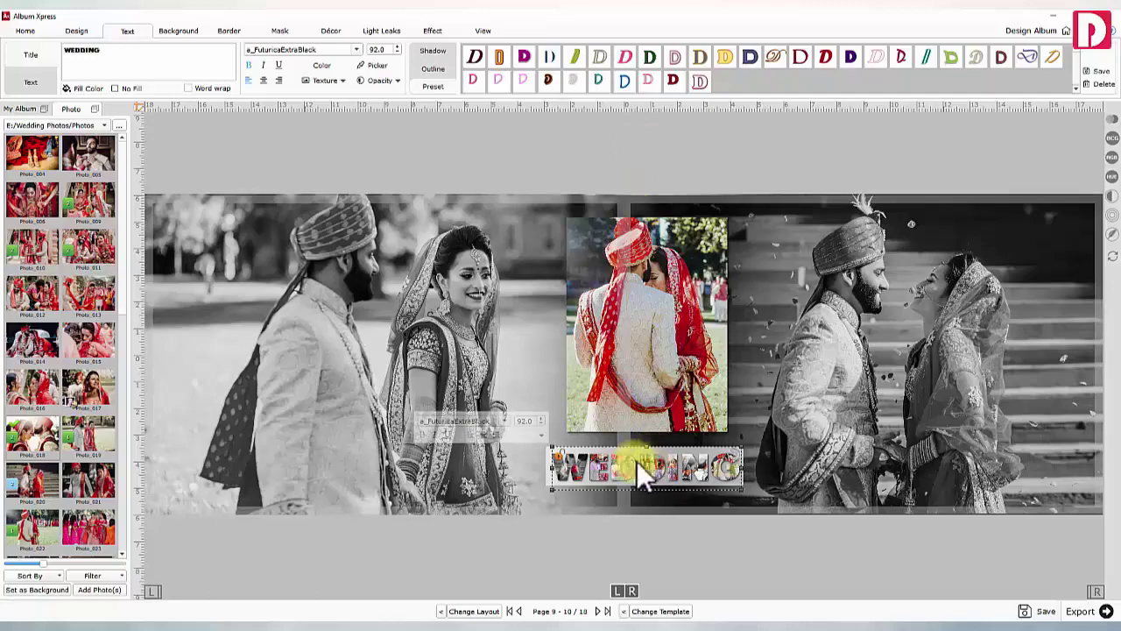
right_click(696, 302)
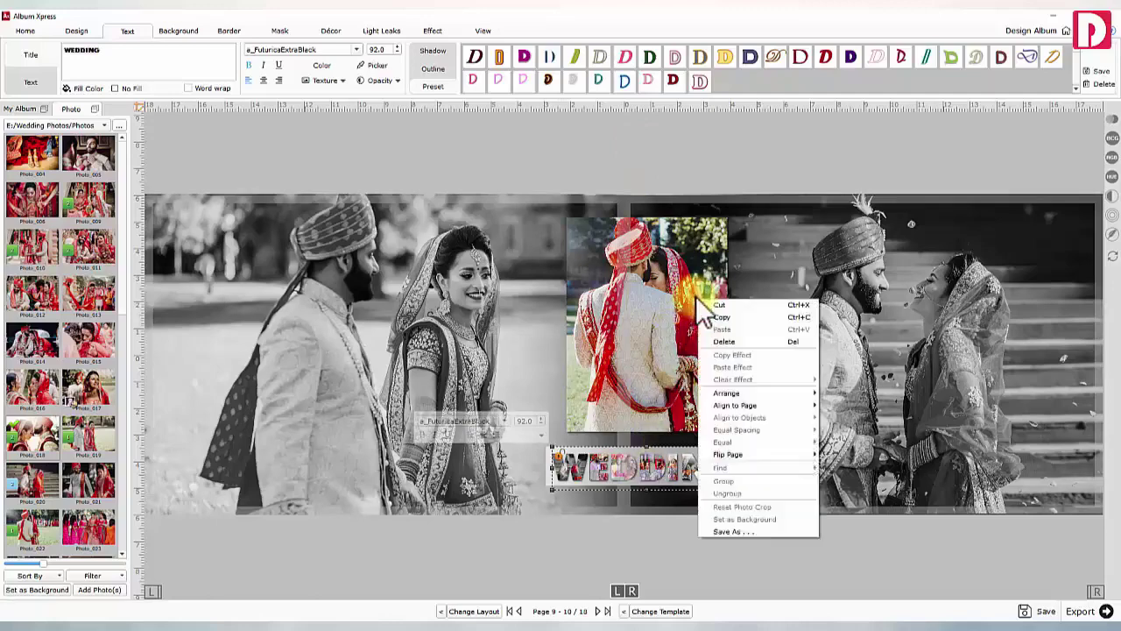
click(735, 531)
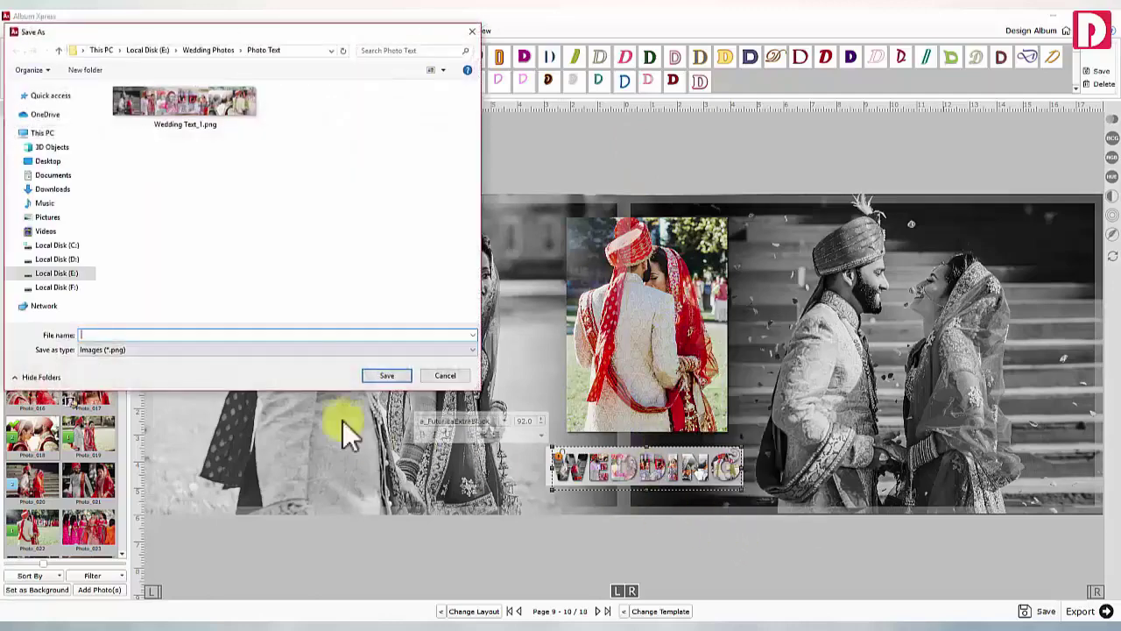
text(my wedding text)
click(384, 376)
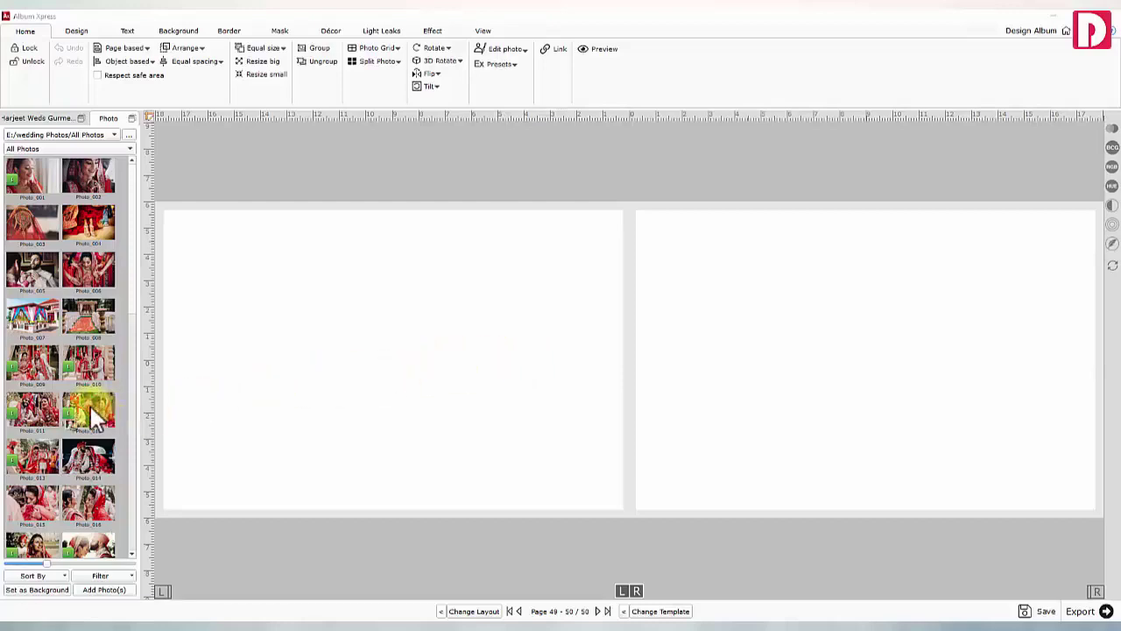
- Place Photo_026 on the left page of the blank spread 49 - 50 and enlarge it to about 12.94 x 9.79
scroll(89, 404, down, 3)
double_click(89, 449)
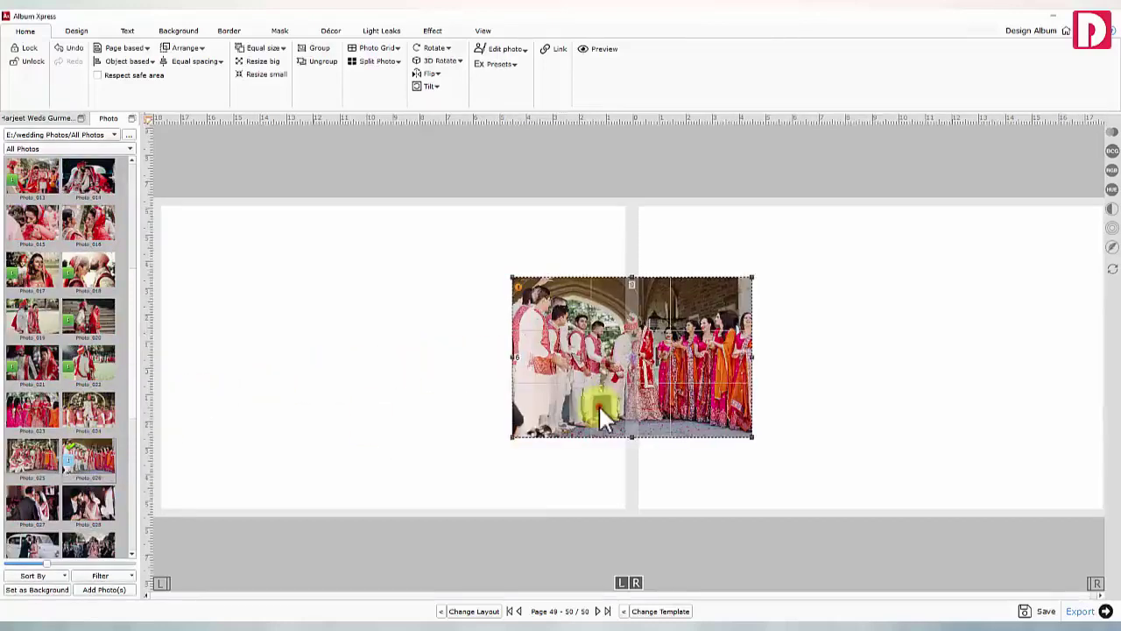
drag(601, 406, 311, 358)
drag(514, 438, 575, 461)
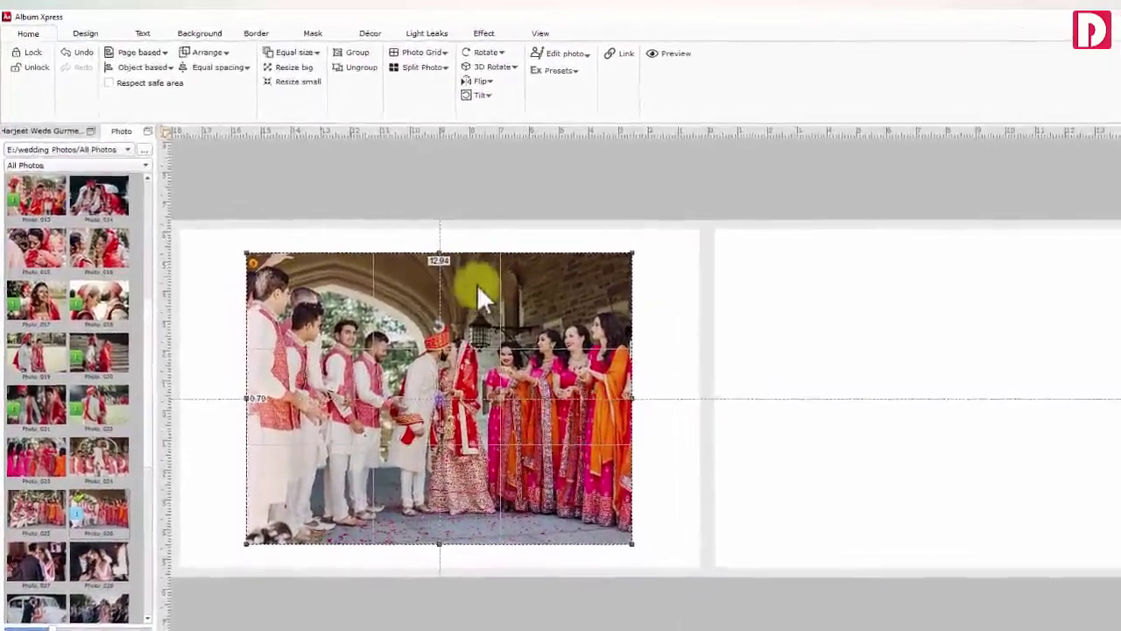
- Apply the Heart_002 mask from the 01_Heart category to Photo_026 on the left page
click(305, 37)
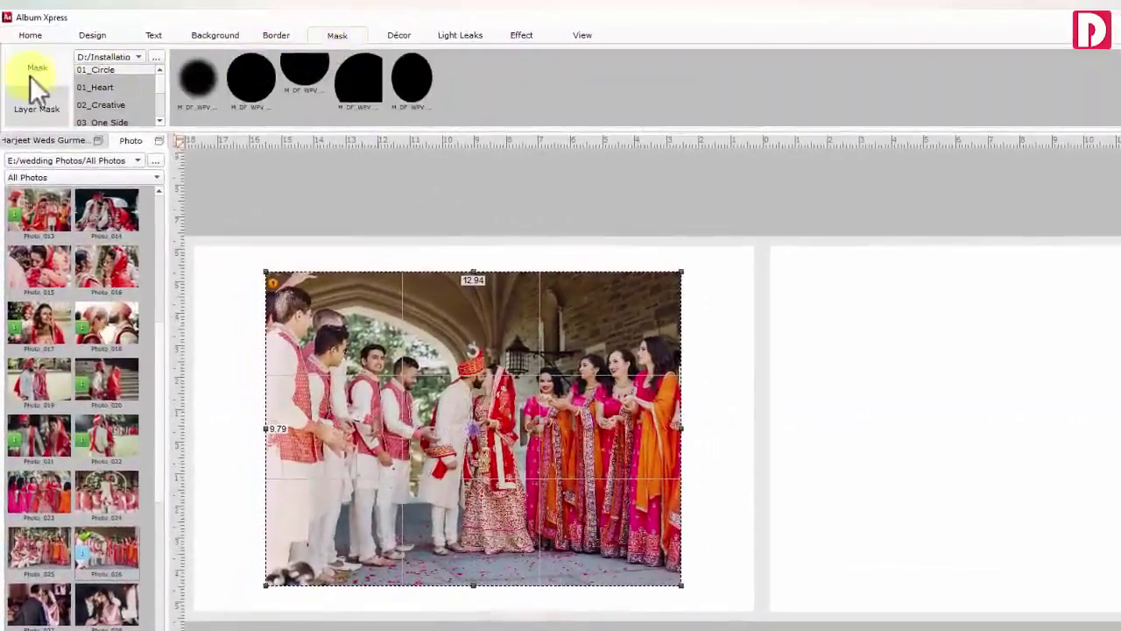
click(106, 87)
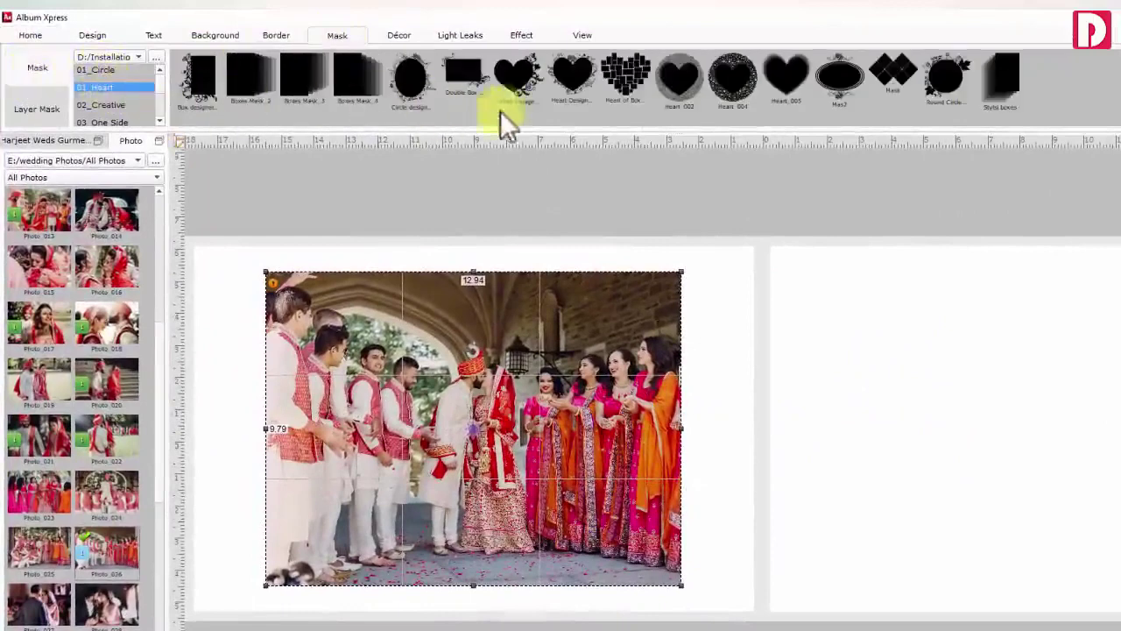
click(667, 75)
- Resize the heart-masked photo to about 11.75 x 10.23 and reposition the image inside the mask
drag(473, 272, 476, 257)
drag(268, 425, 304, 421)
drag(573, 466, 540, 465)
scroll(459, 425, up, 3)
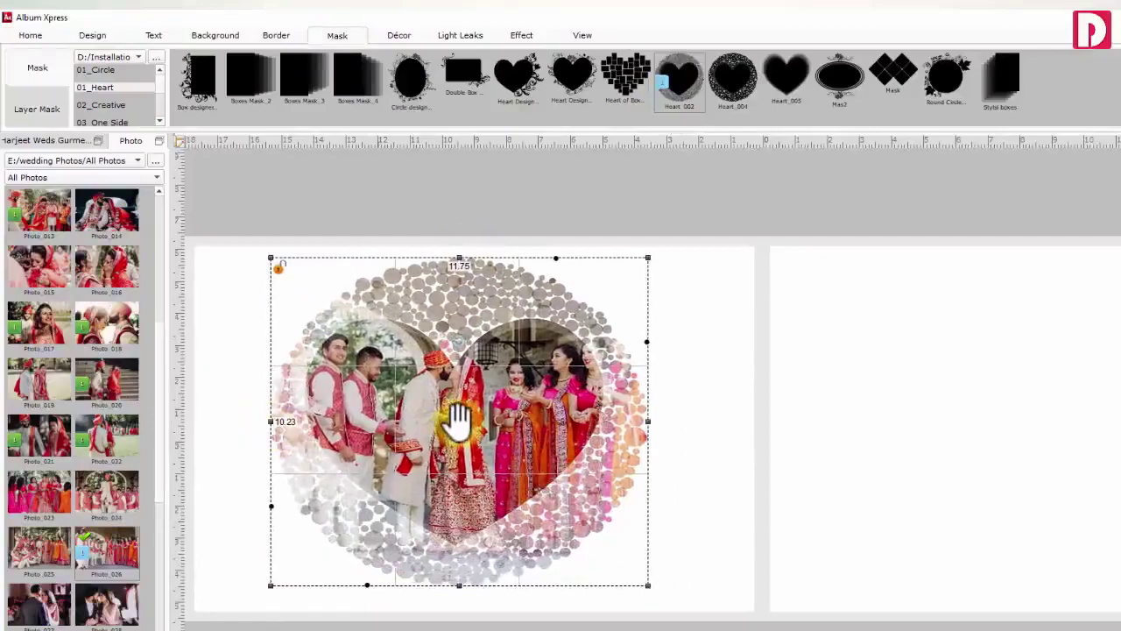
drag(458, 426, 458, 488)
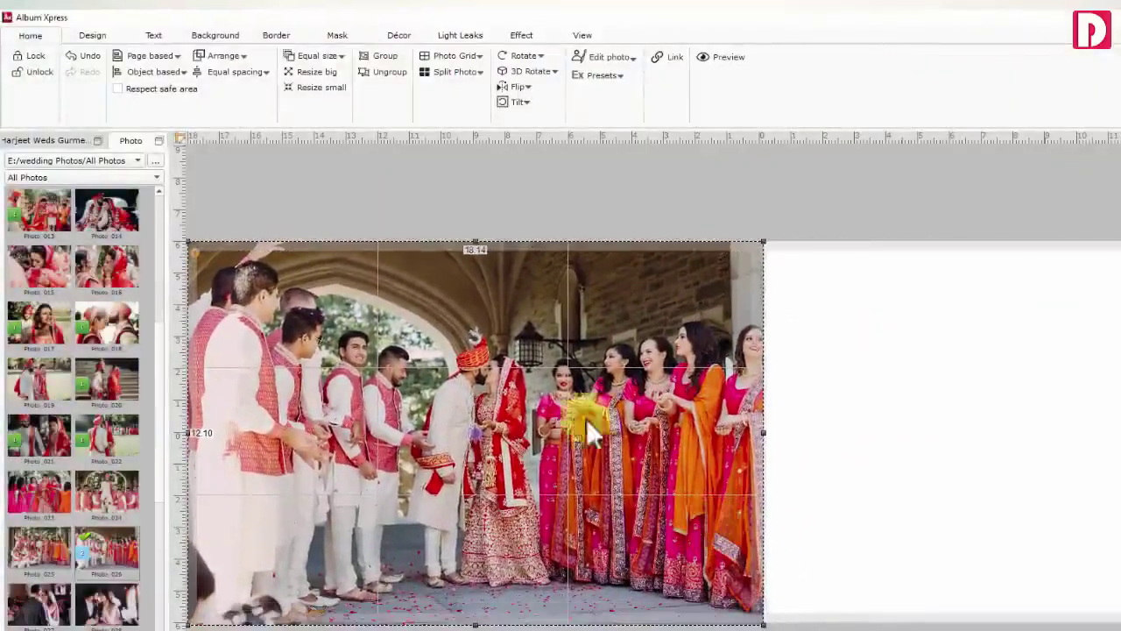
- Brush a layer mask over the couple in the enlarged left-page photo with a soft round brush and finish masking
click(338, 35)
click(39, 107)
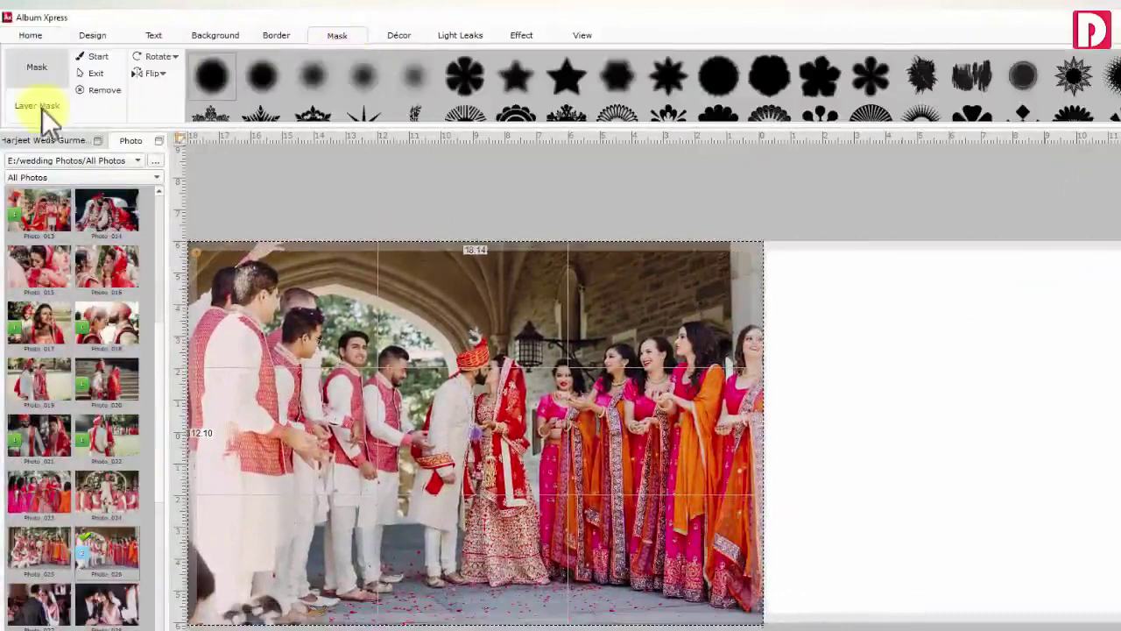
scroll(331, 90, down, 1)
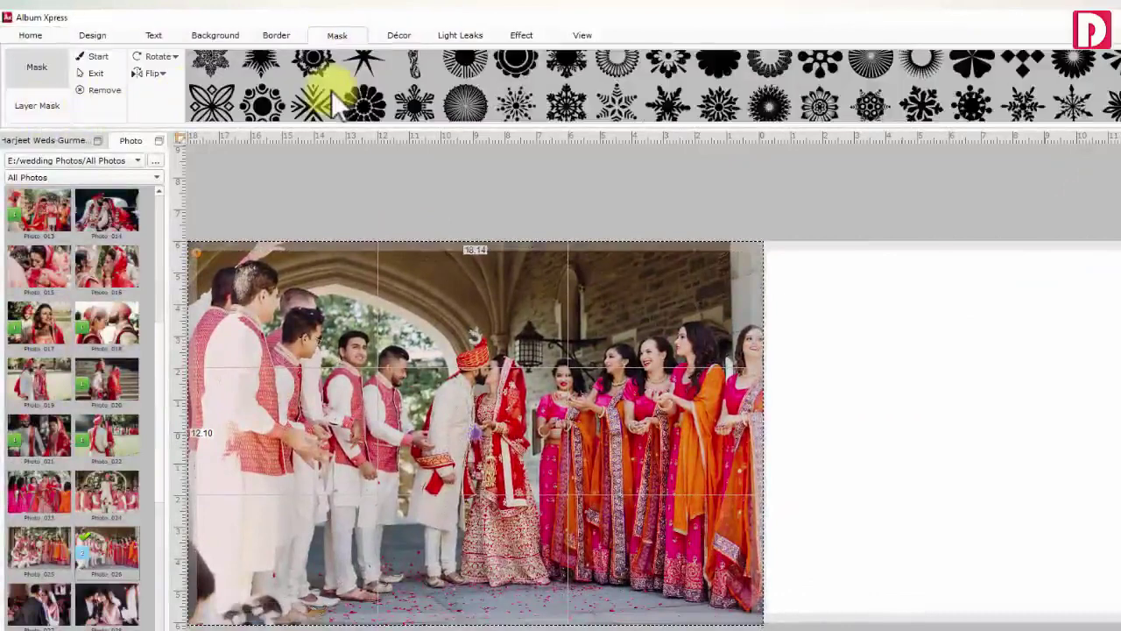
scroll(331, 91, down, 3)
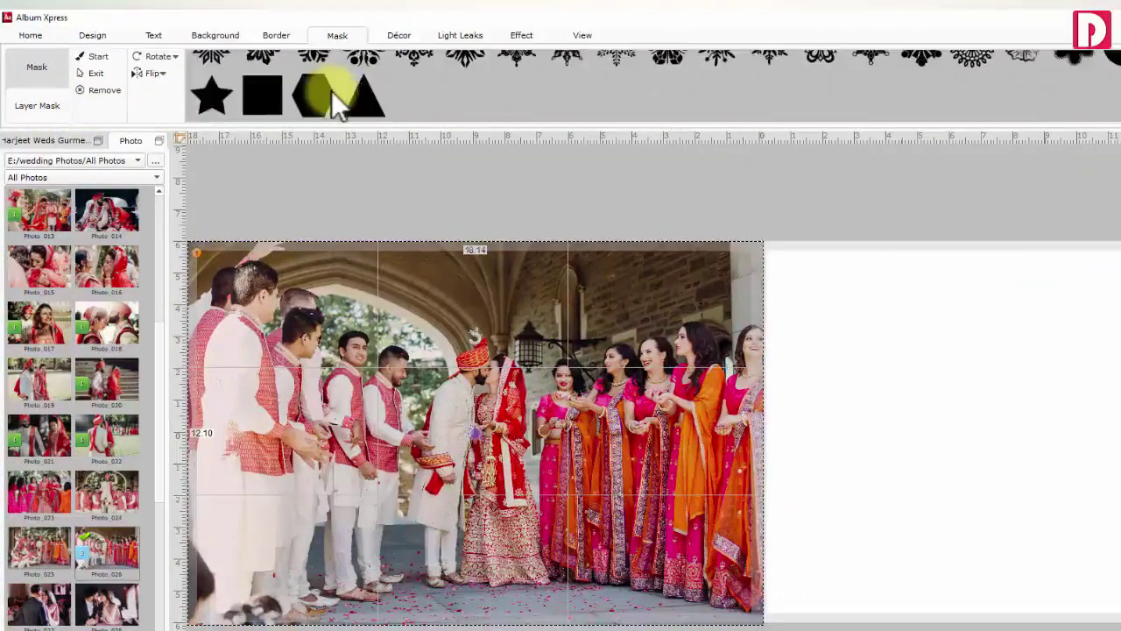
scroll(331, 90, up, 4)
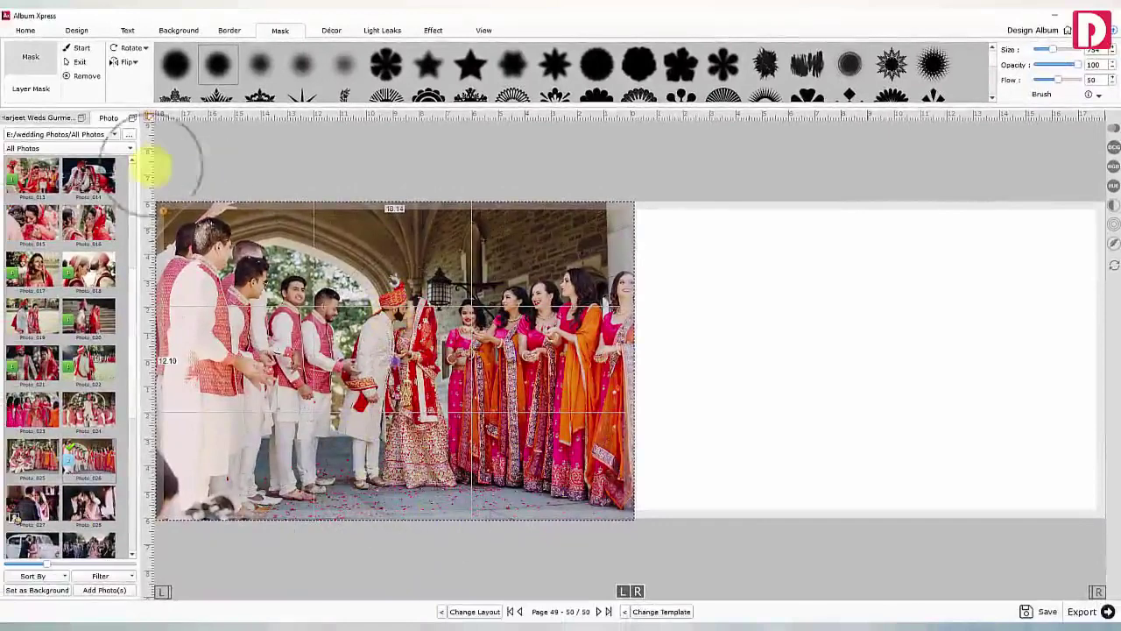
click(77, 60)
- Blur the left-page photo's surroundings around the masked couple by about 43
click(1113, 225)
click(1049, 252)
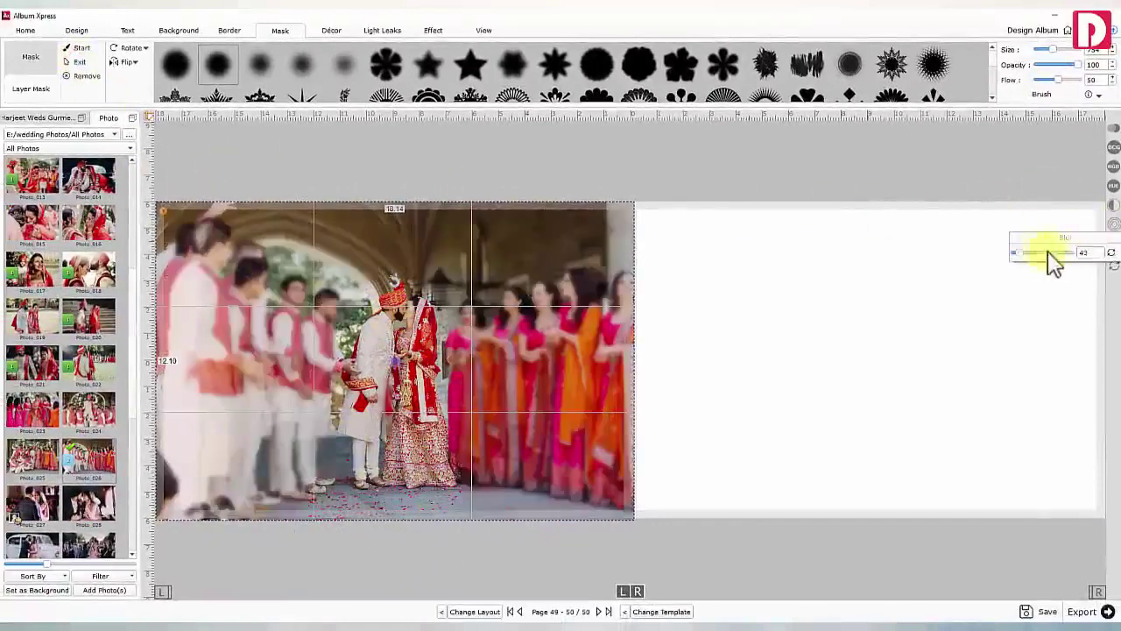
click(1112, 228)
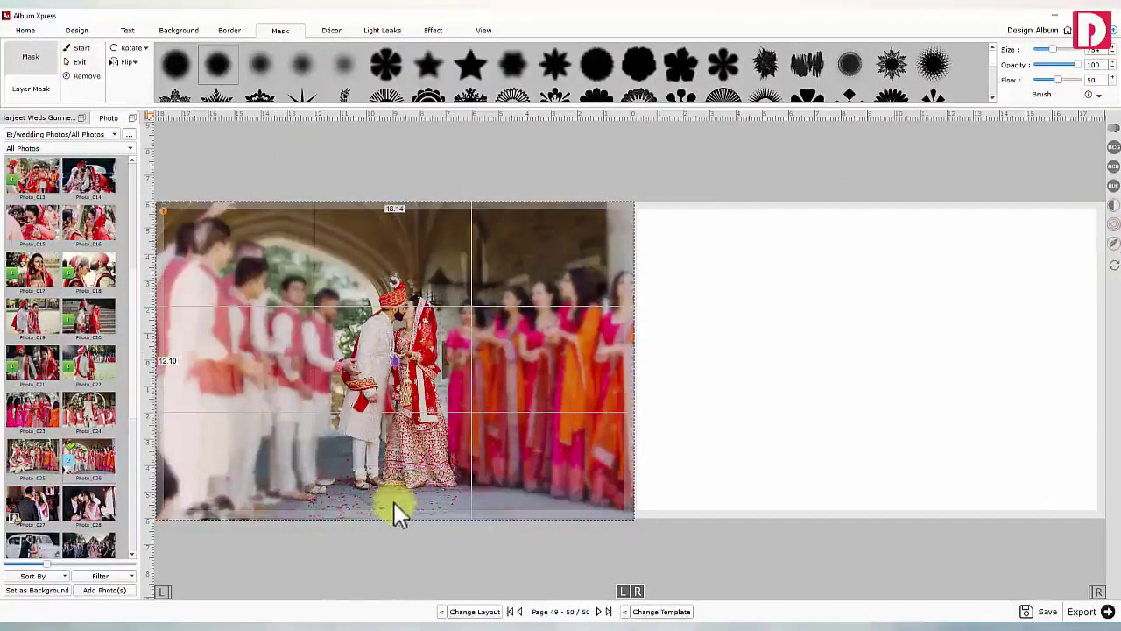
- Refine the layer mask on the ground beside the couple's feet with the second soft brush and finish masking
click(220, 64)
mouse_move(333, 491)
mouse_down()
mouse_move(345, 503)
mouse_move(464, 517)
mouse_move(328, 466)
mouse_move(487, 469)
mouse_move(405, 254)
mouse_move(325, 400)
mouse_move(333, 468)
mouse_up()
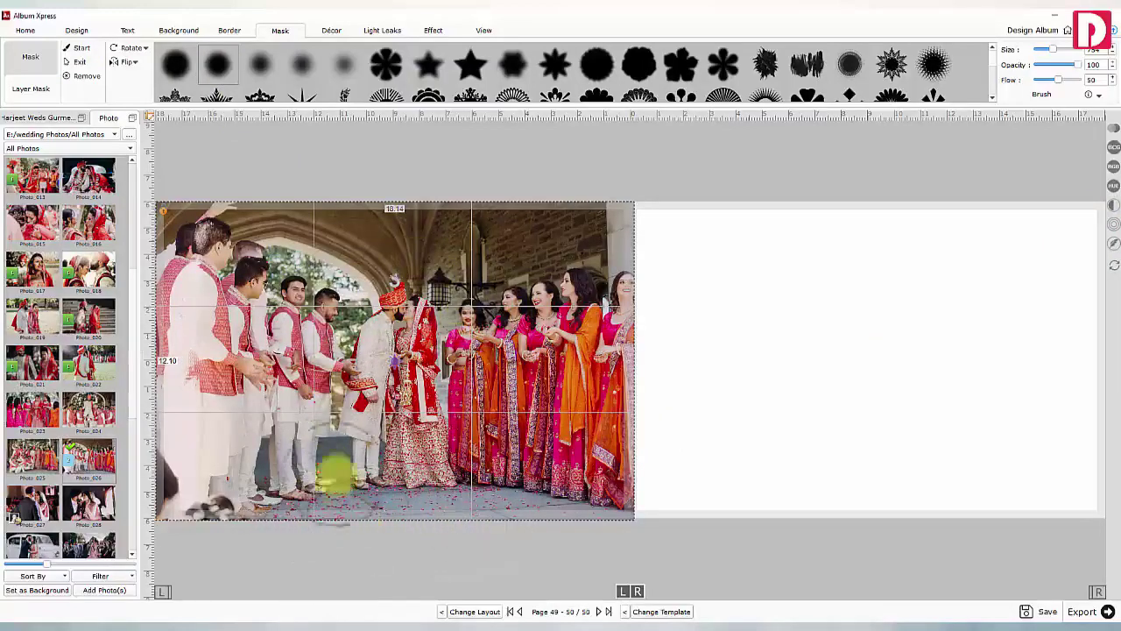
click(78, 62)
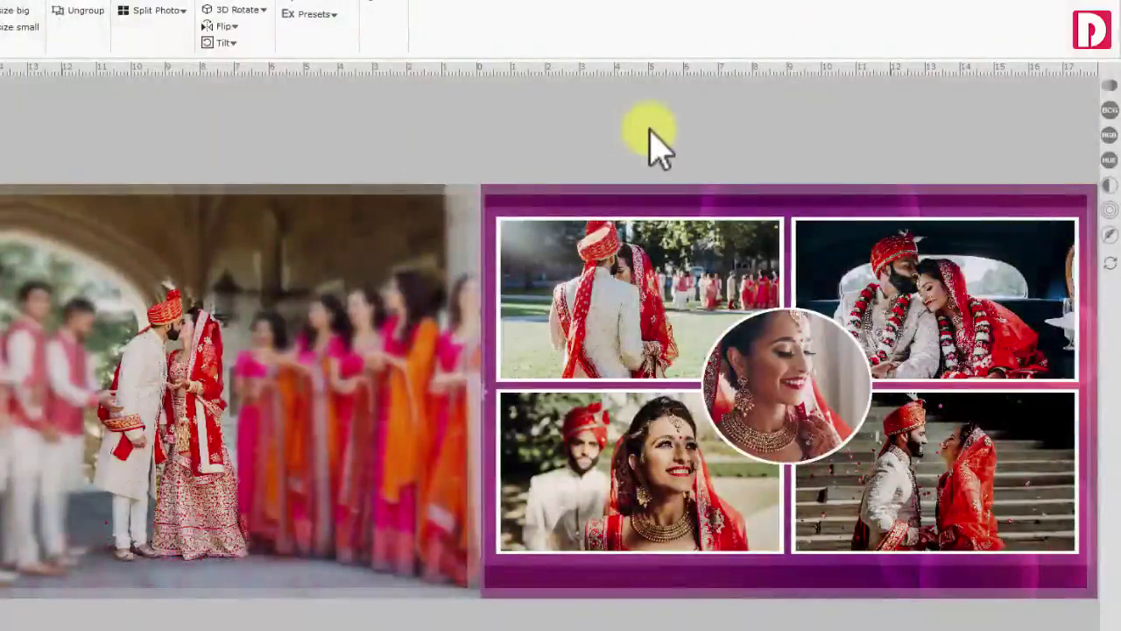
- Examine the brightness, contrast and gamma, RGB, hue, opacity, blur and feather adjustments available for photos
click(1107, 109)
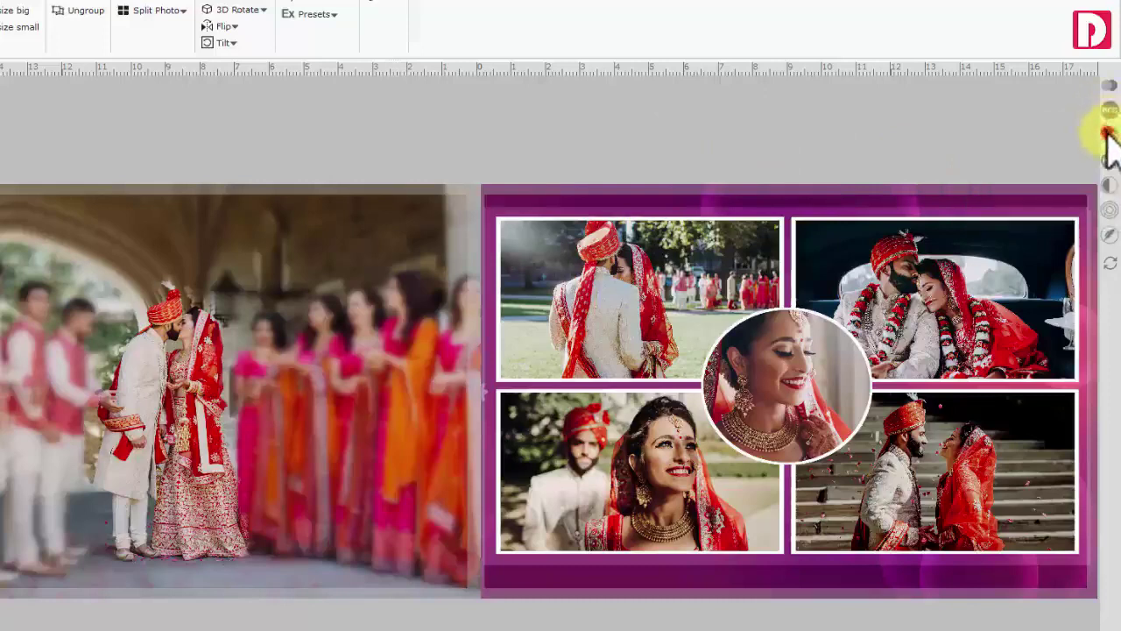
click(1109, 133)
click(1108, 135)
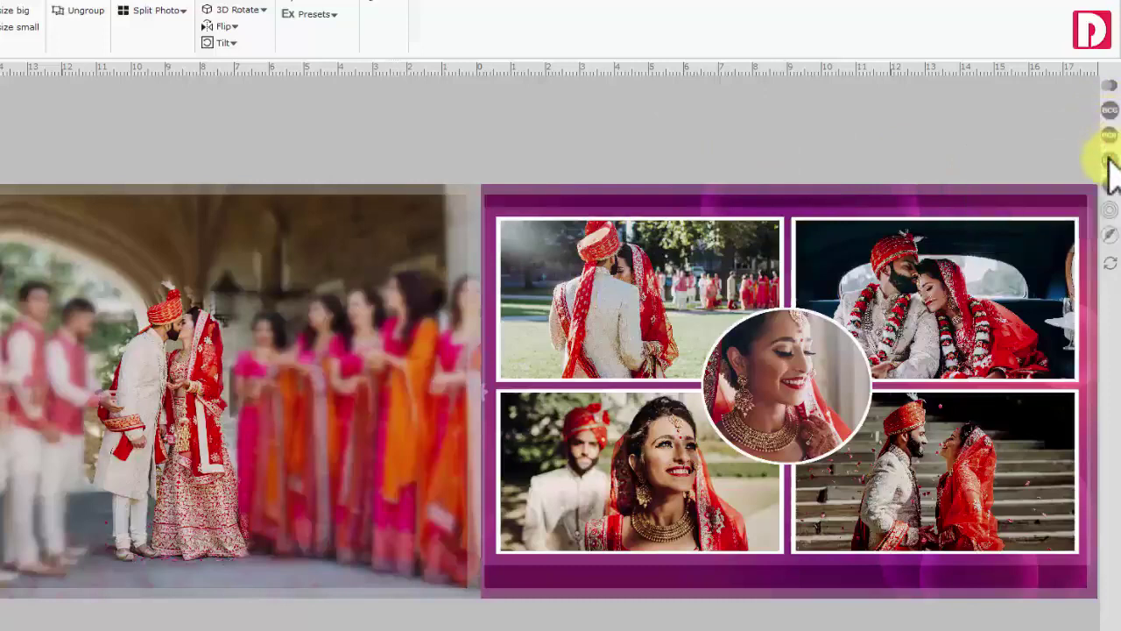
click(1108, 159)
click(1108, 161)
click(1108, 181)
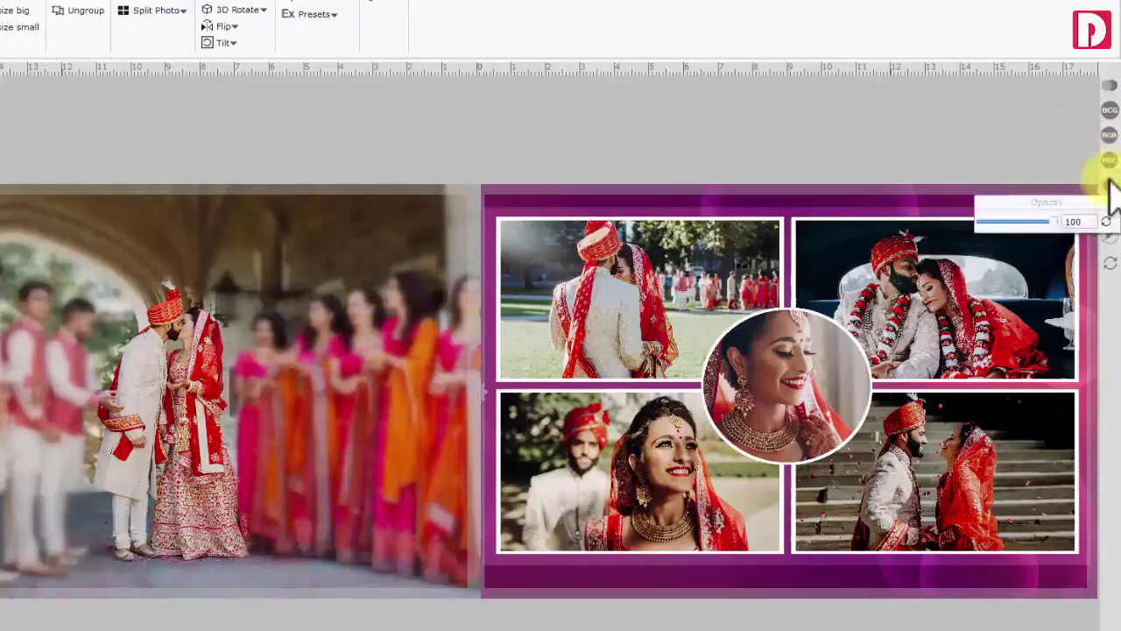
click(1109, 182)
click(1109, 208)
click(1108, 209)
click(1110, 234)
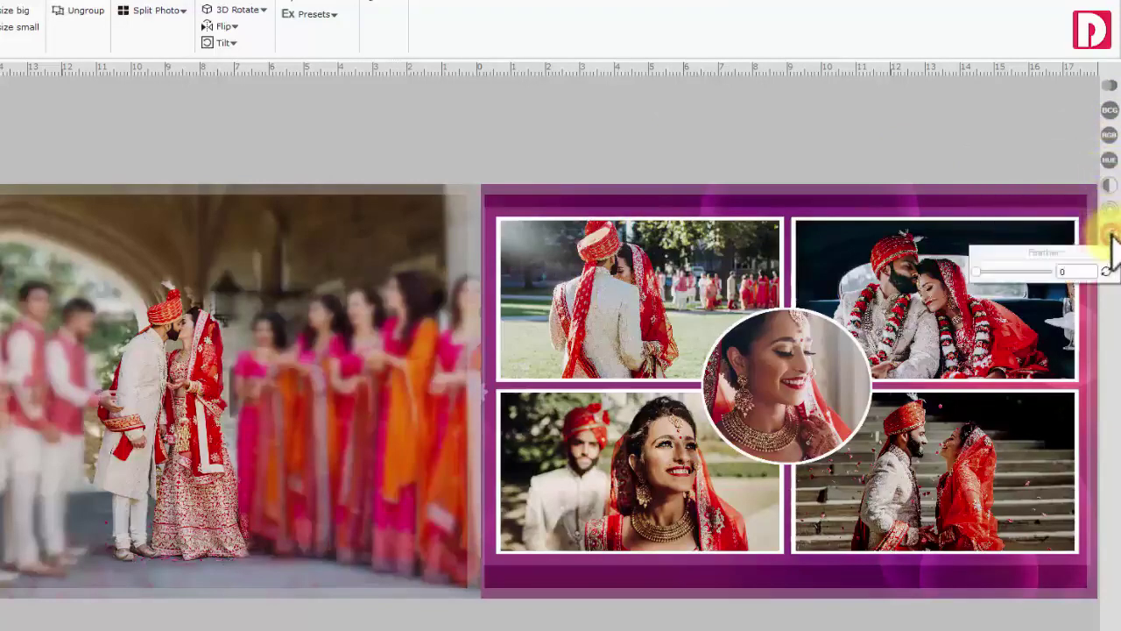
click(1111, 235)
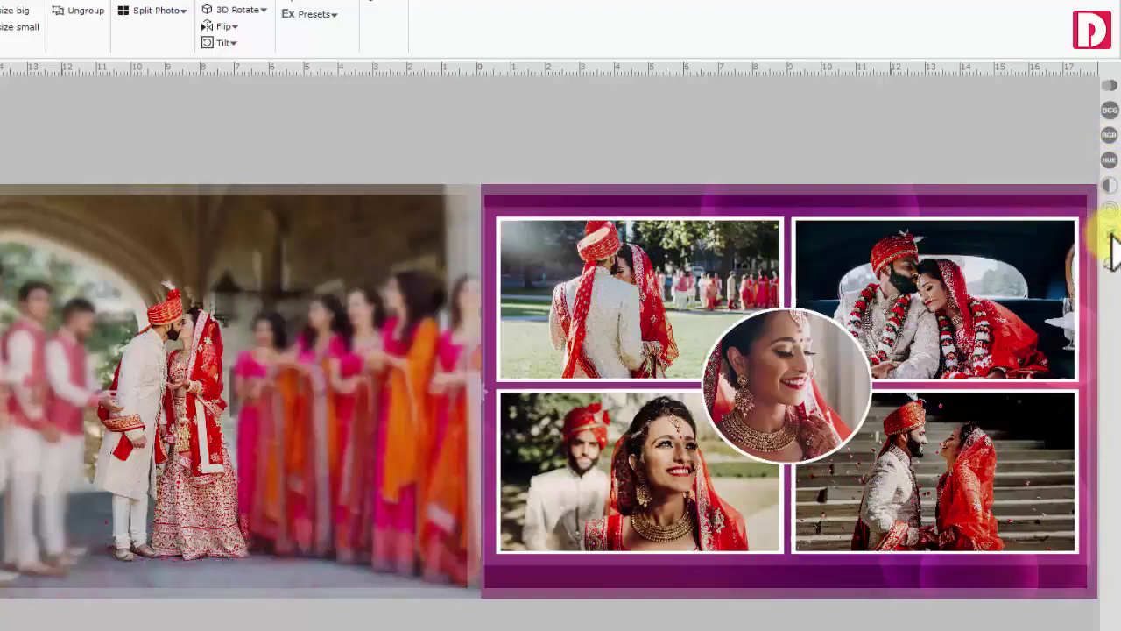
- Set the circular bride portrait's brightness to 9, contrast to 12 and gamma to 18
click(776, 376)
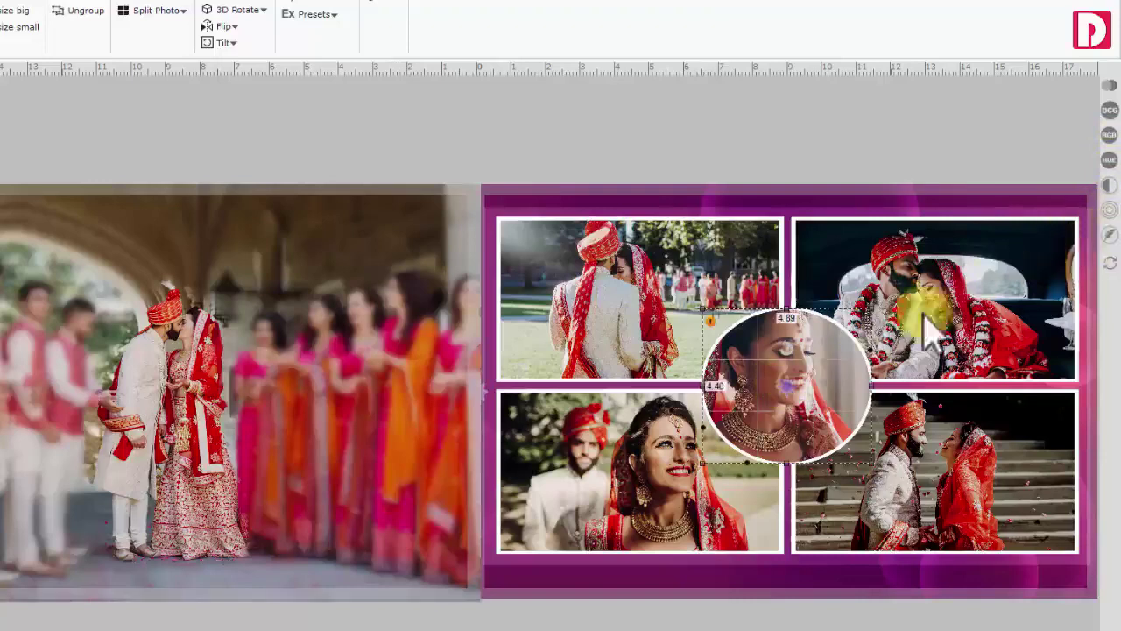
click(1109, 109)
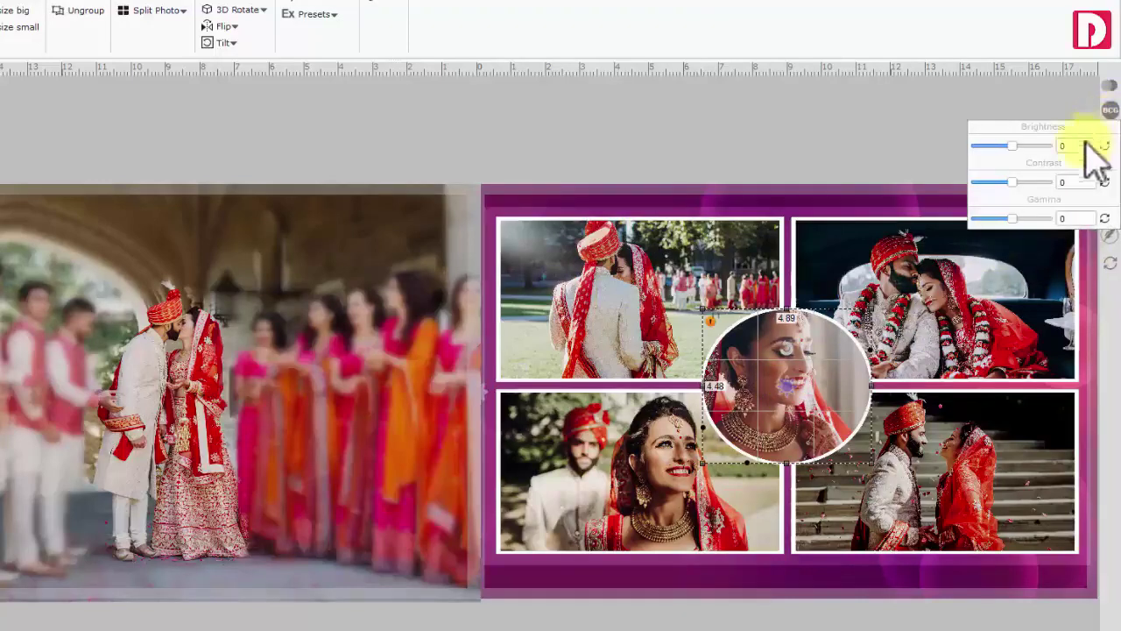
scroll(1026, 145, up, 3)
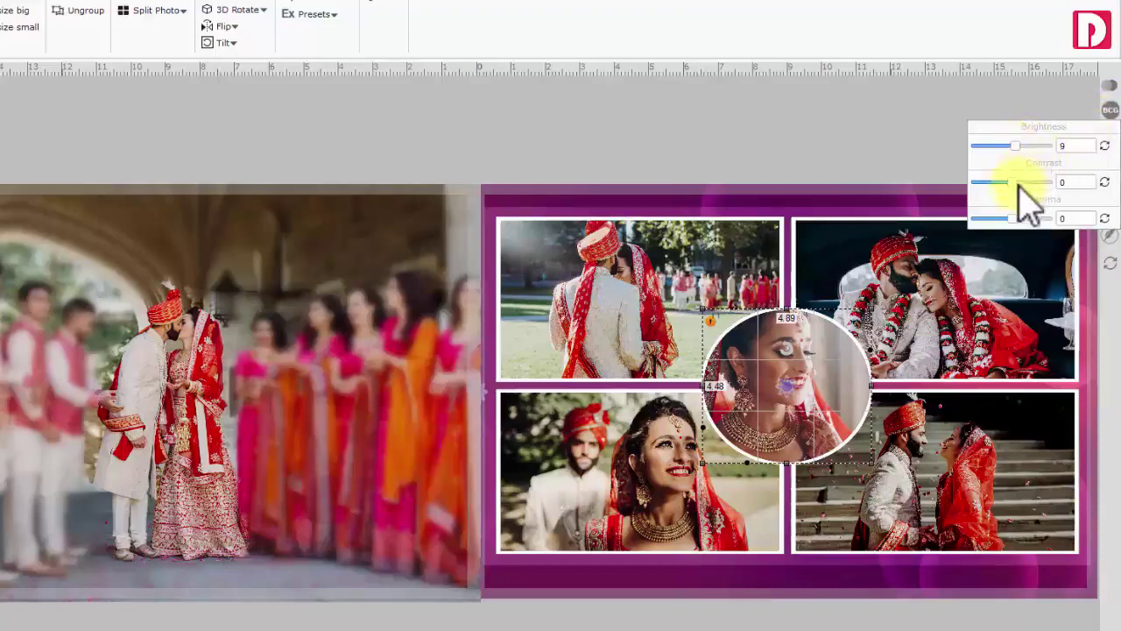
scroll(1017, 185, up, 4)
drag(1015, 218, 1020, 218)
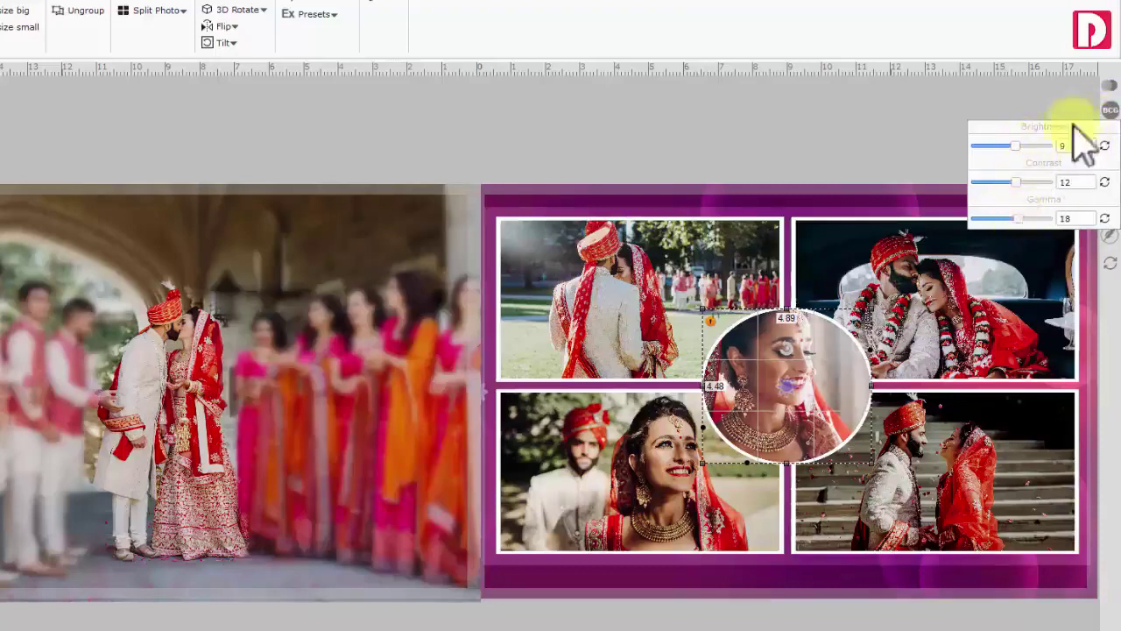
click(1109, 109)
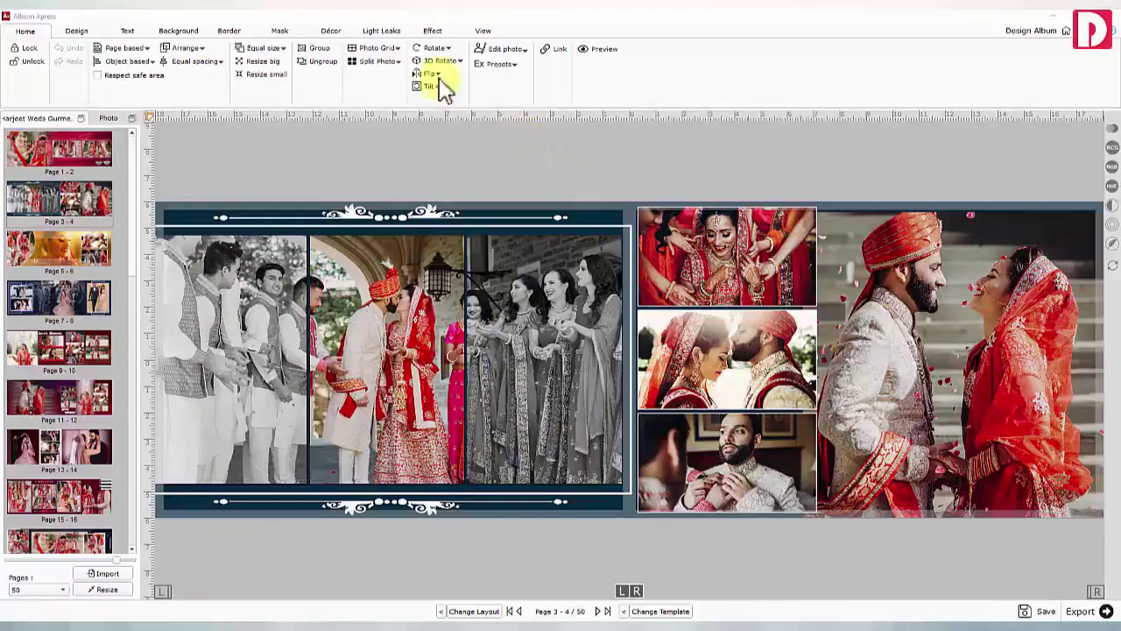
- Apply the magenta and purple overlay from the Light Leaks category to the large couple photo on spread 3 - 4
click(382, 32)
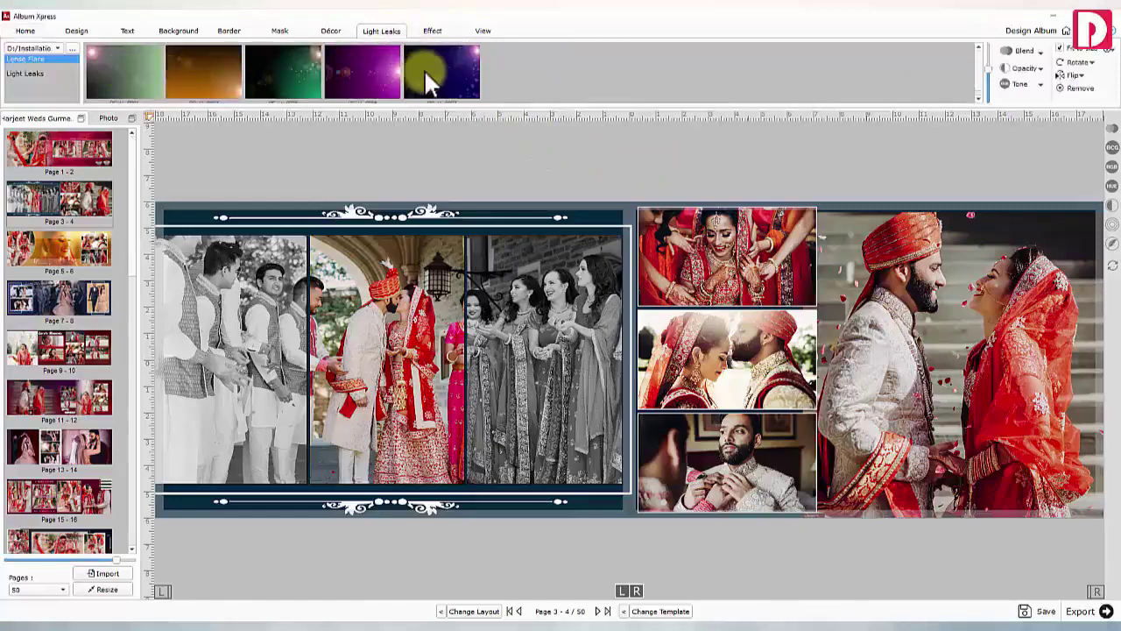
click(33, 75)
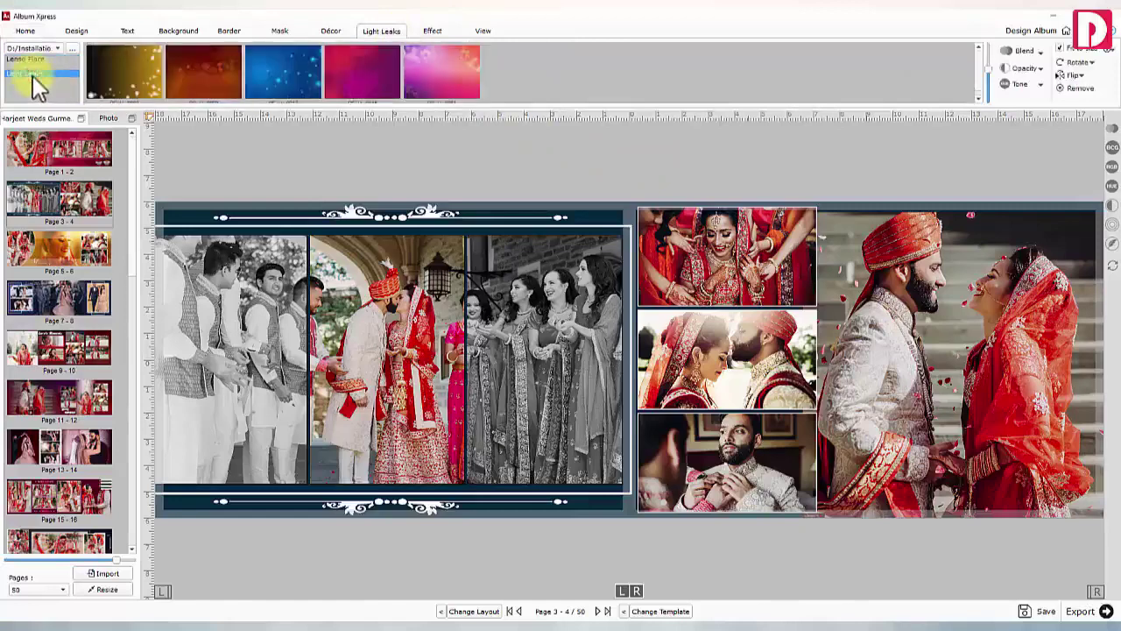
click(378, 72)
click(889, 273)
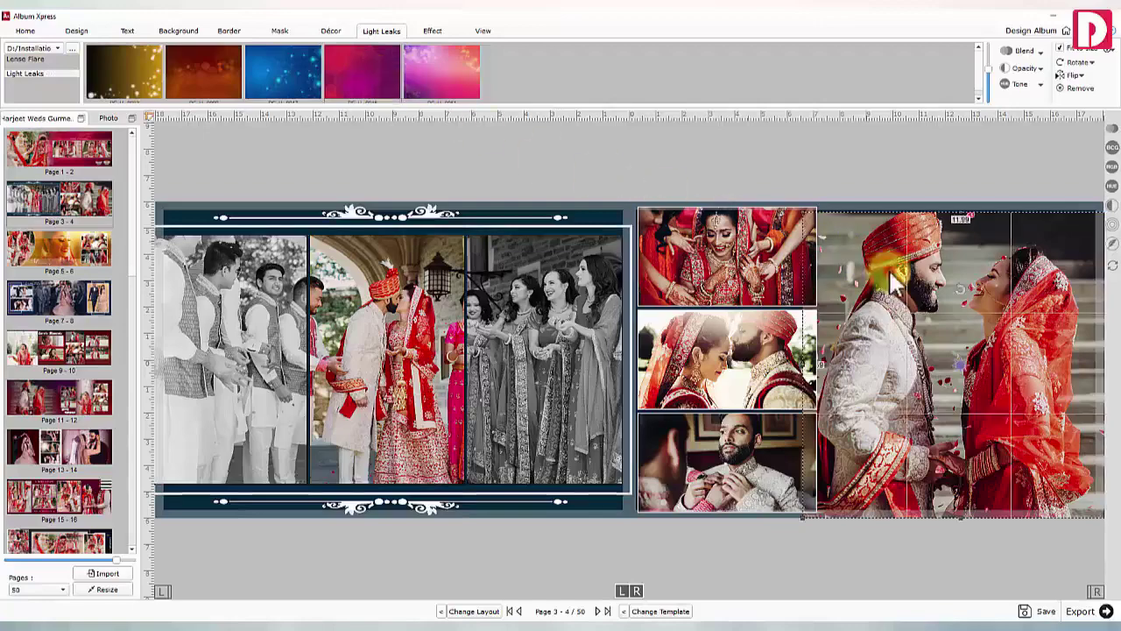
drag(893, 281, 894, 280)
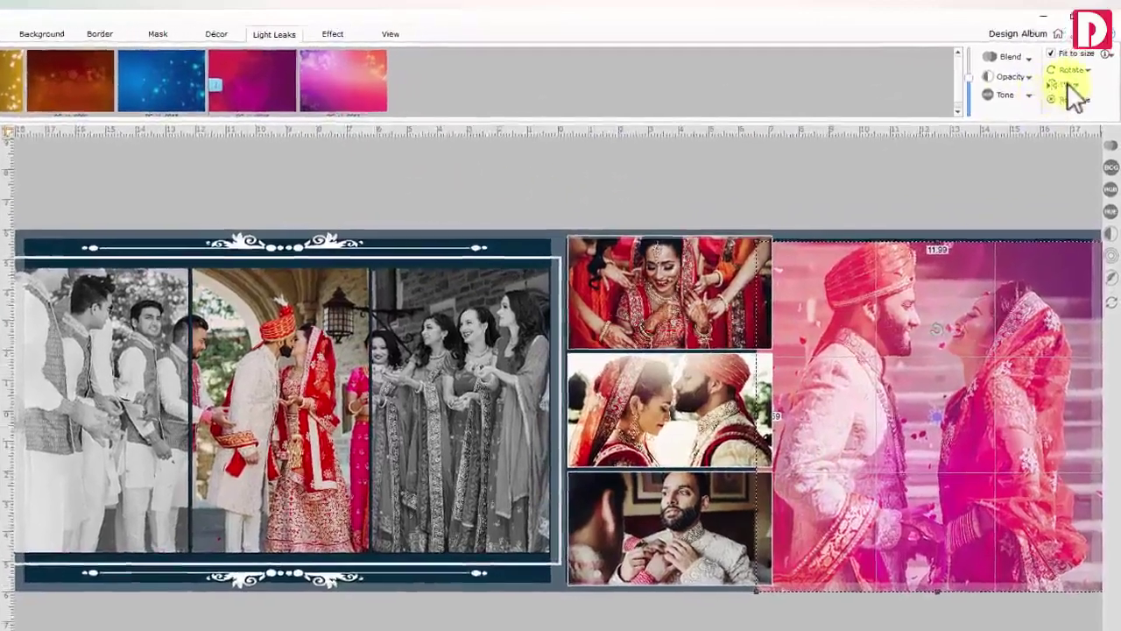
- Flip the light leak on the large couple photo horizontally and turn off Fit to size
click(1076, 74)
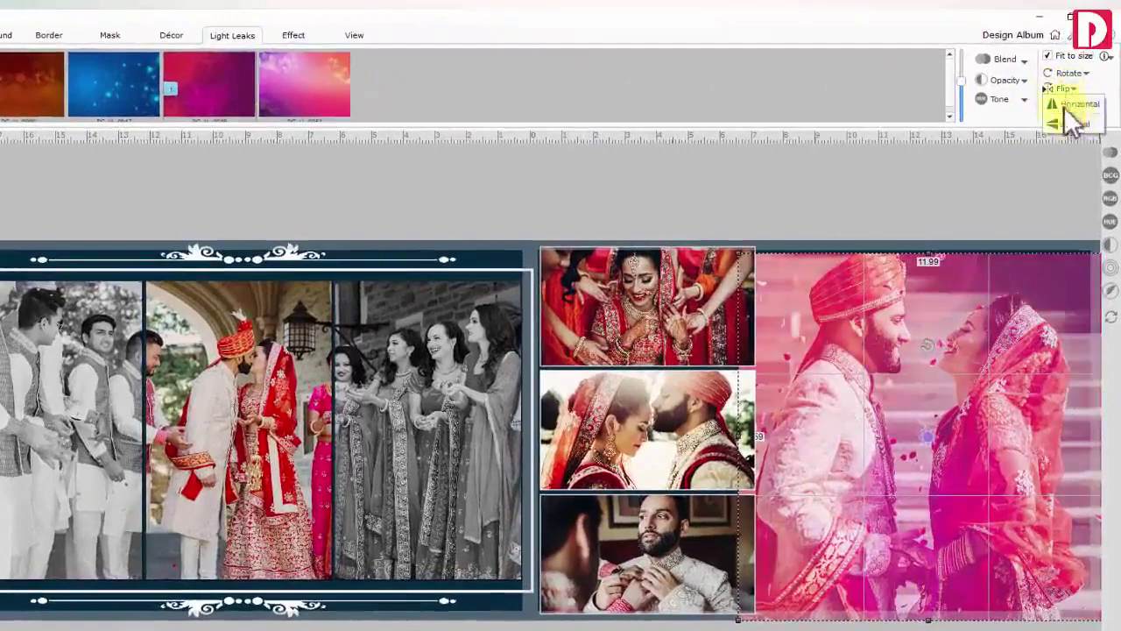
click(1070, 73)
click(1069, 74)
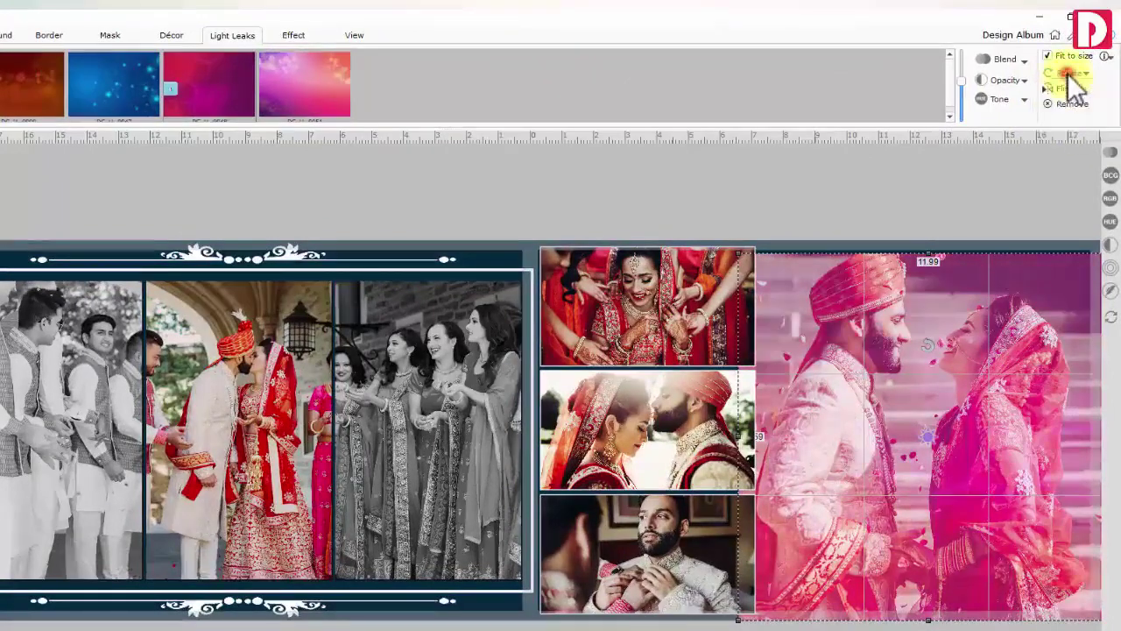
click(1047, 55)
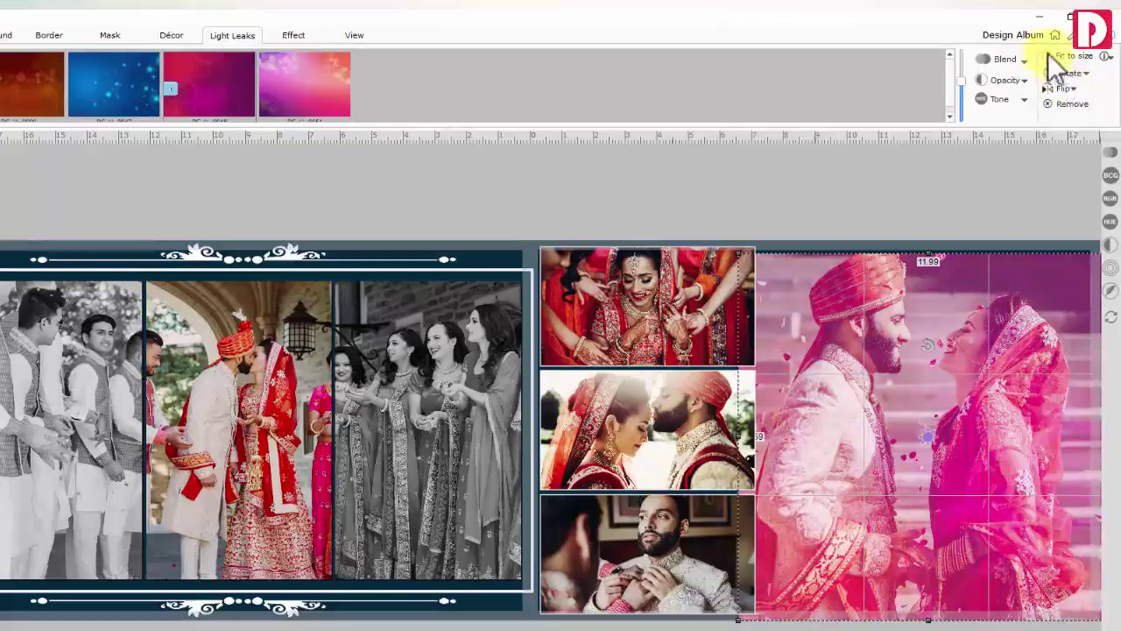
- Adjust the light leak's tone with hue 6 and saturation -6
click(1016, 99)
click(1069, 131)
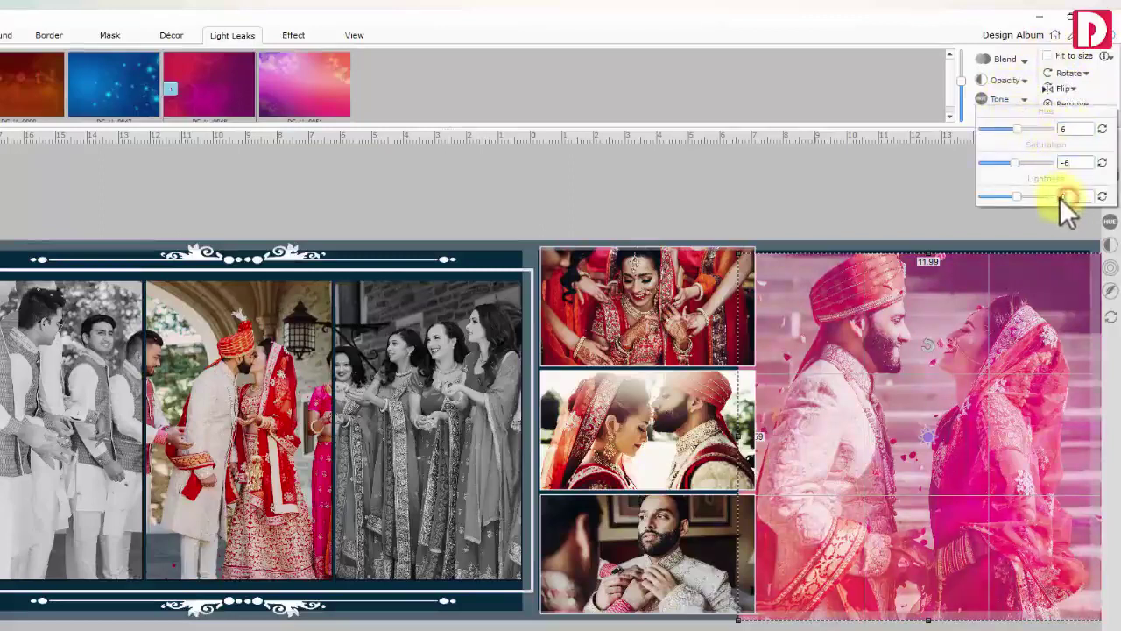
click(1019, 100)
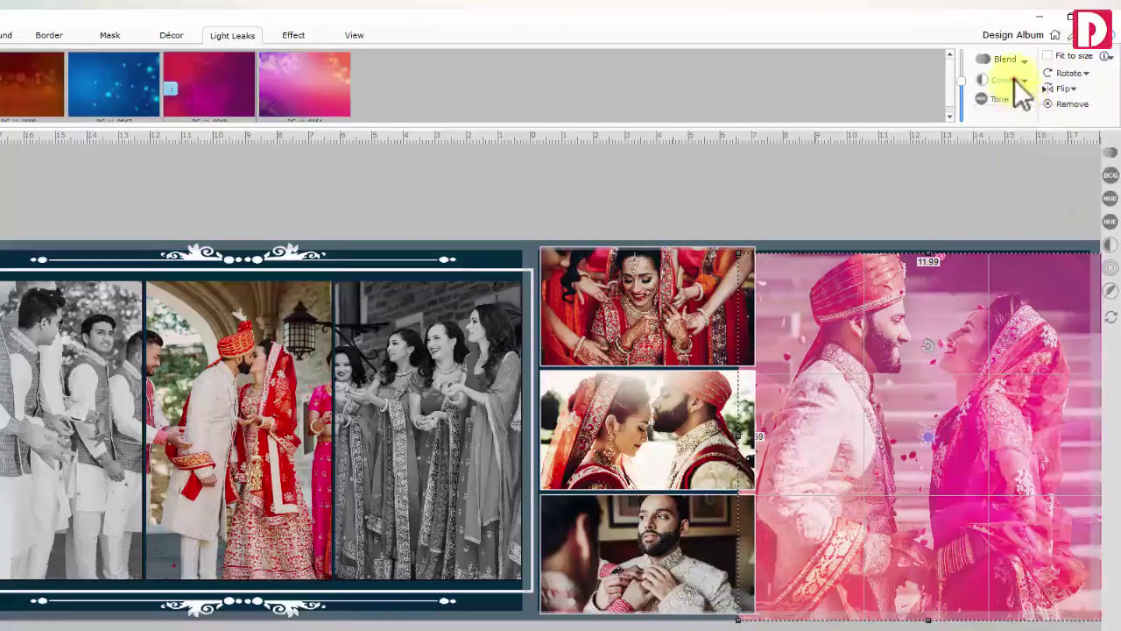
- Reduce the light leak's opacity to about 75 and set its blend mode to Soft Light
click(1018, 80)
click(1029, 109)
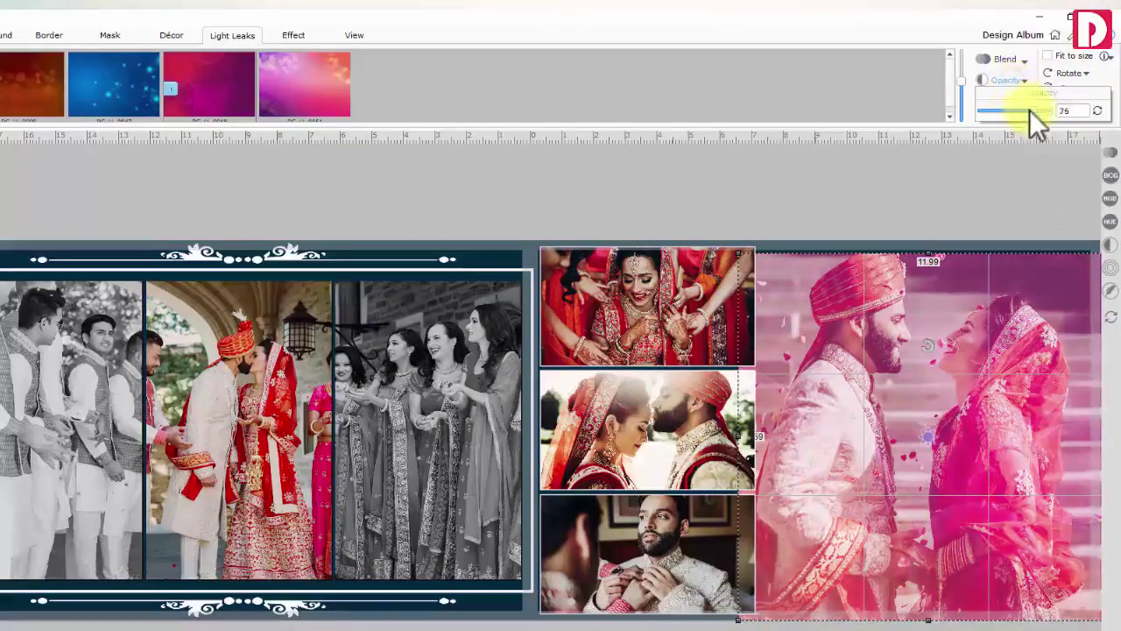
click(1014, 79)
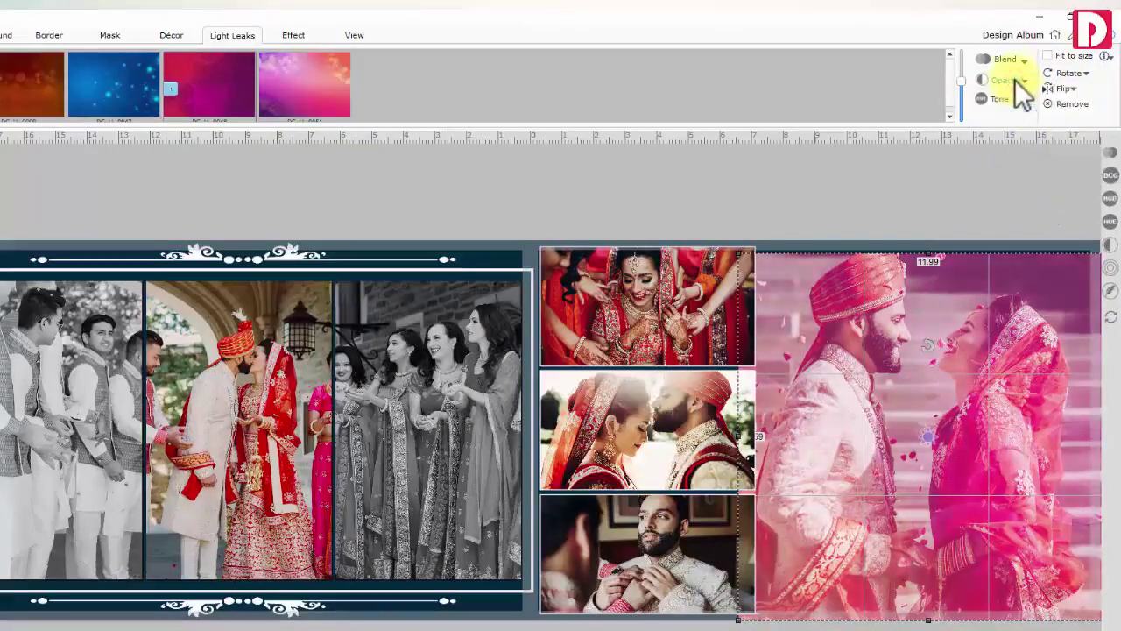
click(1016, 62)
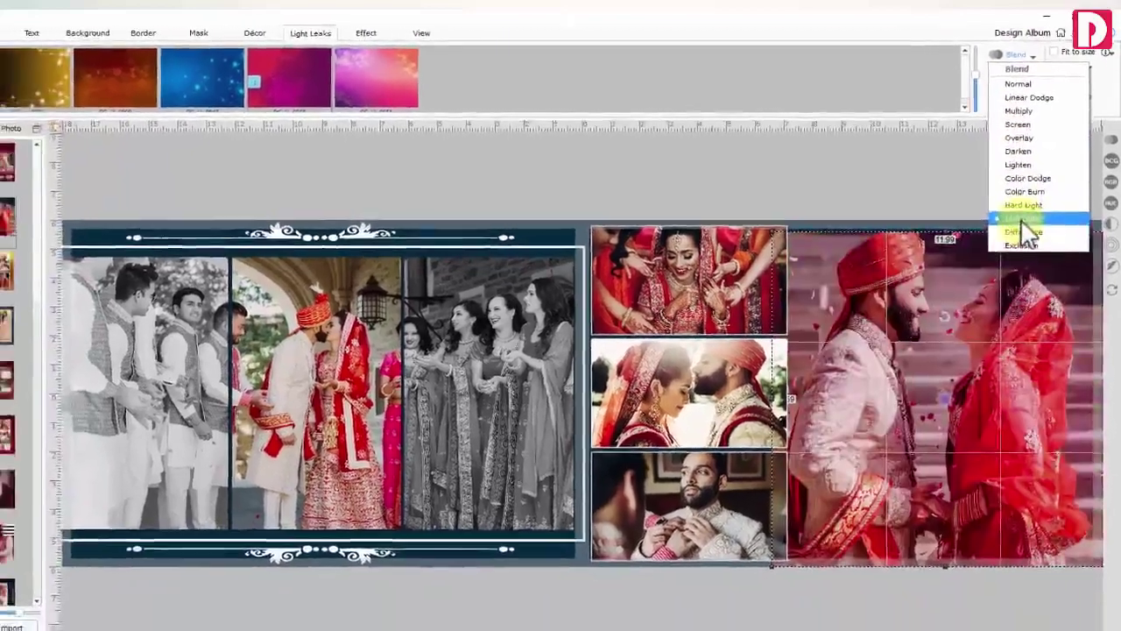
click(1024, 228)
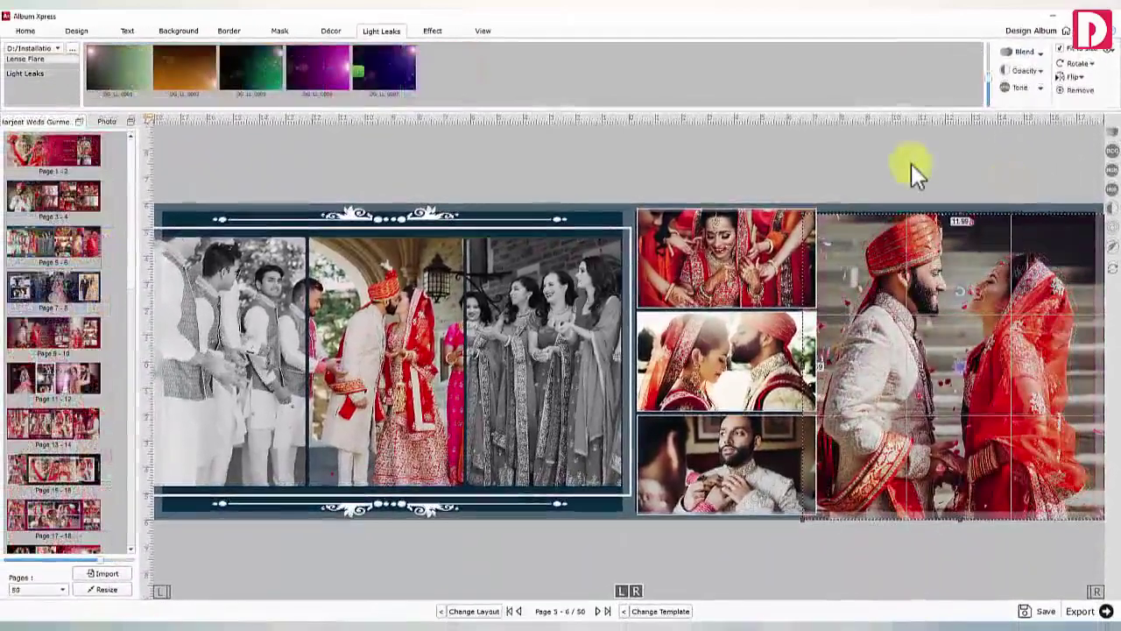
- Load a different overlay folder as the source for the Light Leaks
click(72, 49)
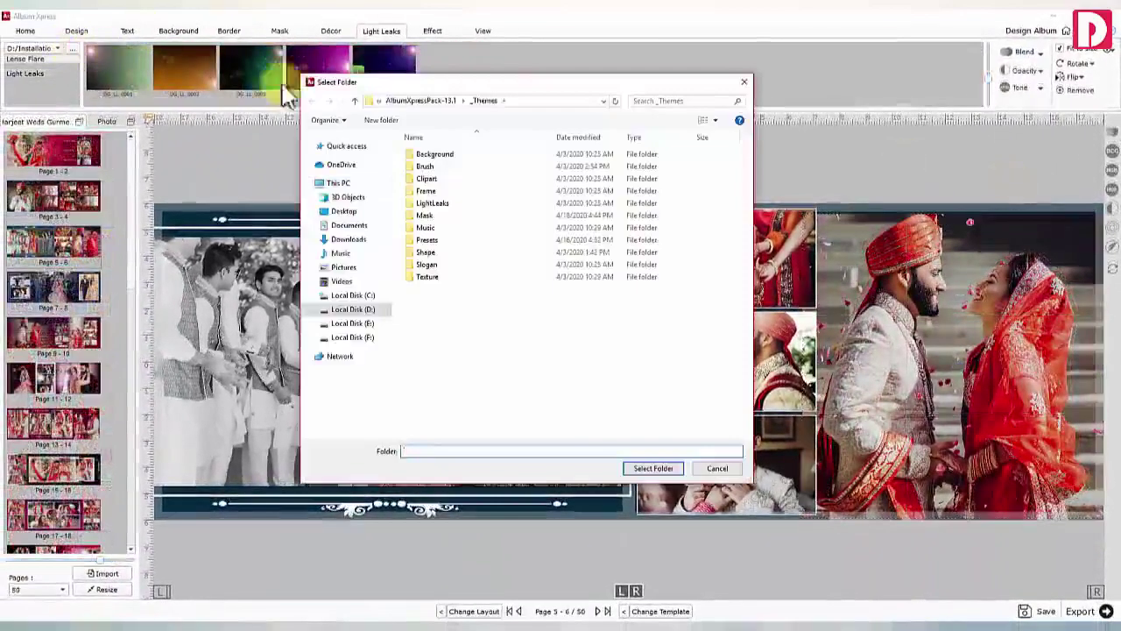
click(536, 101)
key(Return)
click(653, 468)
- Apply the yellow glowing heart overlay to the large couple photo on spread 5 - 6 and turn off Fit to size
click(50, 73)
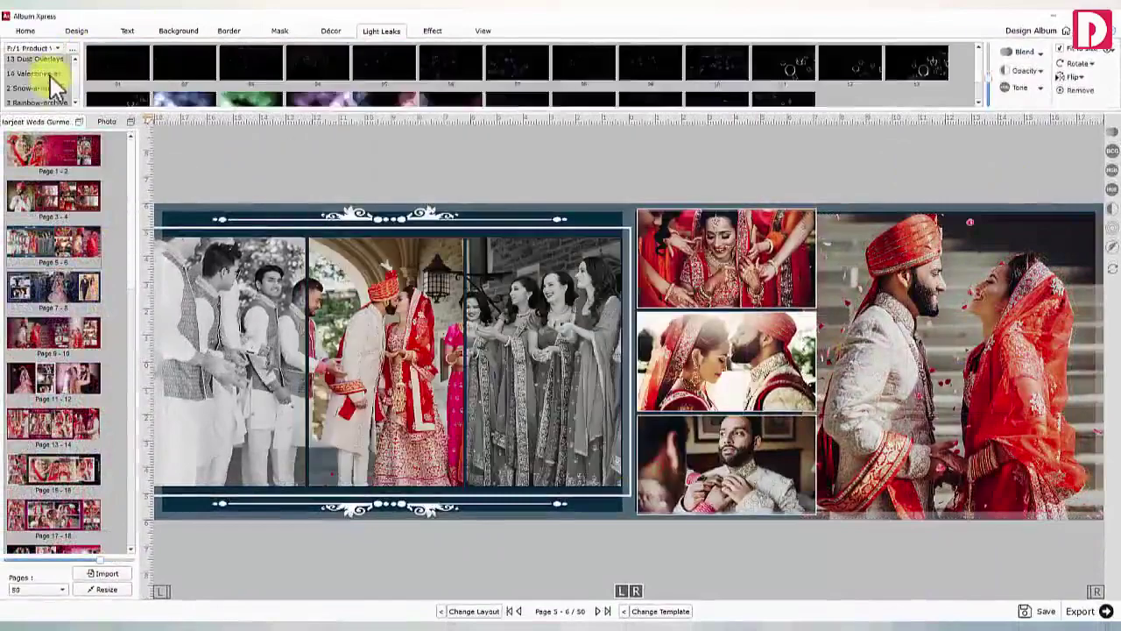
click(649, 60)
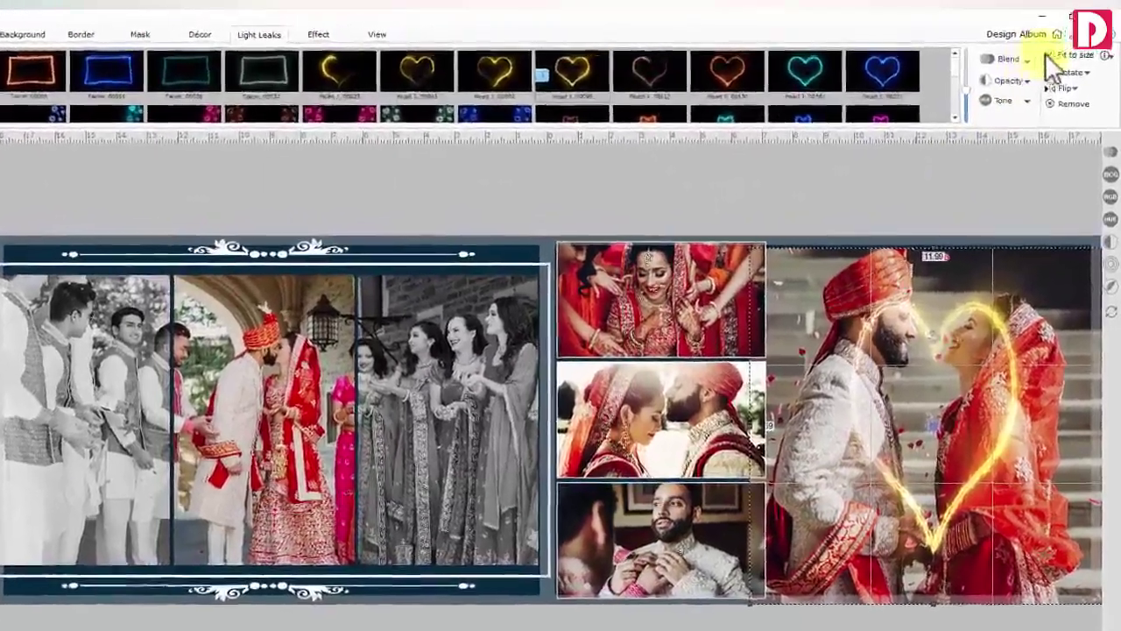
click(1059, 49)
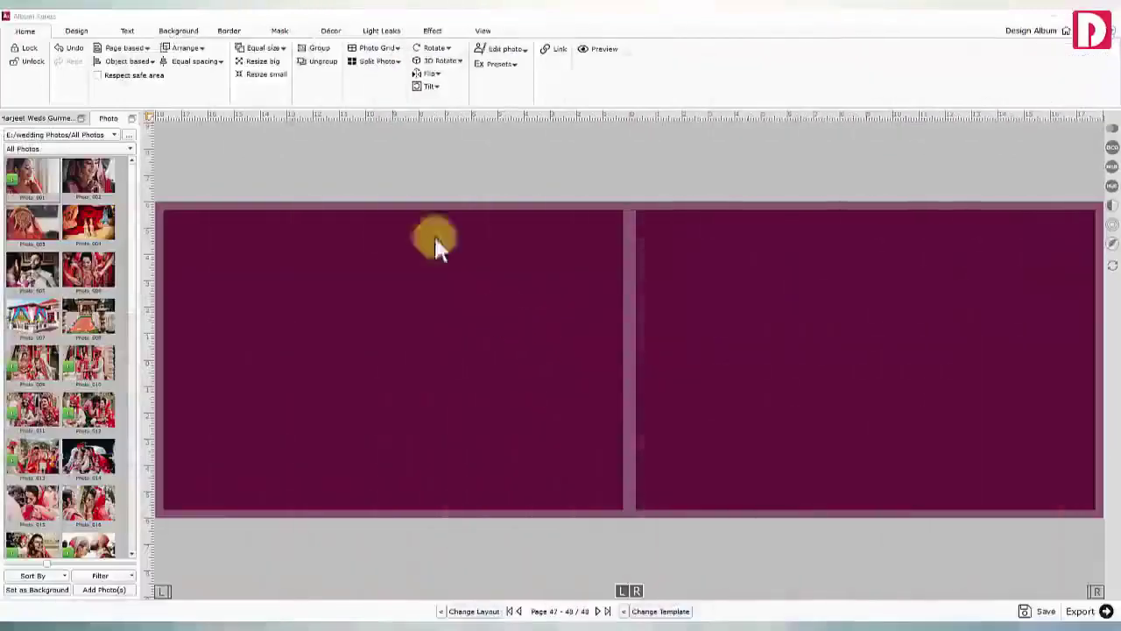
- Filter the photo list to the unused photos and add all of them to the empty spread 47 - 48 for a collage
click(87, 32)
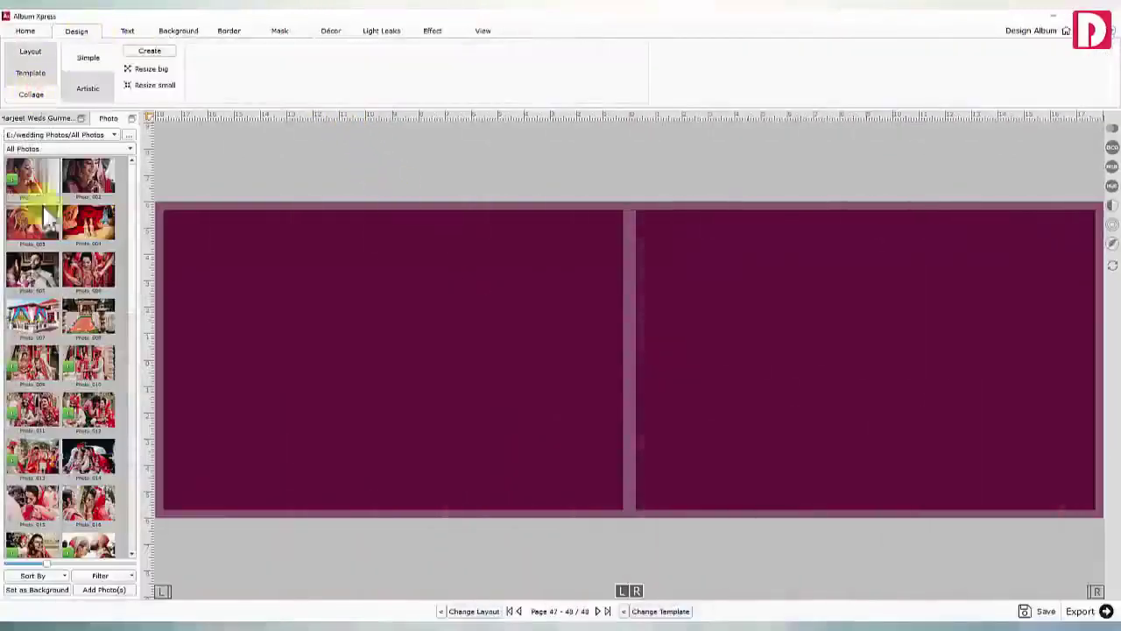
click(105, 574)
click(108, 596)
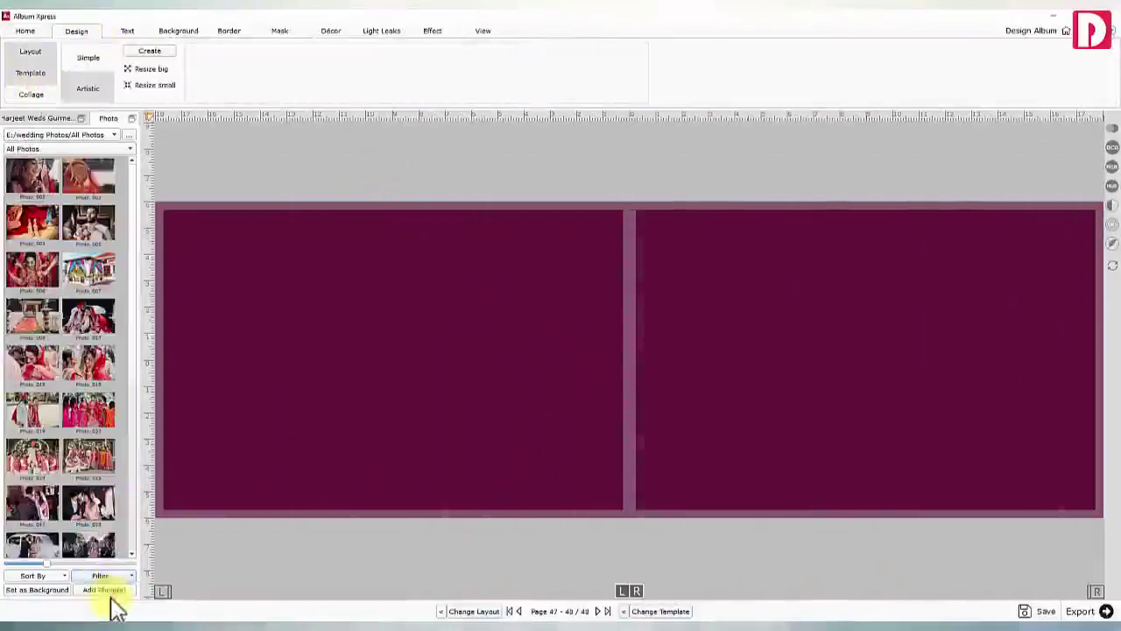
click(105, 590)
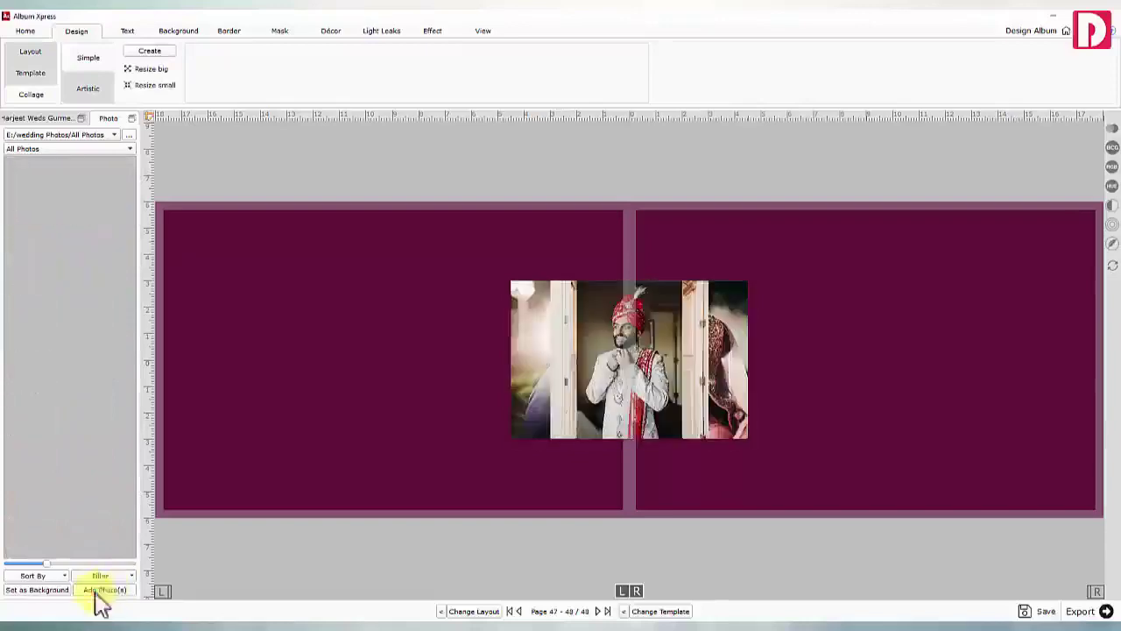
- Create a Simple collage from all photos on spread 47 - 48 and regenerate the arrangement twice
click(152, 54)
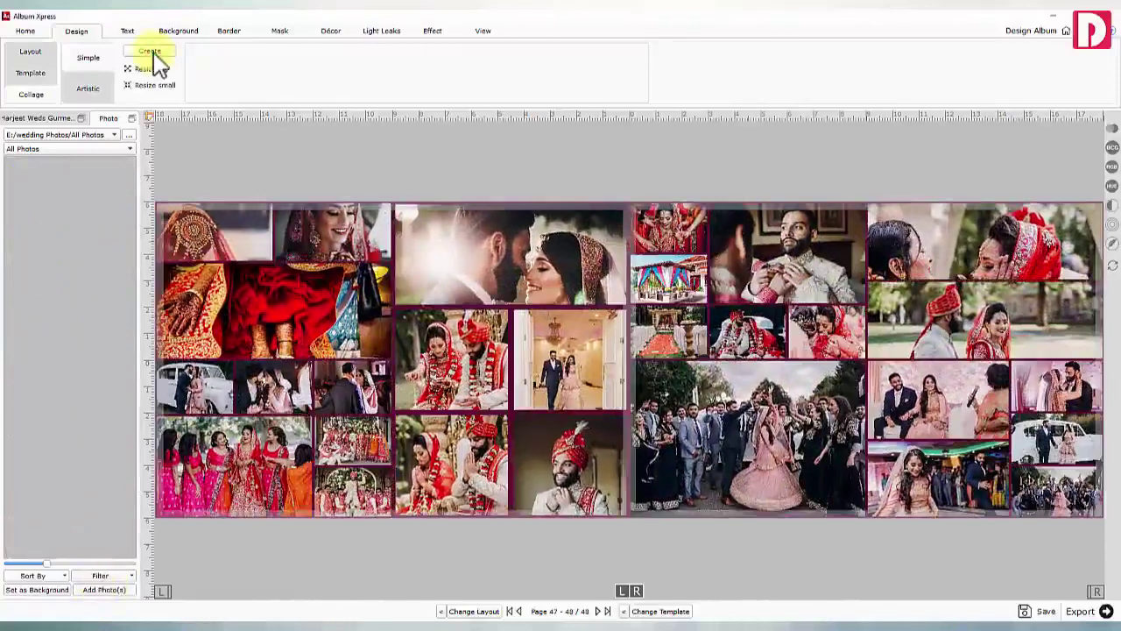
click(152, 54)
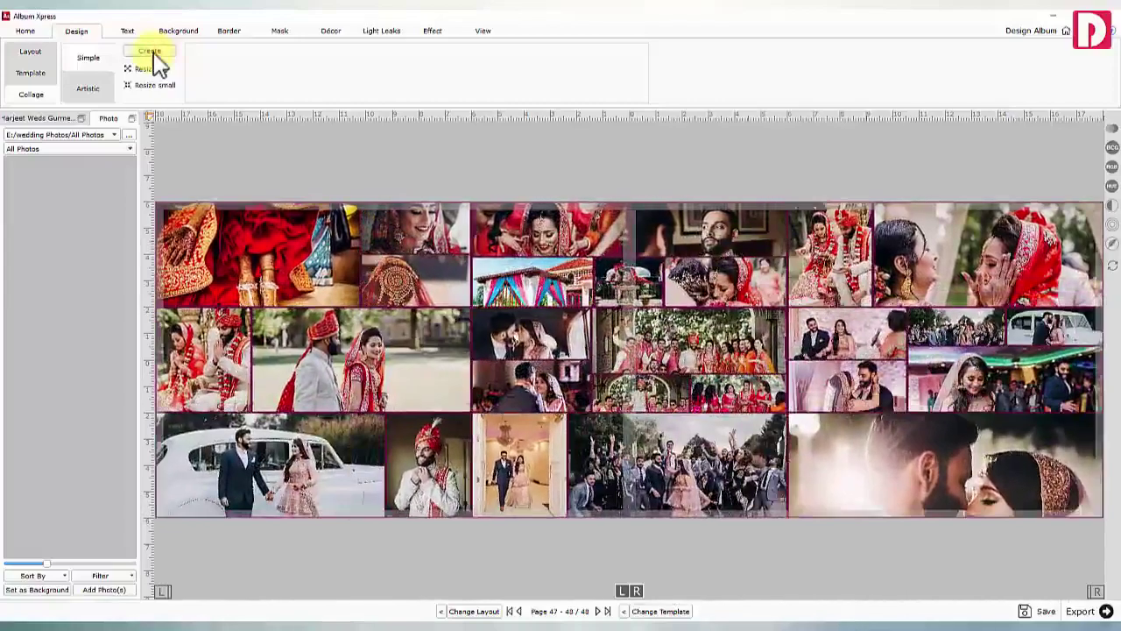
click(154, 60)
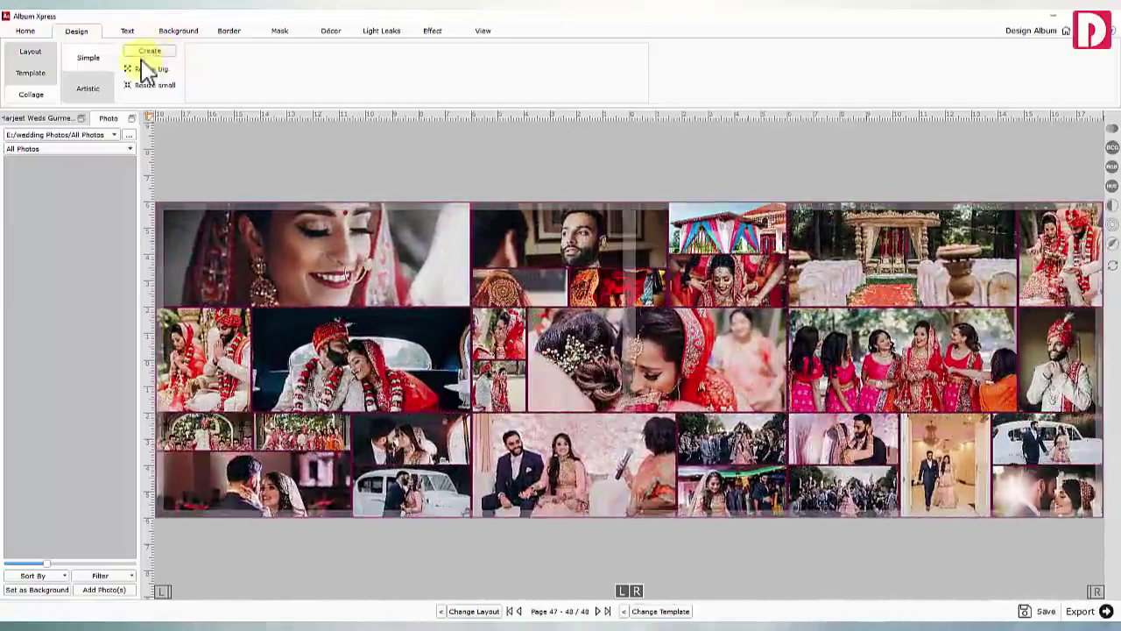
- Shrink the collage photos with Resize small to widen the gaps, and enlarge them again with Resize big
click(155, 85)
click(156, 86)
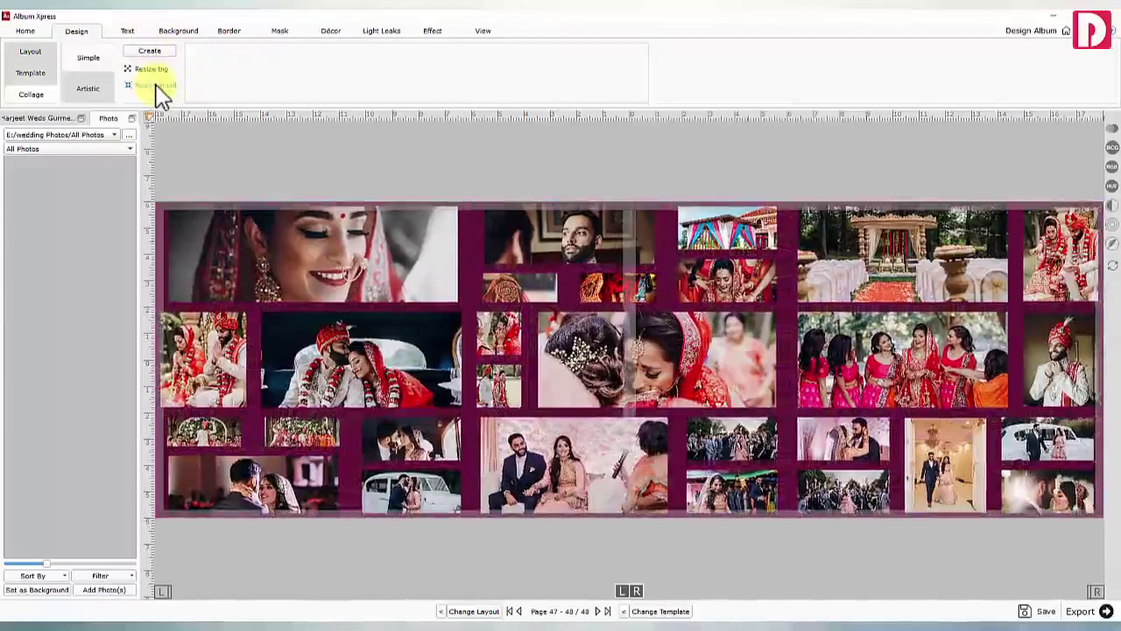
click(155, 70)
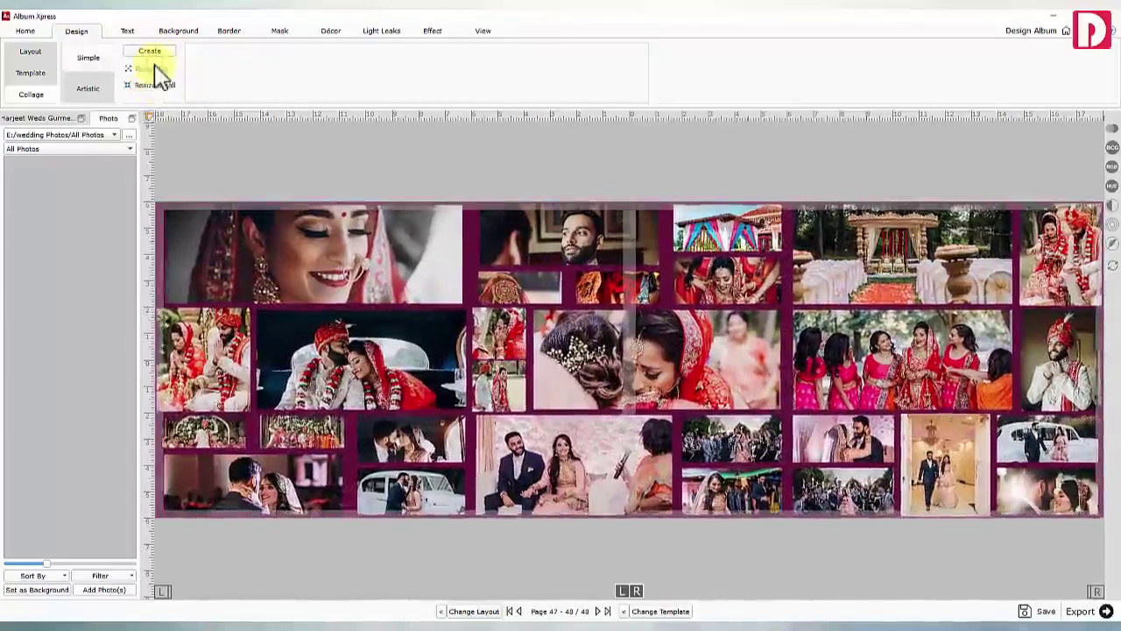
- Show all photos in the list again and add more bride photos, including Photo_006 and Photo_002, to the collage spread
click(98, 575)
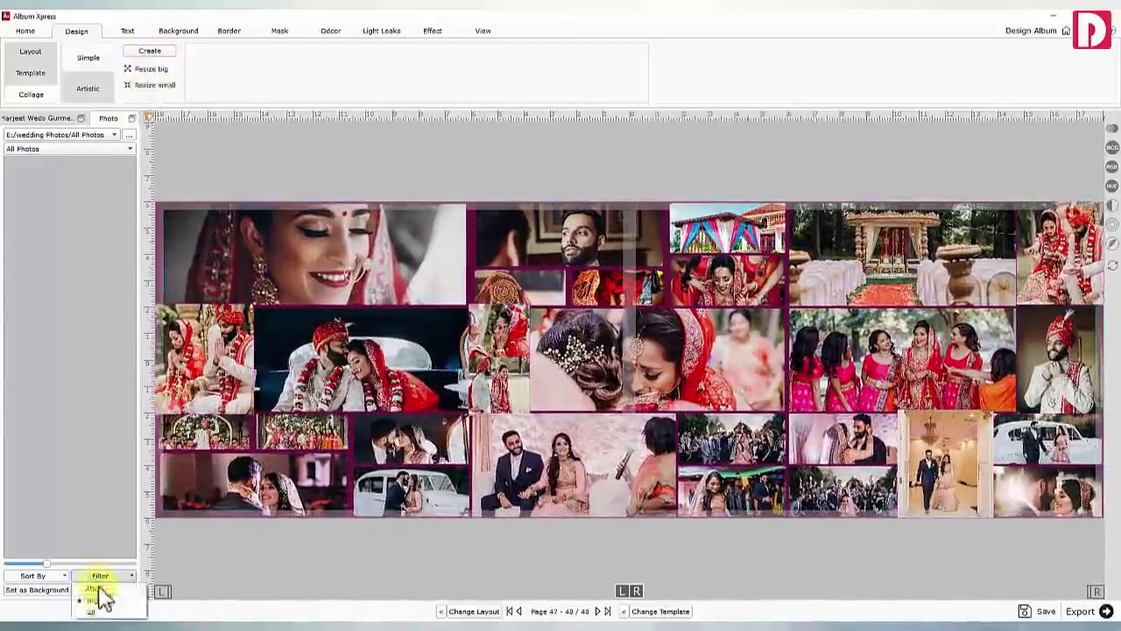
click(97, 604)
double_click(91, 264)
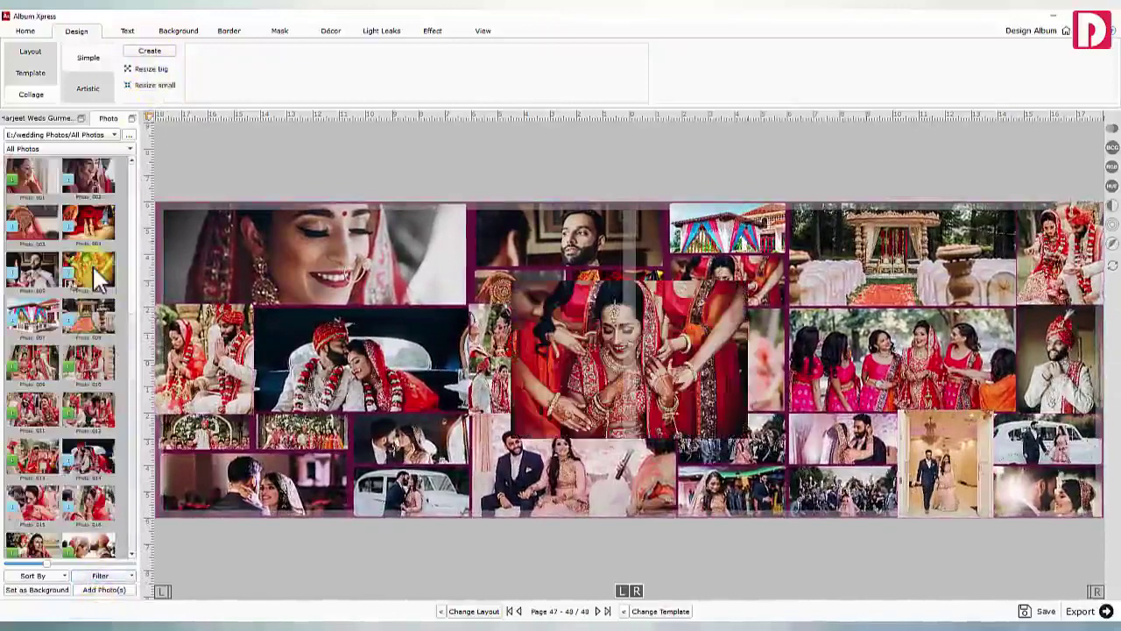
double_click(91, 178)
- Delete the outdoor mandap and decorated building photos from the spread and create a new collage from the remaining photos
click(826, 259)
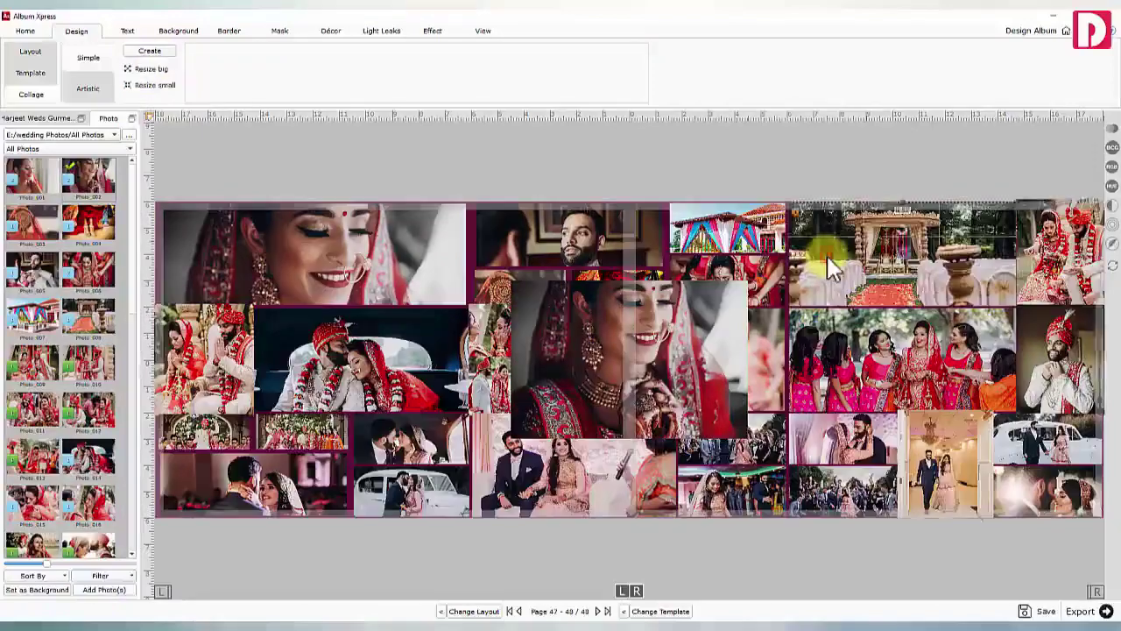
key(Delete)
click(773, 245)
key(Delete)
click(151, 53)
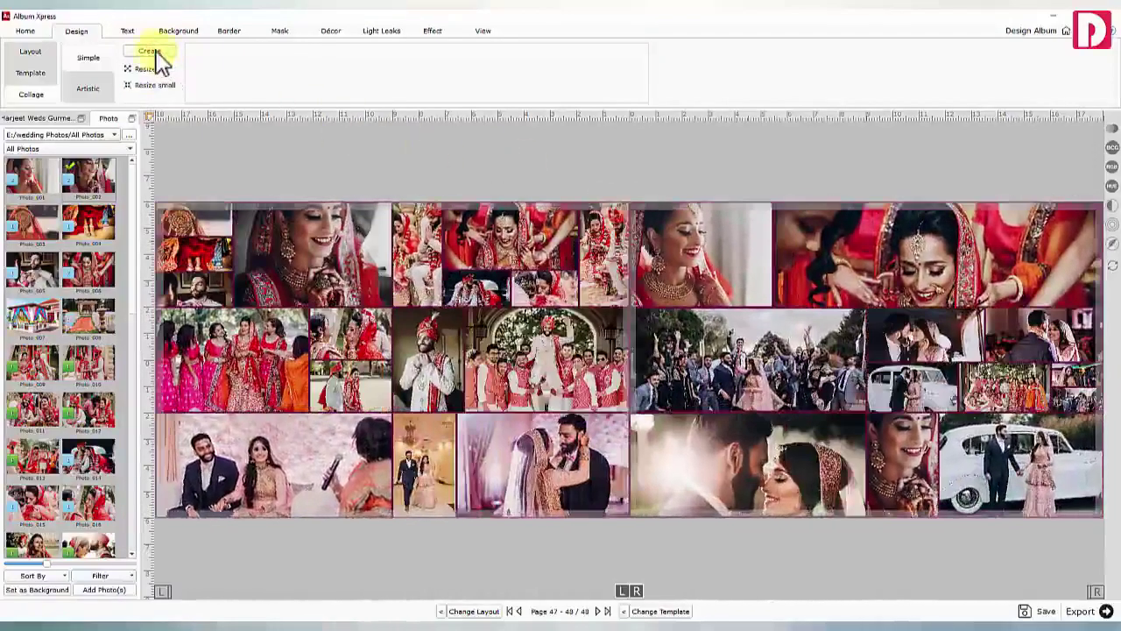
- Replace the groom and groomsmen photo with text, trying "Beautiful Moments" and "Be in This Moment! ..." and ending on the "LOVE IS CREATIVE" slogan
click(537, 348)
key(Delete)
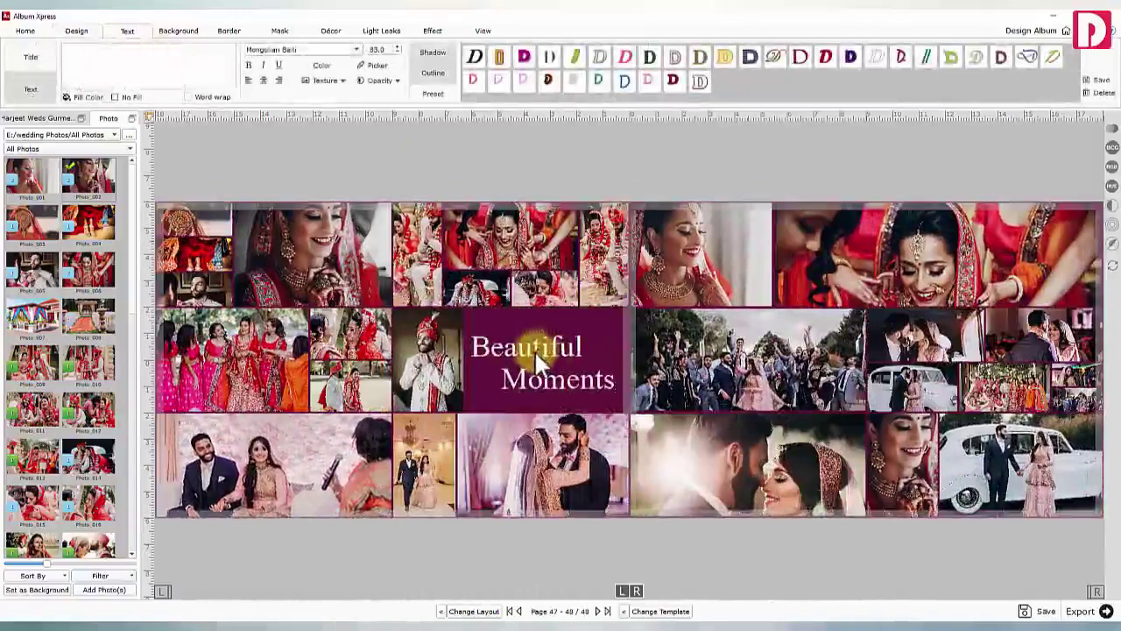
double_click(534, 349)
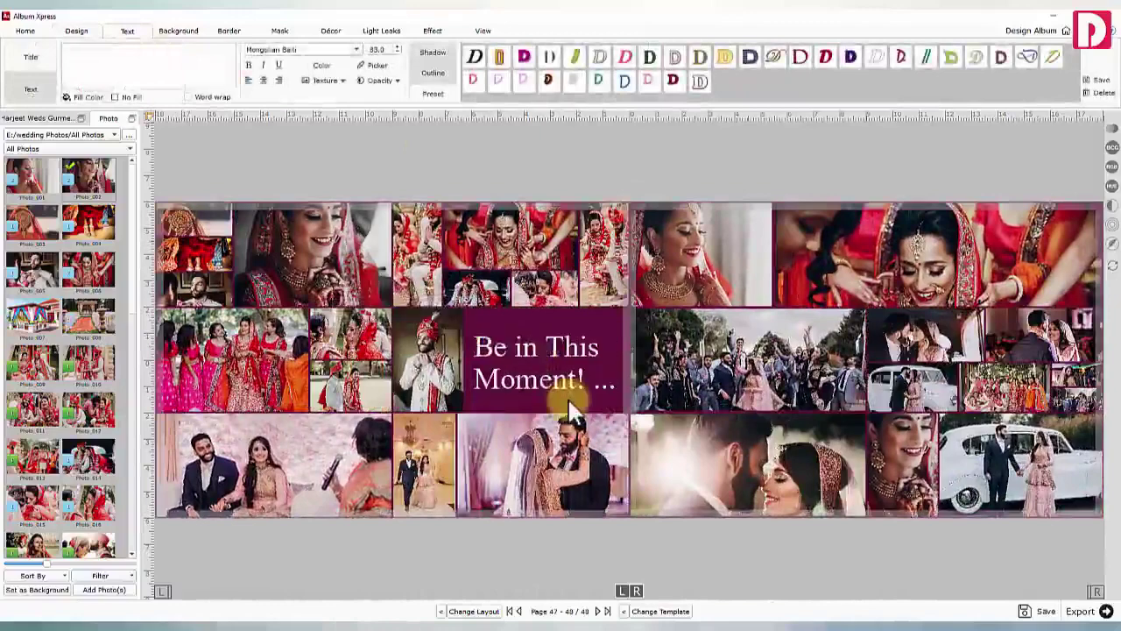
double_click(567, 397)
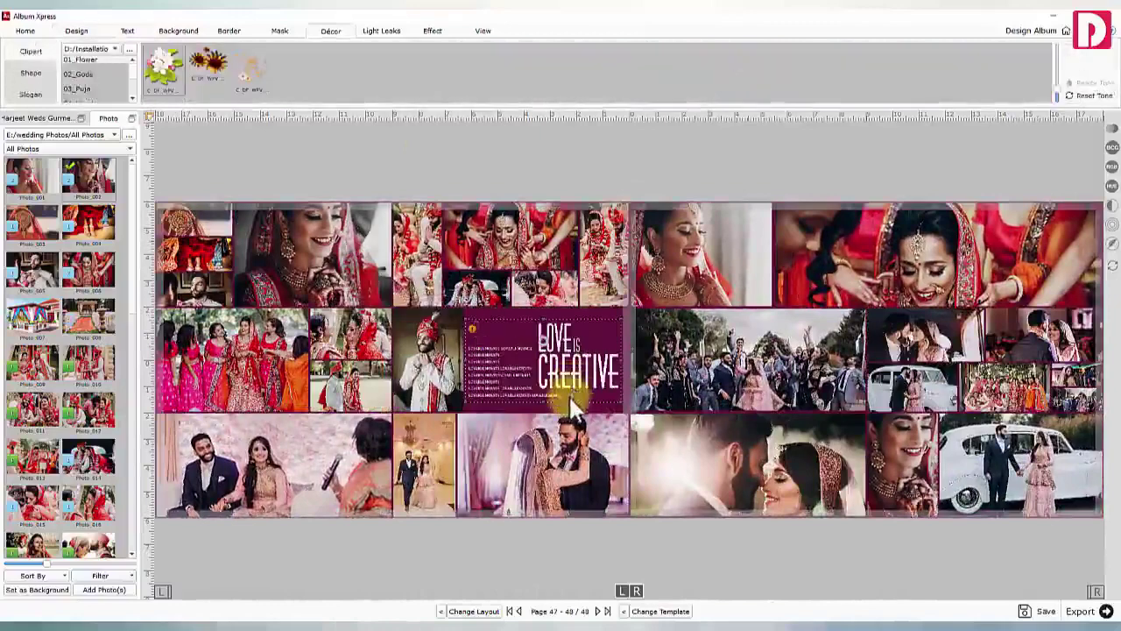
click(582, 403)
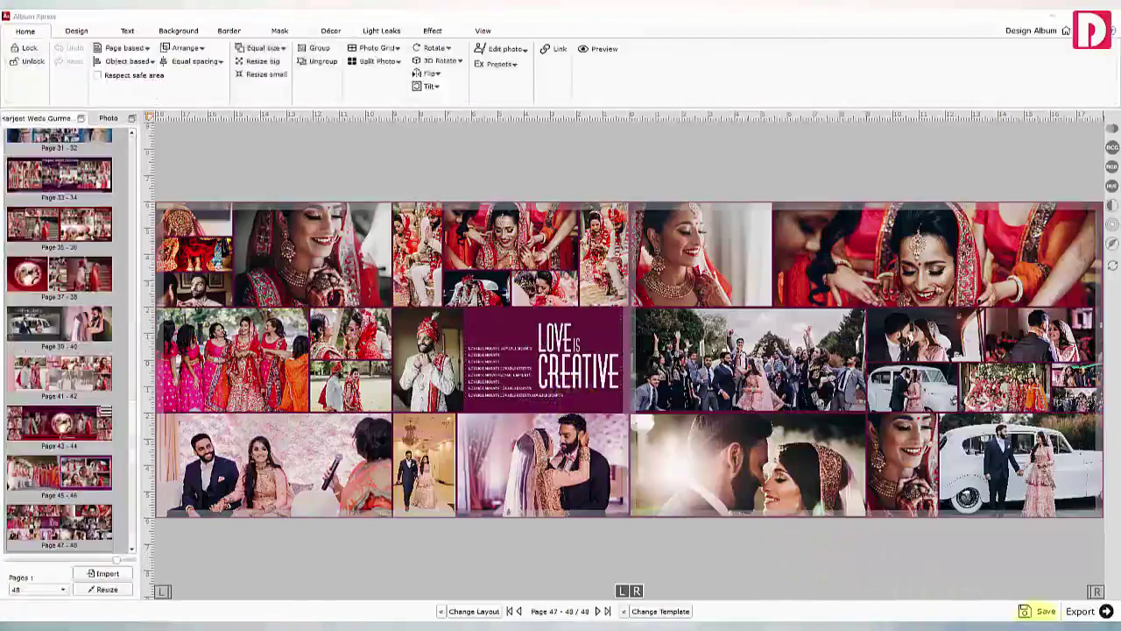
- Start saving the album project and enter the couple's names followed by _12X36 as its name
click(1042, 611)
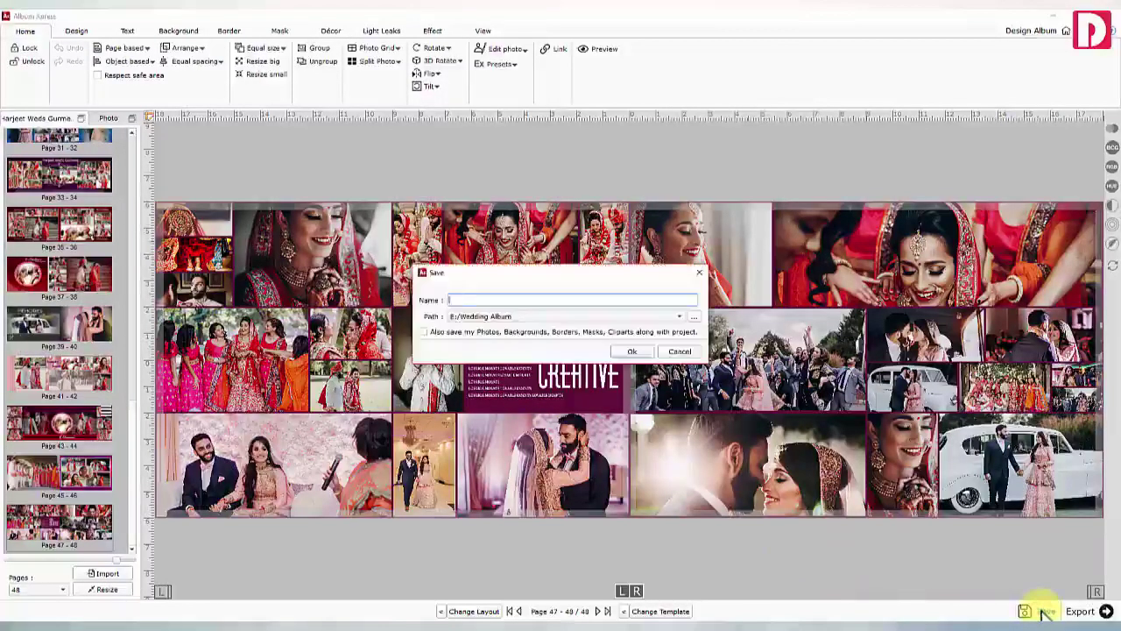
text(Harjeet Weds Gurmeet_12X36)
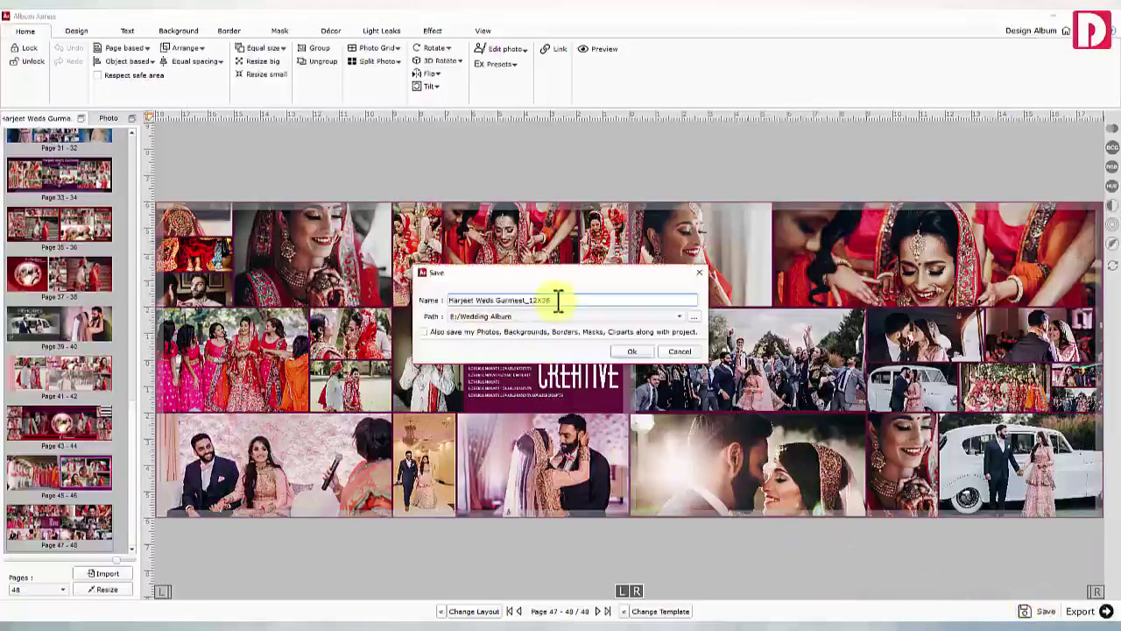